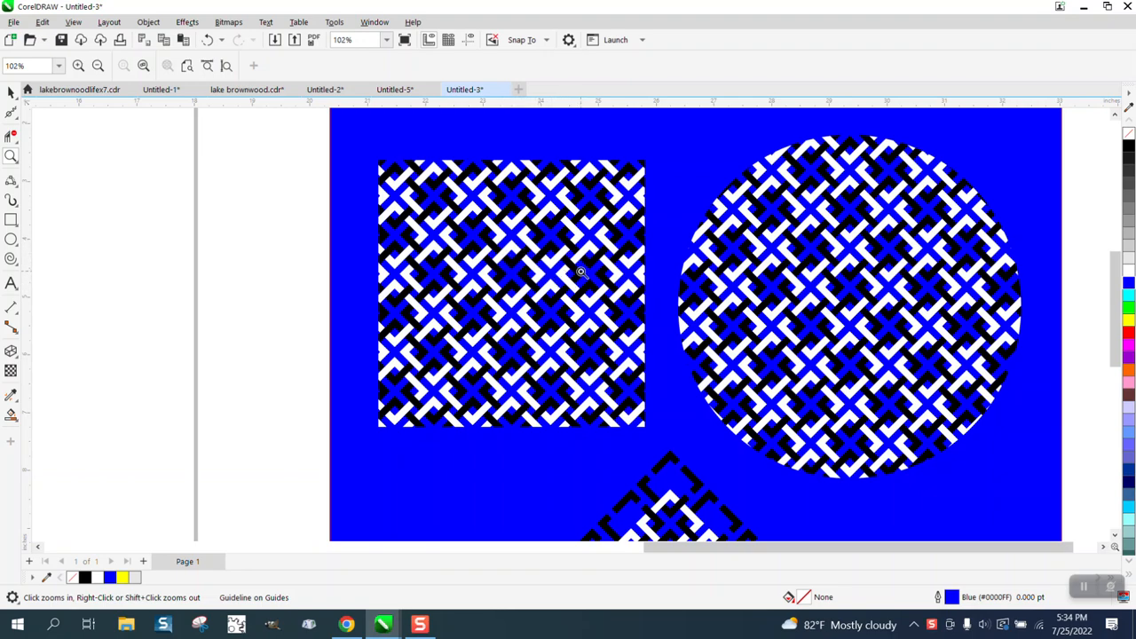
Step: Move the "one inch drawing" text about one inch left and slightly down above the page
{"action": "scroll", "coordinate": [575, 275], "scroll_direction": "down", "scroll_amount": 3}
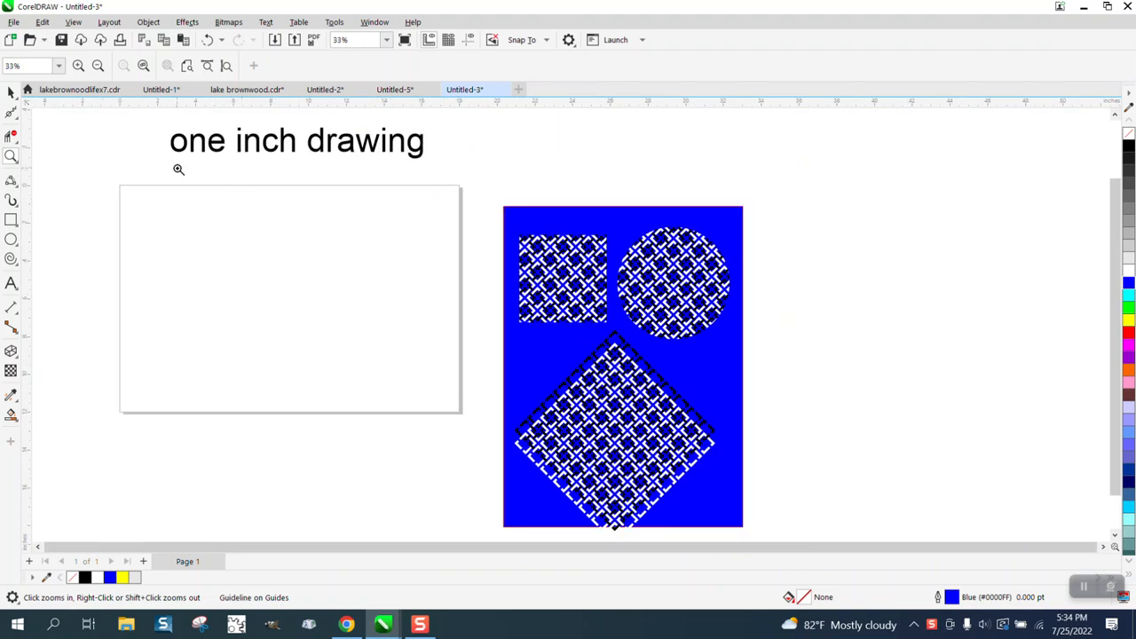
{"action": "left_click_drag", "start_coordinate": [508, 233], "coordinate": [766, 337]}
{"action": "scroll", "coordinate": [750, 324], "scroll_direction": "down", "scroll_amount": 3}
{"action": "scroll", "coordinate": [740, 319], "scroll_direction": "down", "scroll_amount": 1}
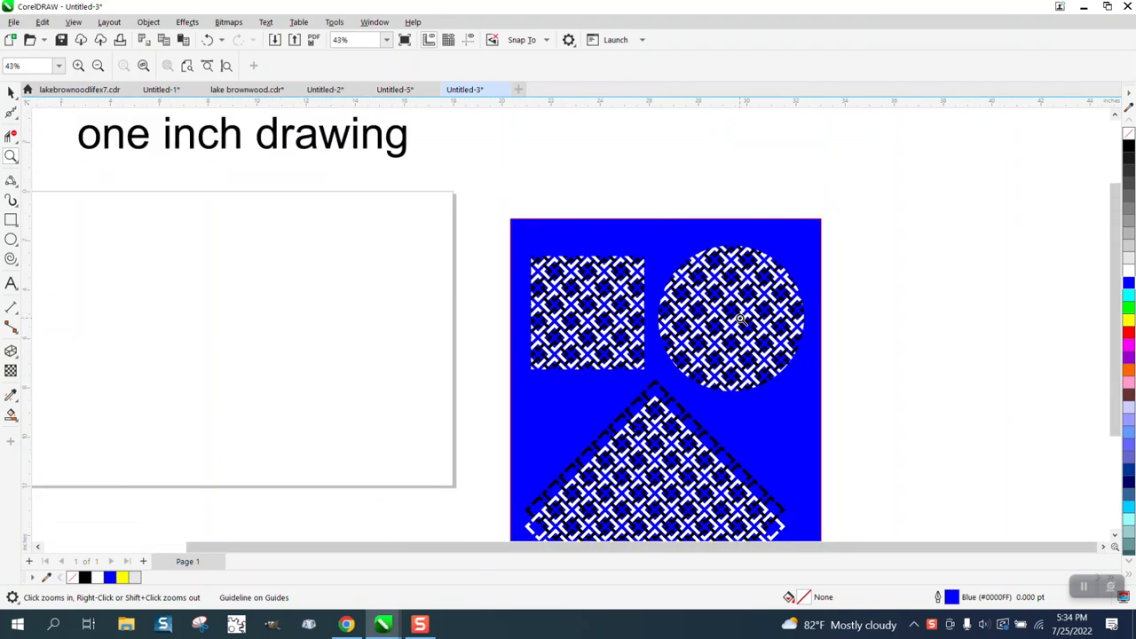
{"action": "left_click", "coordinate": [11, 92]}
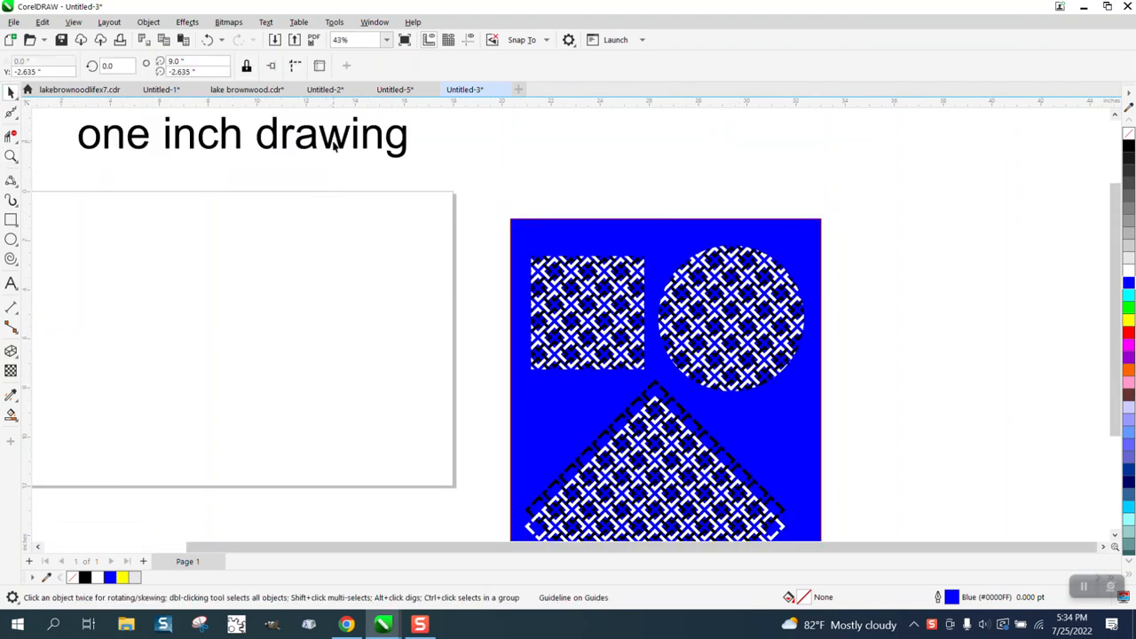
{"action": "left_click_drag", "start_coordinate": [312, 150], "coordinate": [298, 161]}
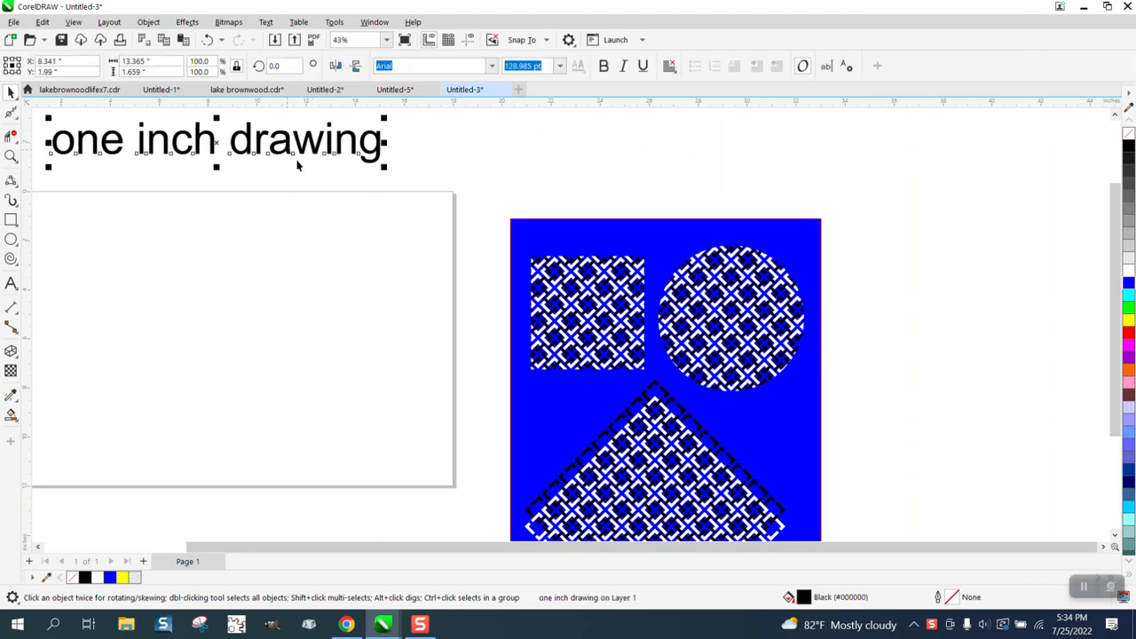
{"action": "scroll", "coordinate": [232, 217], "scroll_direction": "down", "scroll_amount": 1}
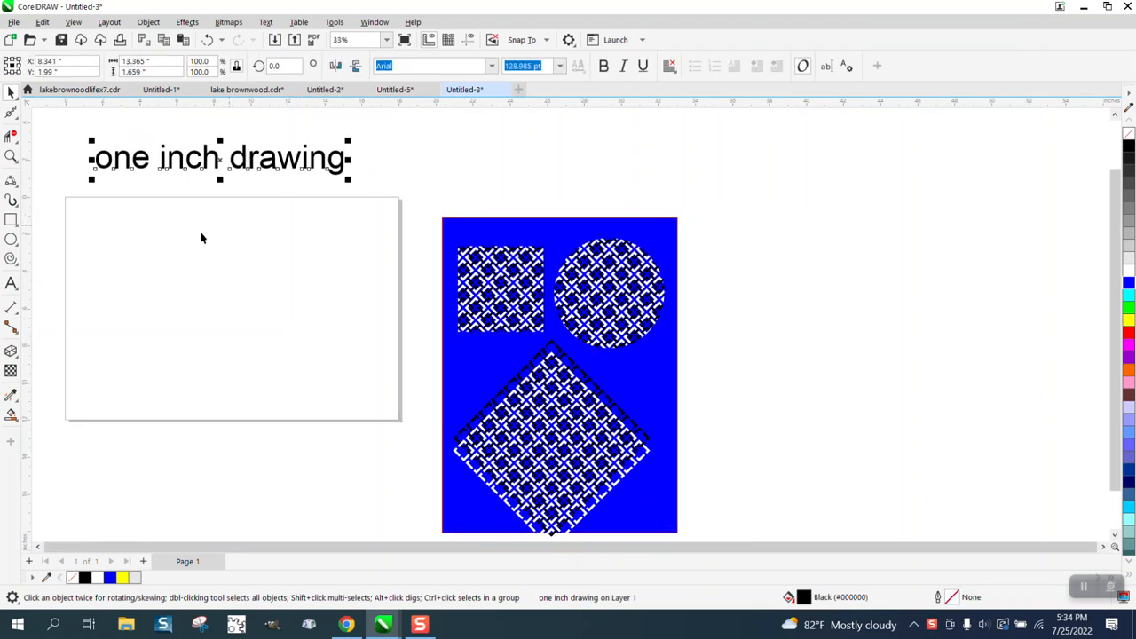
Step: Draw a small square in the upper part of the blank page and set its size to 1 inch
{"action": "left_click", "coordinate": [10, 219]}
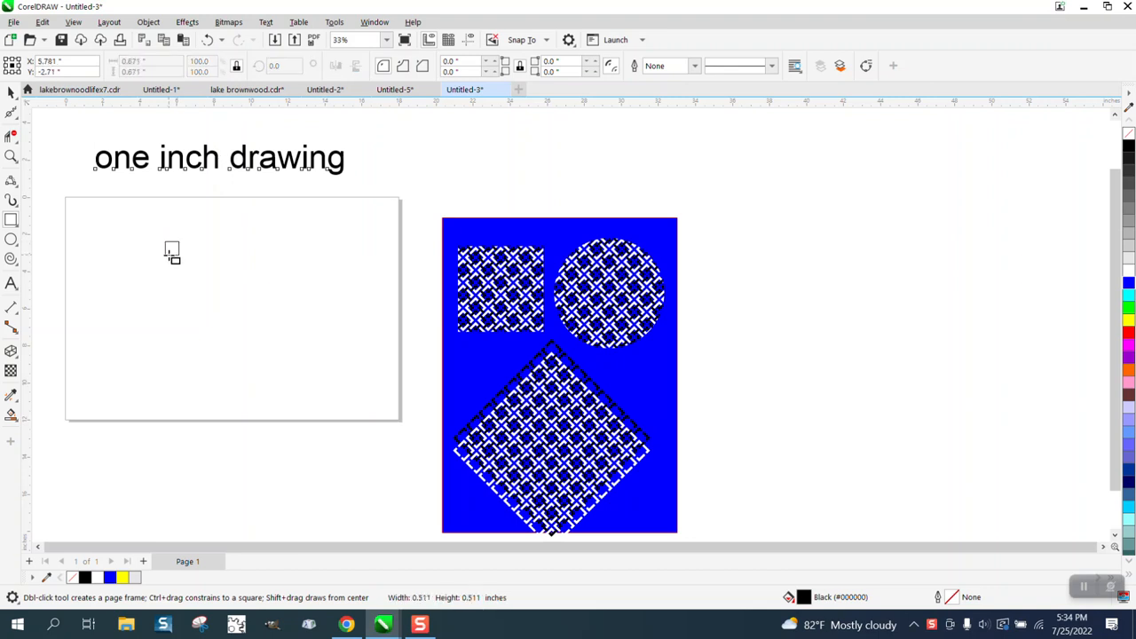
{"action": "left_click_drag", "start_coordinate": [169, 249], "coordinate": [185, 265]}
{"action": "double_click", "coordinate": [147, 68]}
{"action": "type", "text": "1"}
{"action": "key", "text": "Return"}
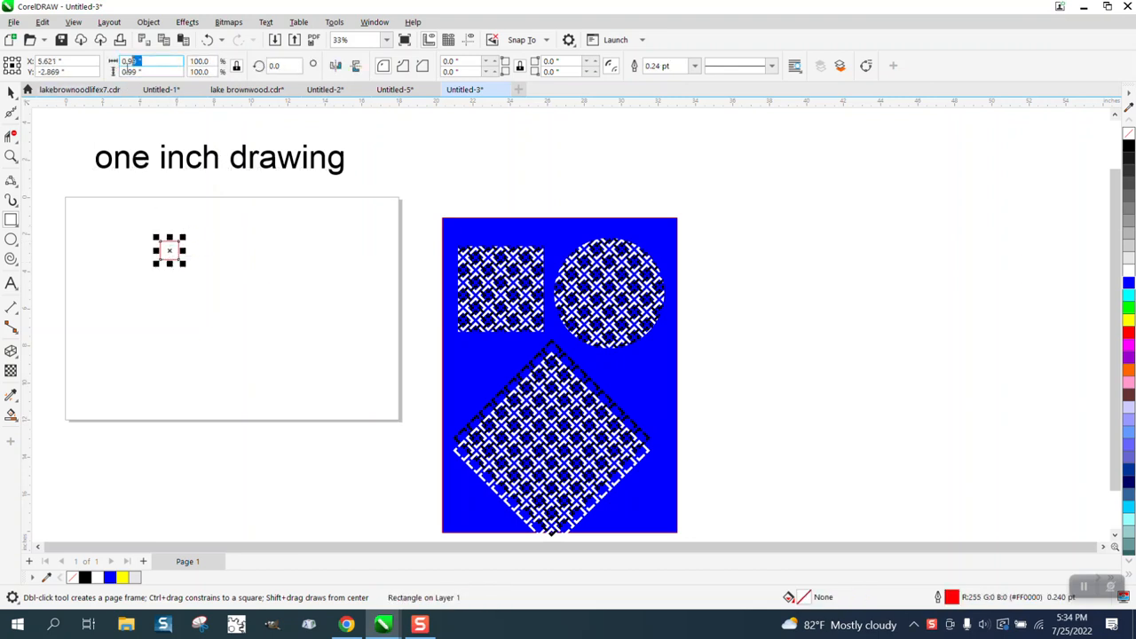
Step: Move the 1-inch square about 4.5 inches to the right on the page
{"action": "left_click", "coordinate": [10, 92]}
{"action": "left_click", "coordinate": [461, 126]}
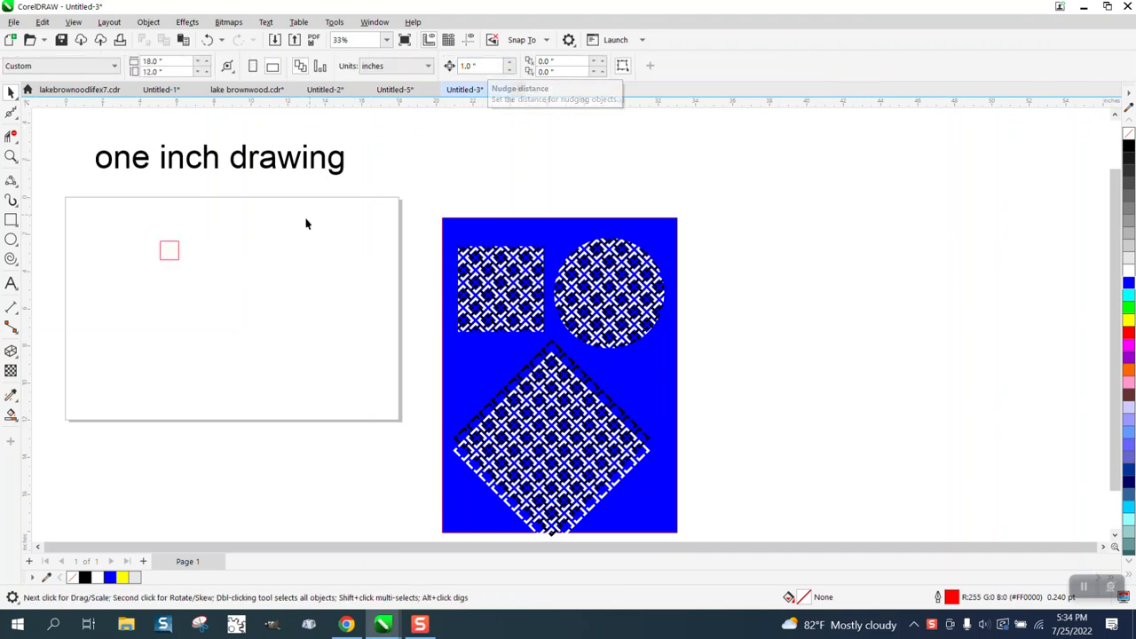
{"action": "left_click_drag", "start_coordinate": [178, 250], "coordinate": [260, 252]}
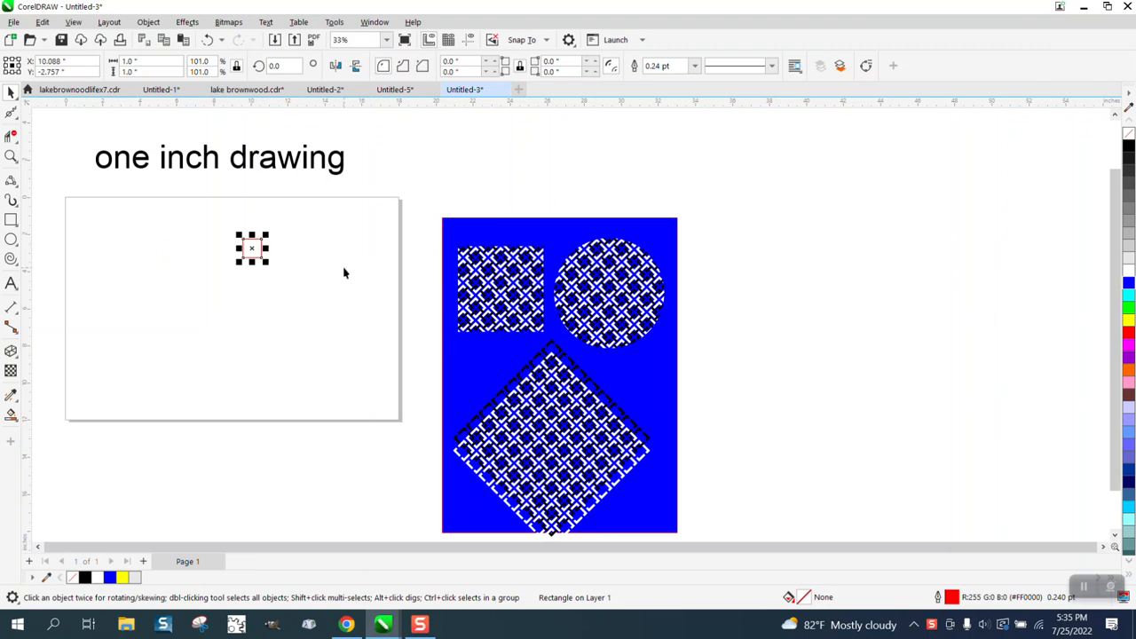
Step: Duplicate the square leftward in 1-inch nudges to build a row of four adjoining squares
{"action": "key", "text": "Left"}
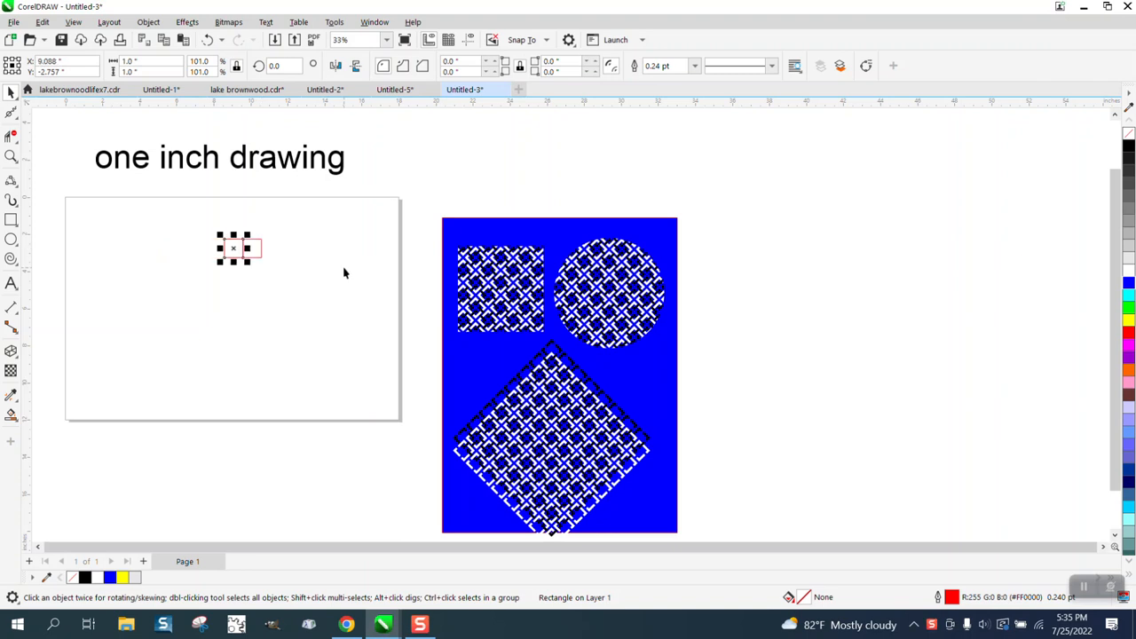
{"action": "key", "text": "Left"}
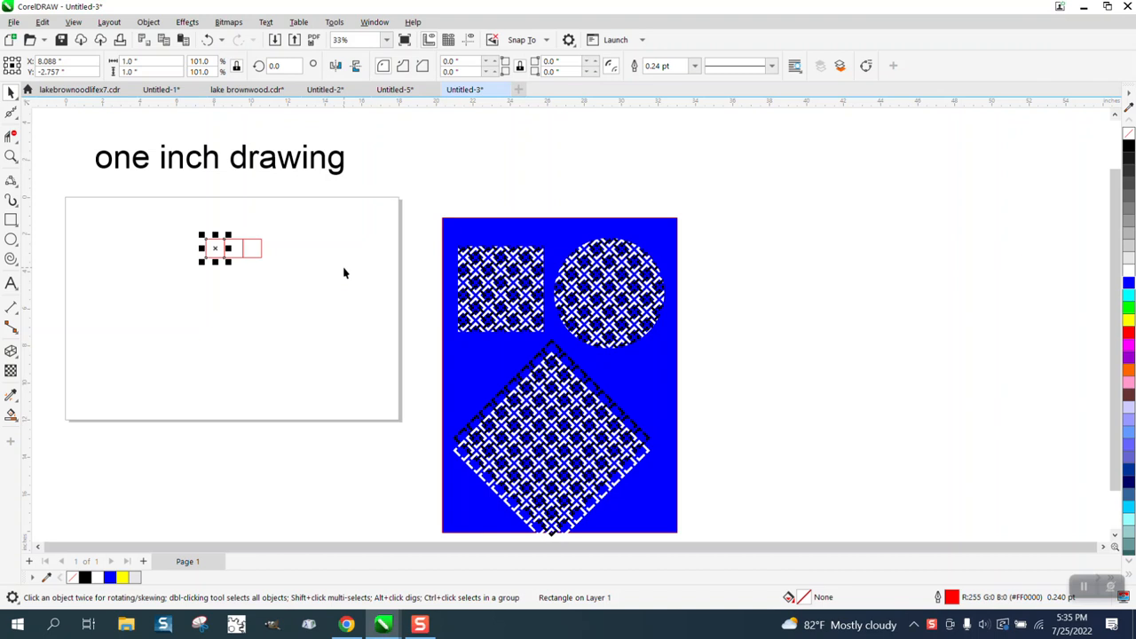
{"action": "key", "text": "Down"}
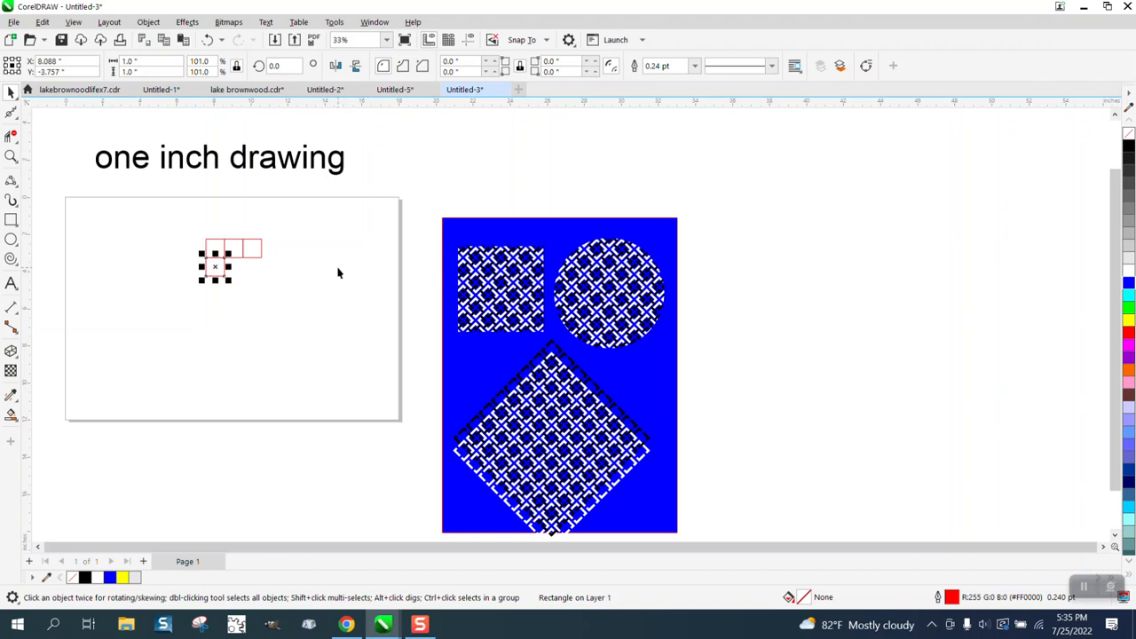
{"action": "key", "text": "Up"}
{"action": "key", "text": "Left"}
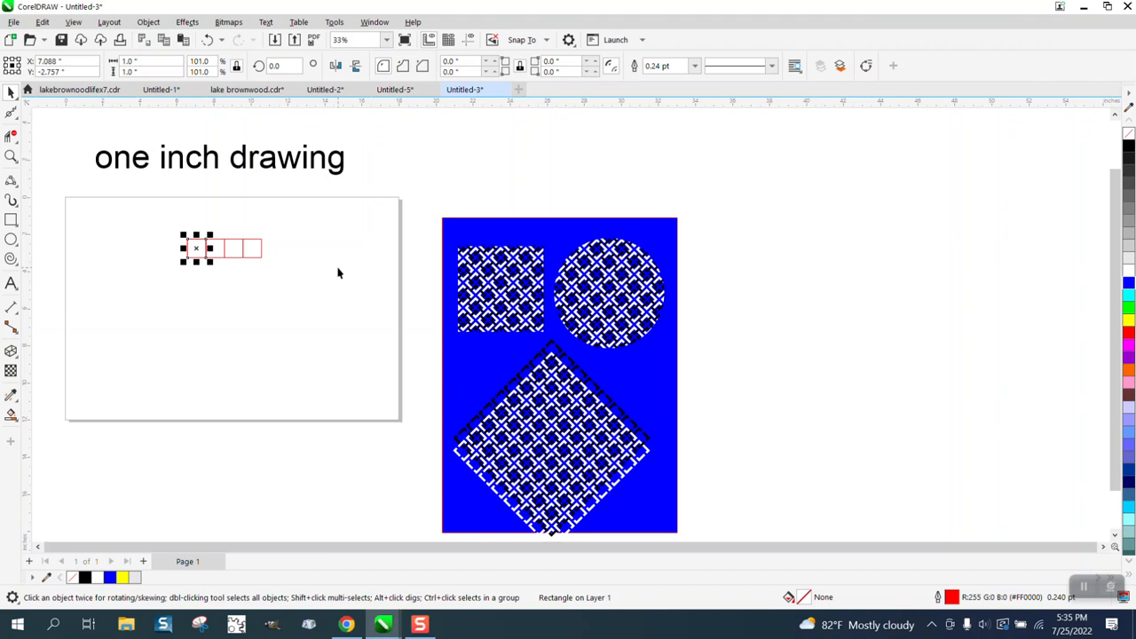
Step: Place one duplicate directly below the row's leftmost square and another below it after a one-square gap
{"action": "key", "text": "Down"}
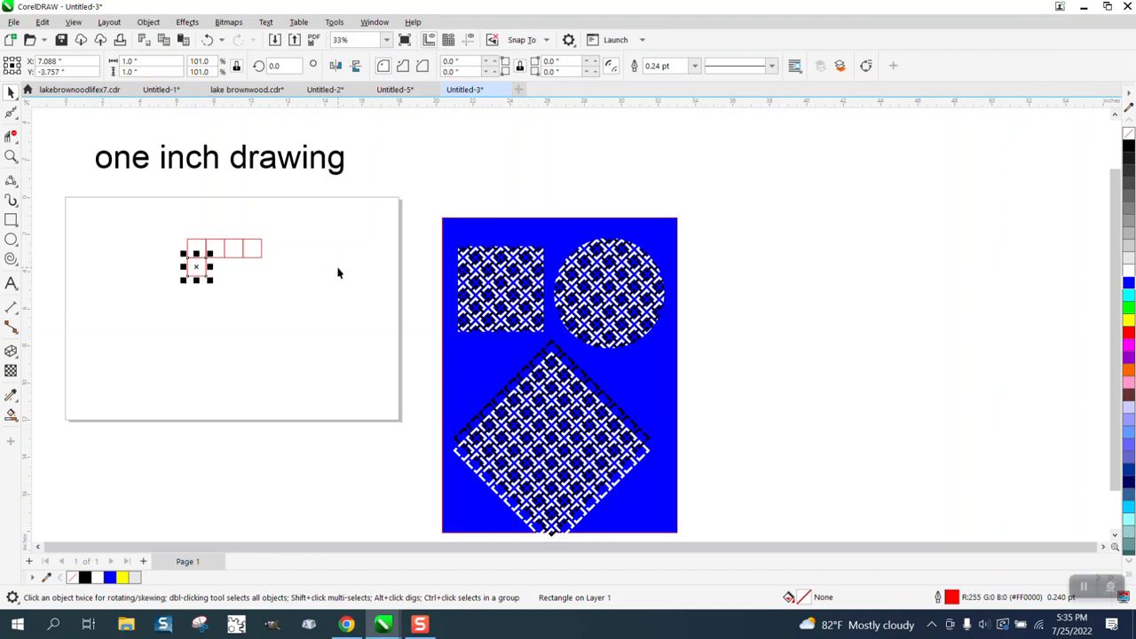
{"action": "key", "text": "Down"}
{"action": "key", "text": "Down"}
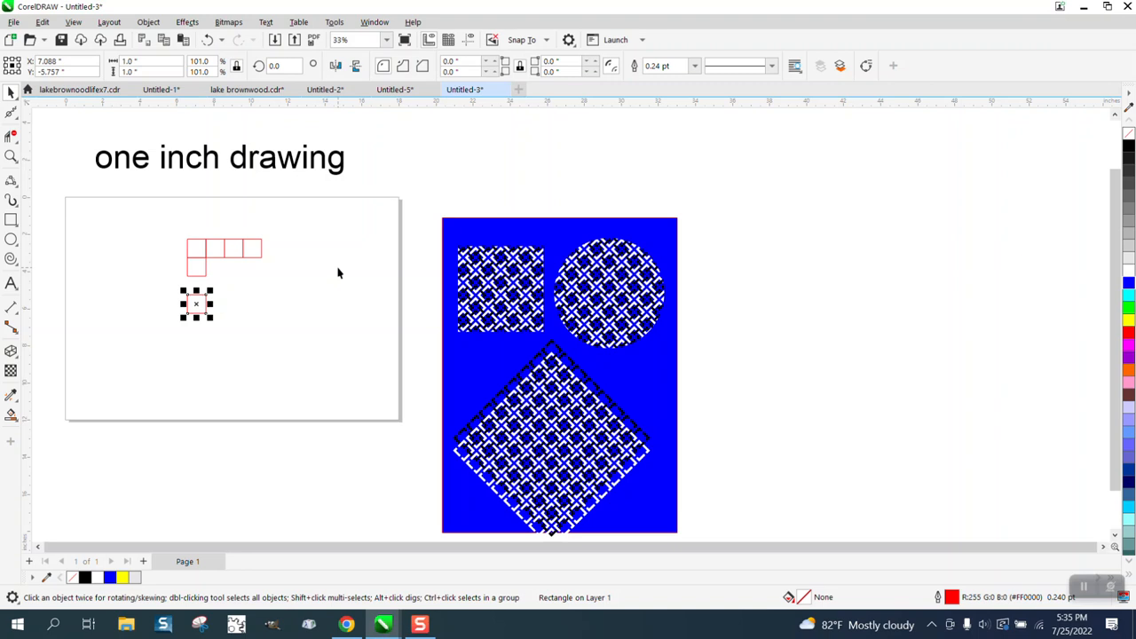
Step: Extend the left column downward with three more adjoining squares and add one to the right of its bottom square
{"action": "key", "text": "plus"}
{"action": "key", "text": "Down"}
{"action": "key", "text": "plus"}
{"action": "key", "text": "Down"}
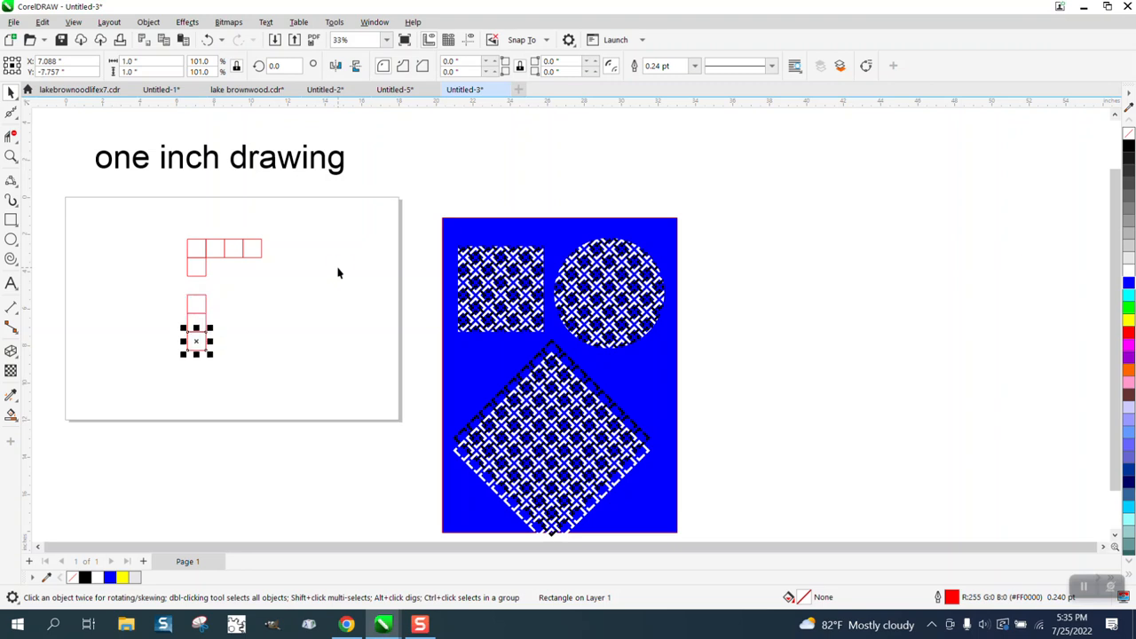
{"action": "key", "text": "plus"}
{"action": "key", "text": "Down"}
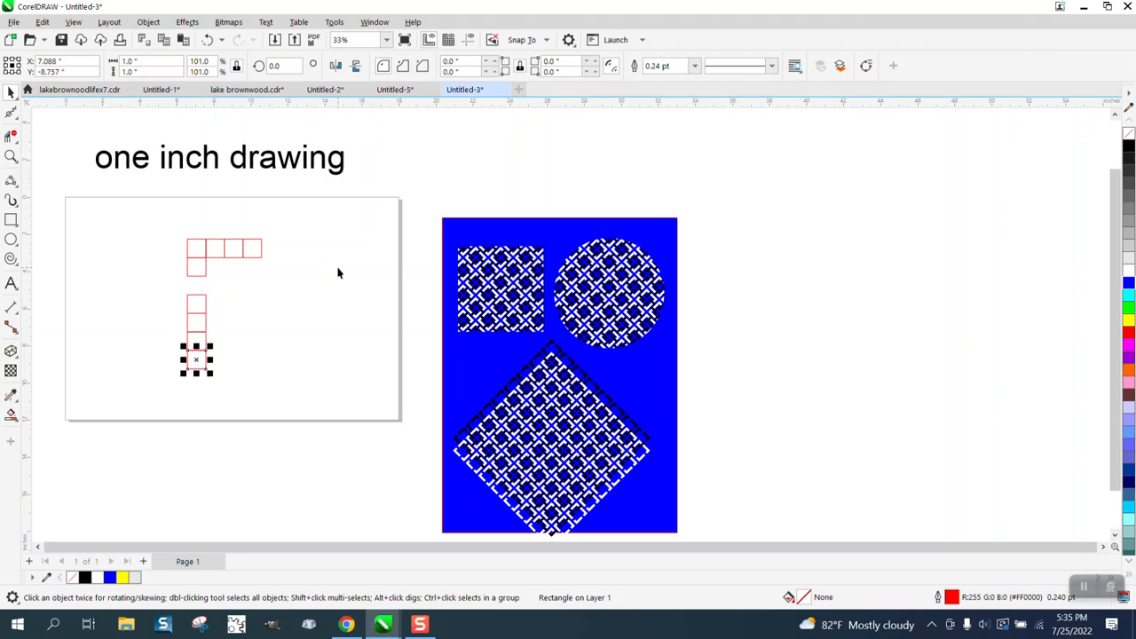
{"action": "key", "text": "plus"}
{"action": "key", "text": "Right"}
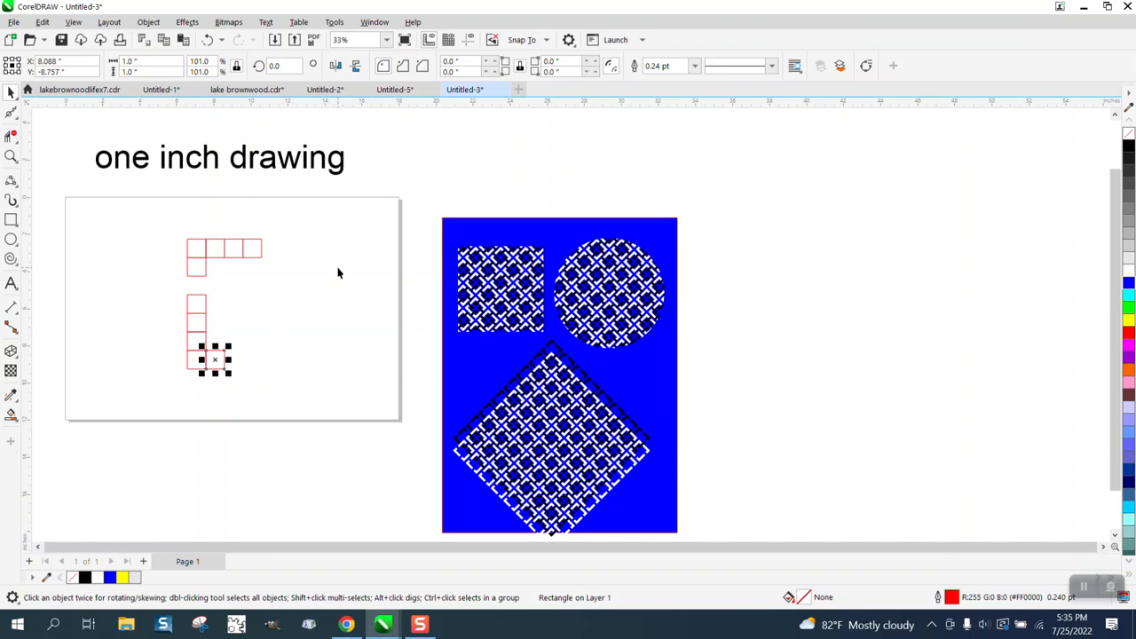
{"action": "scroll", "coordinate": [337, 273], "scroll_direction": "up", "scroll_amount": 2}
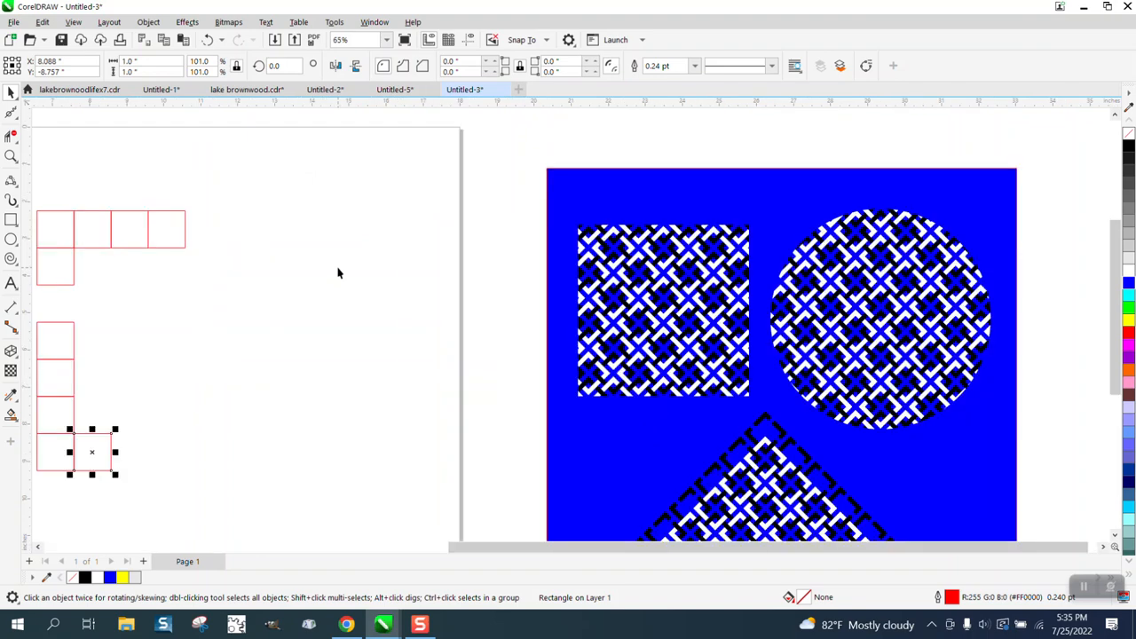
{"action": "scroll", "coordinate": [339, 275], "scroll_direction": "down", "scroll_amount": 1}
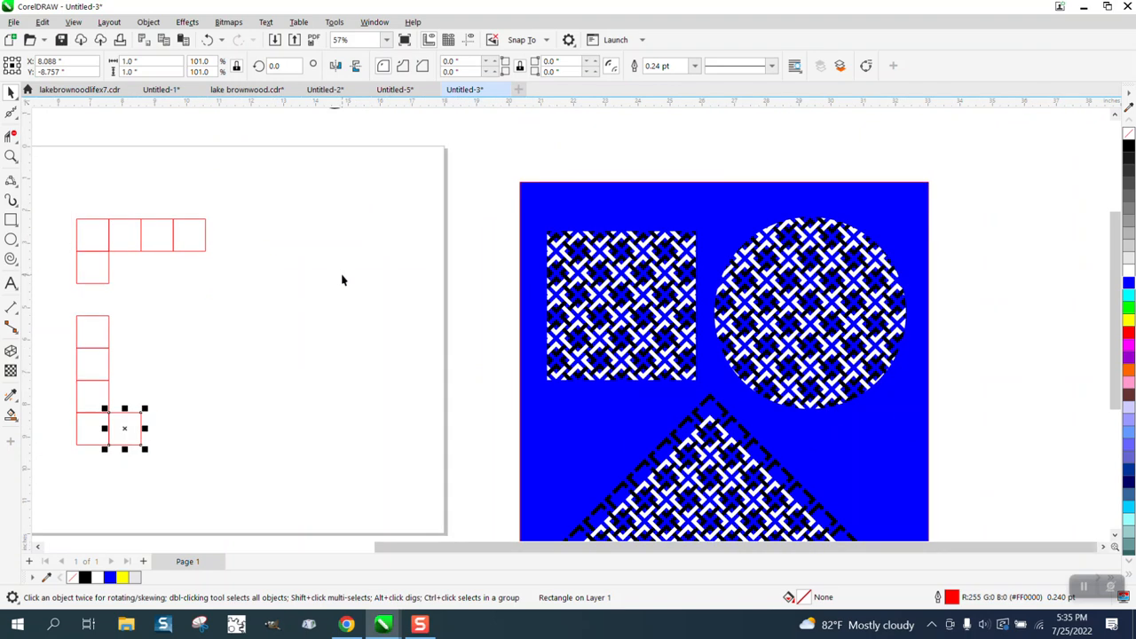
{"action": "key", "text": "Right"}
{"action": "key", "text": "Down"}
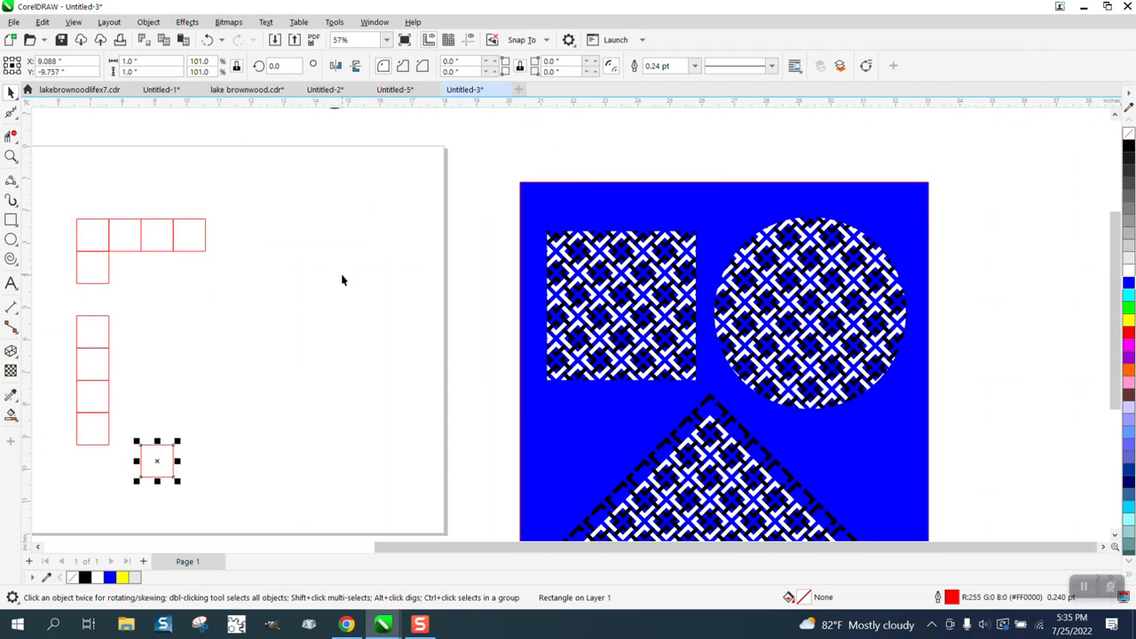
{"action": "key", "text": "Up"}
{"action": "key", "text": "Left"}
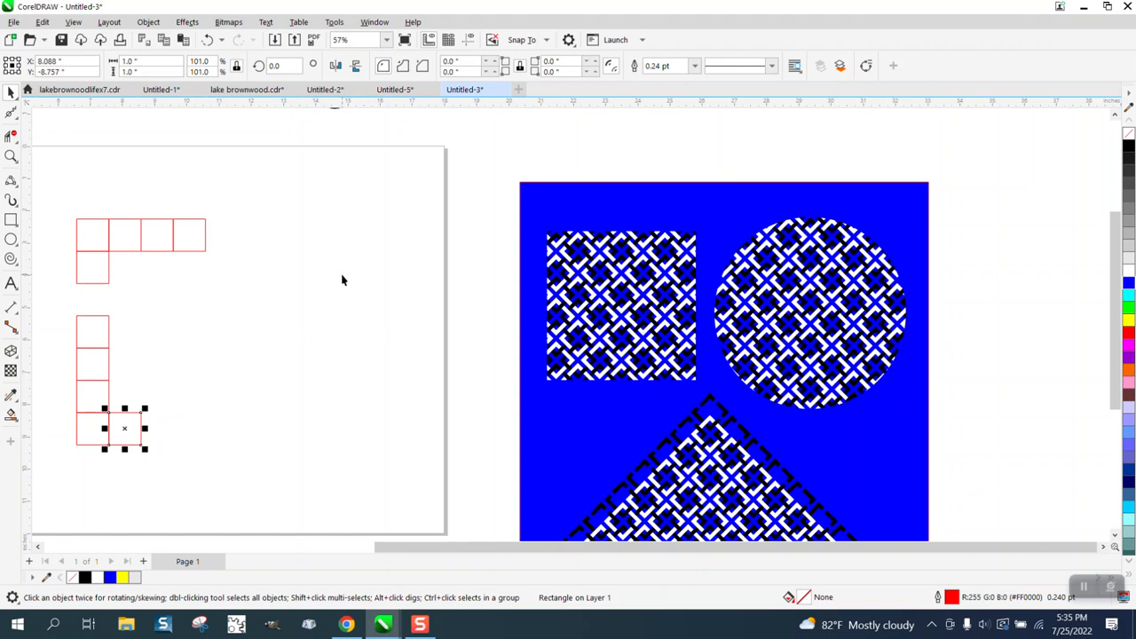
Step: Continue the bottom row rightward with four adjoining duplicates after leaving a one-square gap
{"action": "key", "text": "Right"}
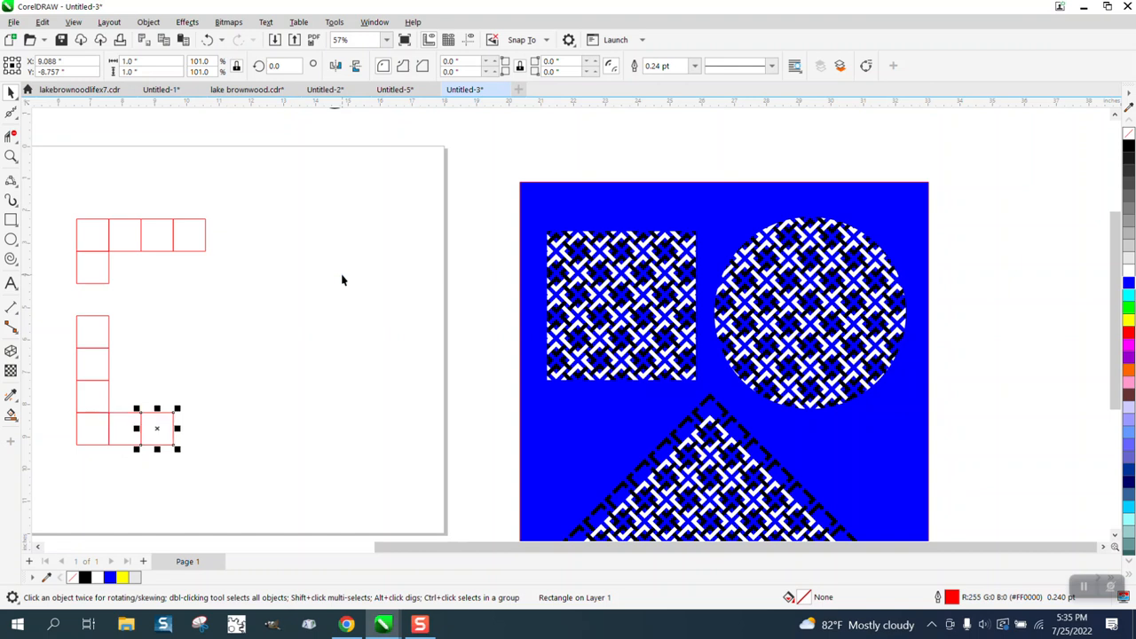
{"action": "key", "text": "Right"}
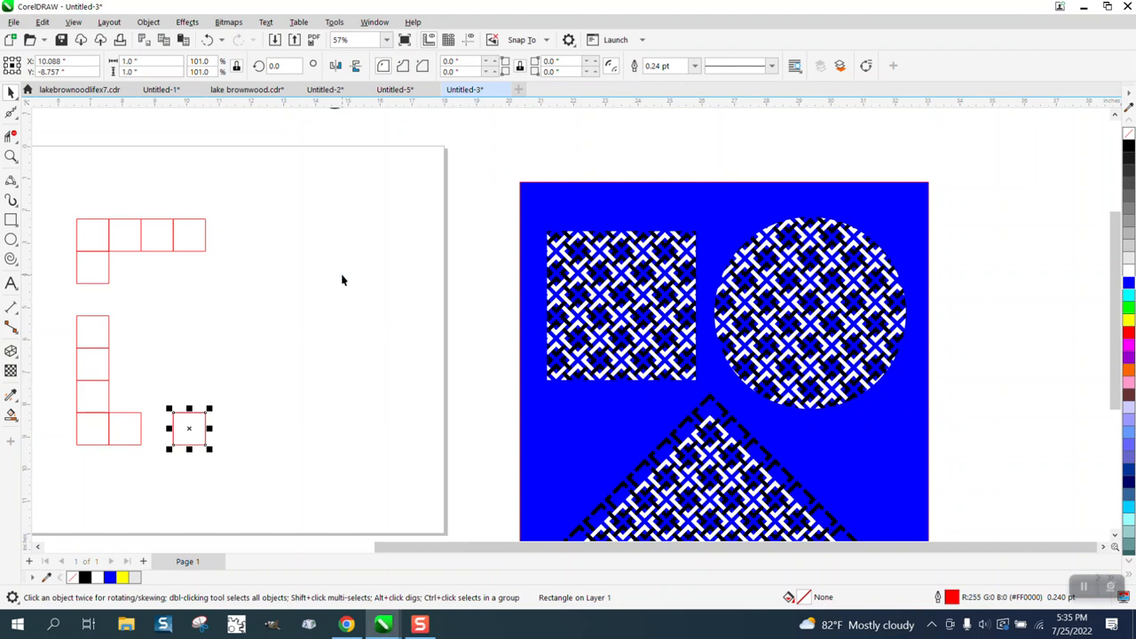
{"action": "key", "text": "Right"}
{"action": "key", "text": "KP_Add"}
{"action": "key", "text": "Right"}
{"action": "key", "text": "KP_Add"}
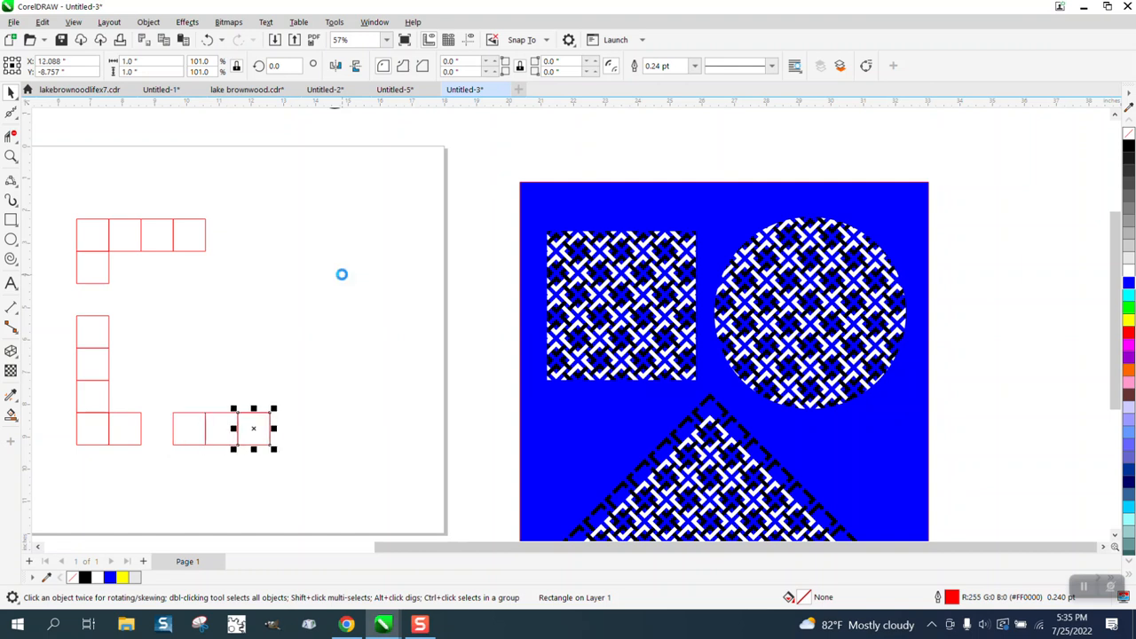
{"action": "key", "text": "Right"}
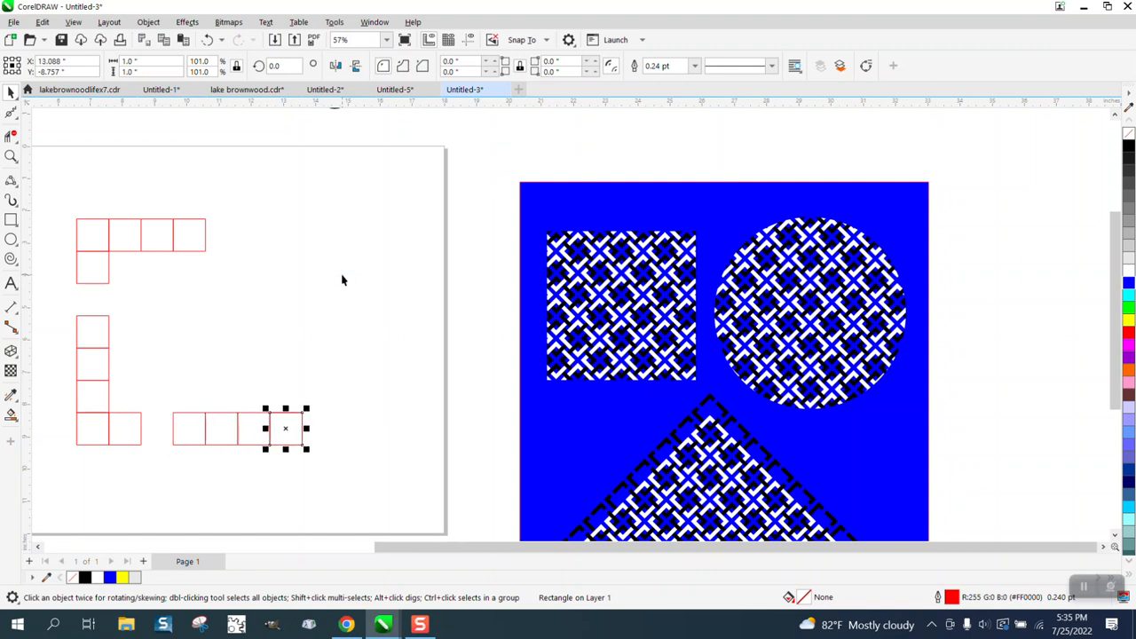
Step: Place one duplicate directly above the bottom row's rightmost square and another above it after a one-square gap
{"action": "key", "text": "KP_Add"}
{"action": "key", "text": "Up"}
{"action": "key", "text": "Up"}
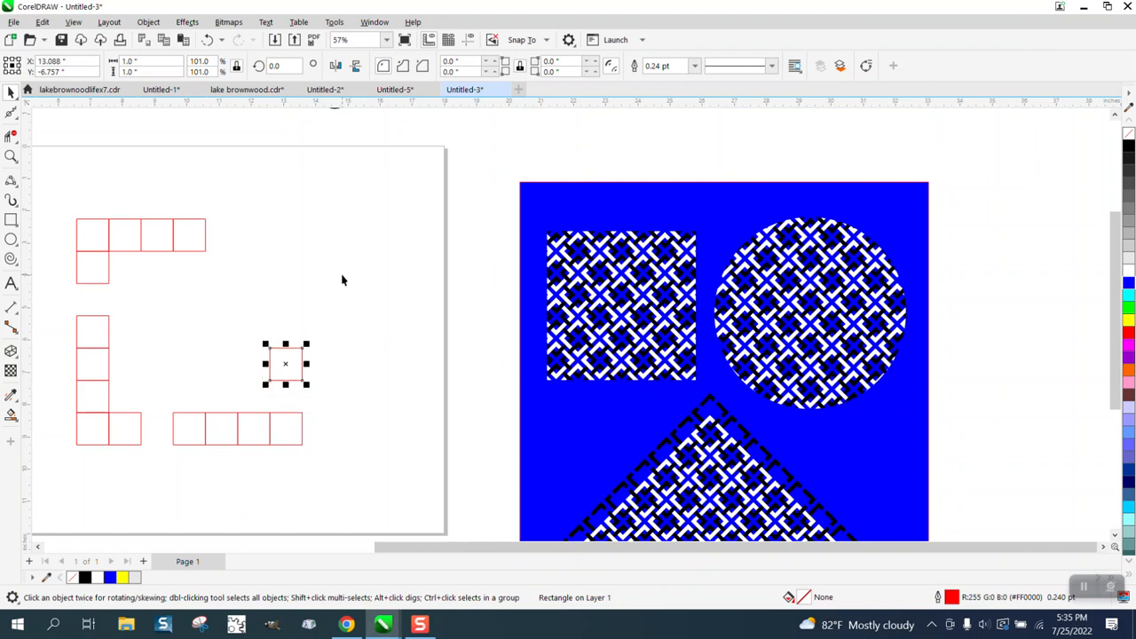
{"action": "key", "text": "KP_Add"}
{"action": "key", "text": "Down"}
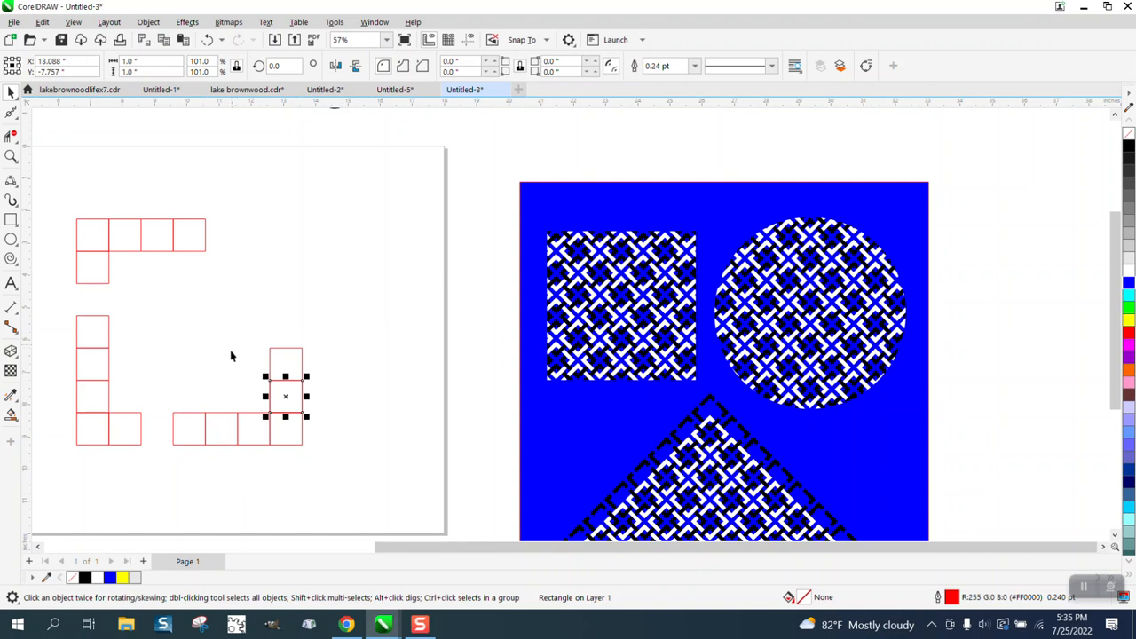
{"action": "left_click", "coordinate": [304, 367]}
{"action": "left_click", "coordinate": [296, 364]}
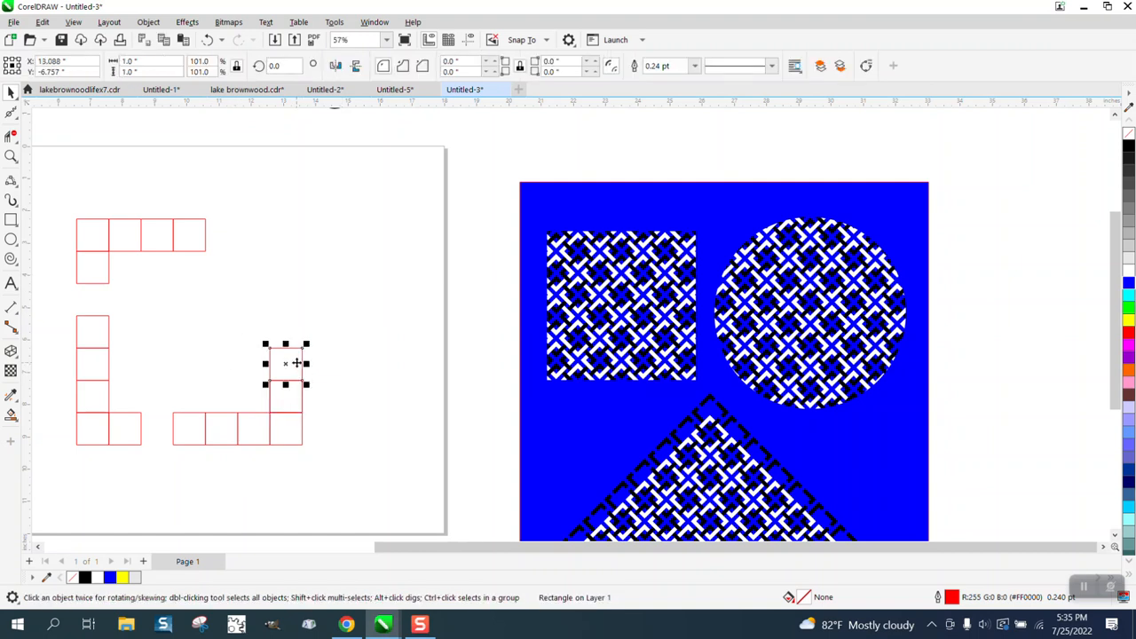
{"action": "key", "text": "Up"}
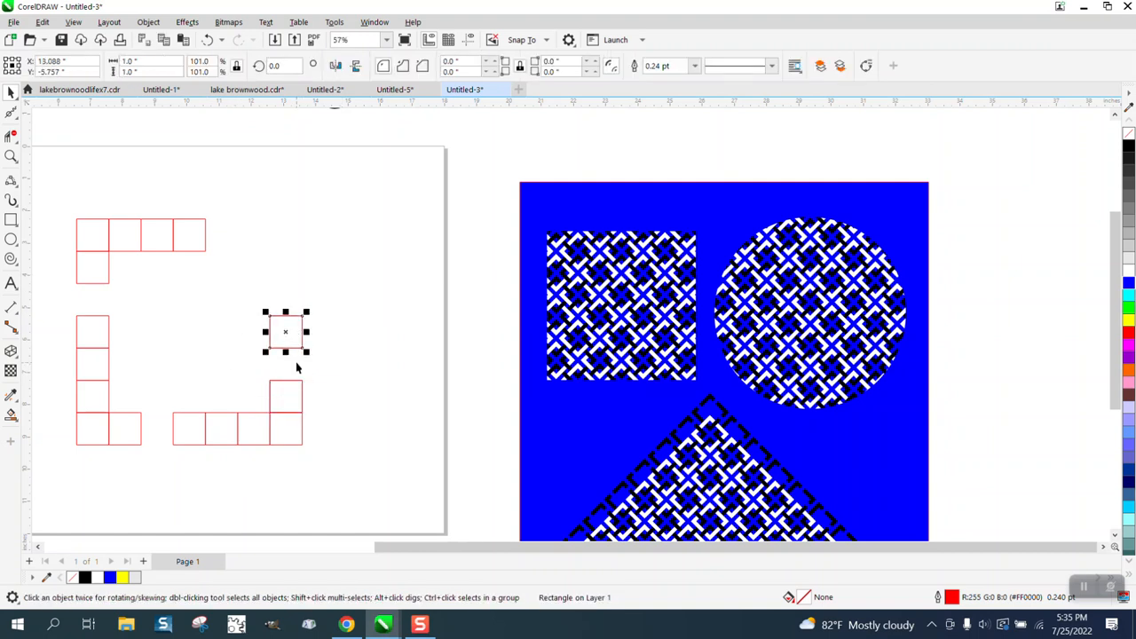
Step: Extend the right column upward with three more adjoining squares and add one to the left of its top square
{"action": "key", "text": "KP_Add"}
{"action": "key", "text": "Up"}
{"action": "key", "text": "KP_Add"}
{"action": "key", "text": "Up"}
{"action": "key", "text": "KP_Add"}
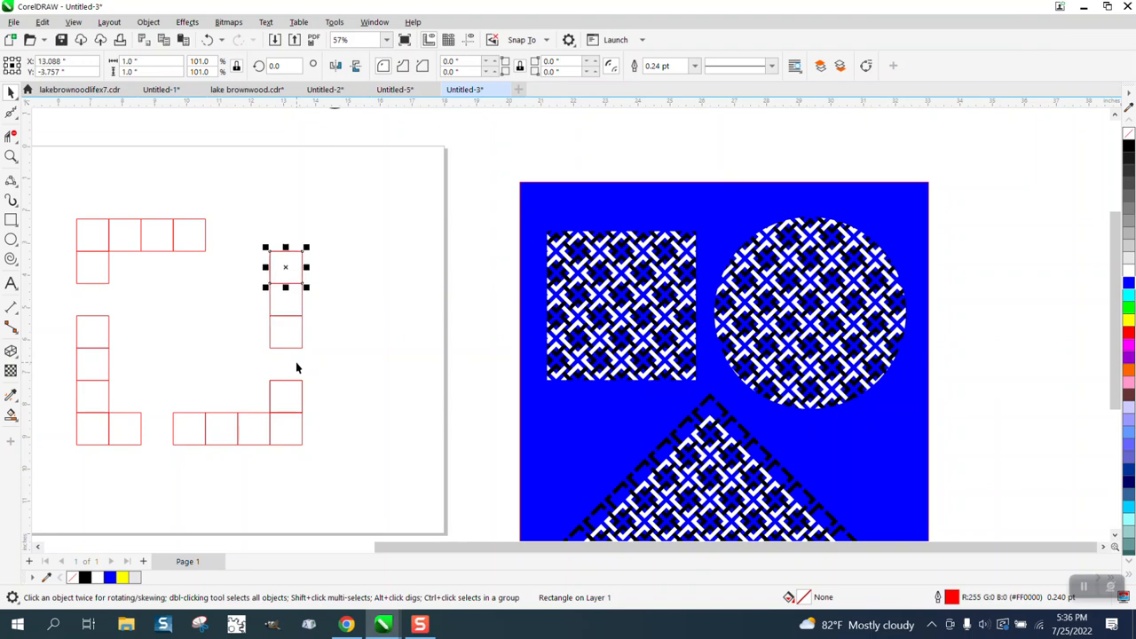
{"action": "key", "text": "Up"}
{"action": "key", "text": "KP_Add"}
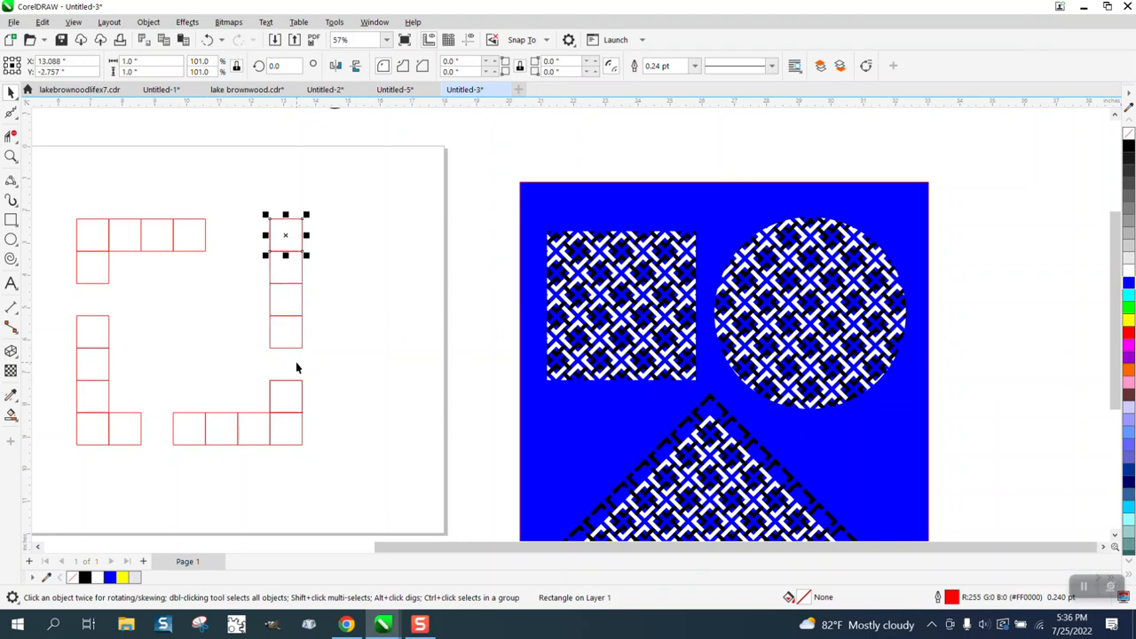
{"action": "key", "text": "Left"}
Step: Select all the small squares on the page and weld them into one outline
{"action": "scroll", "coordinate": [295, 361], "scroll_direction": "down", "scroll_amount": 1}
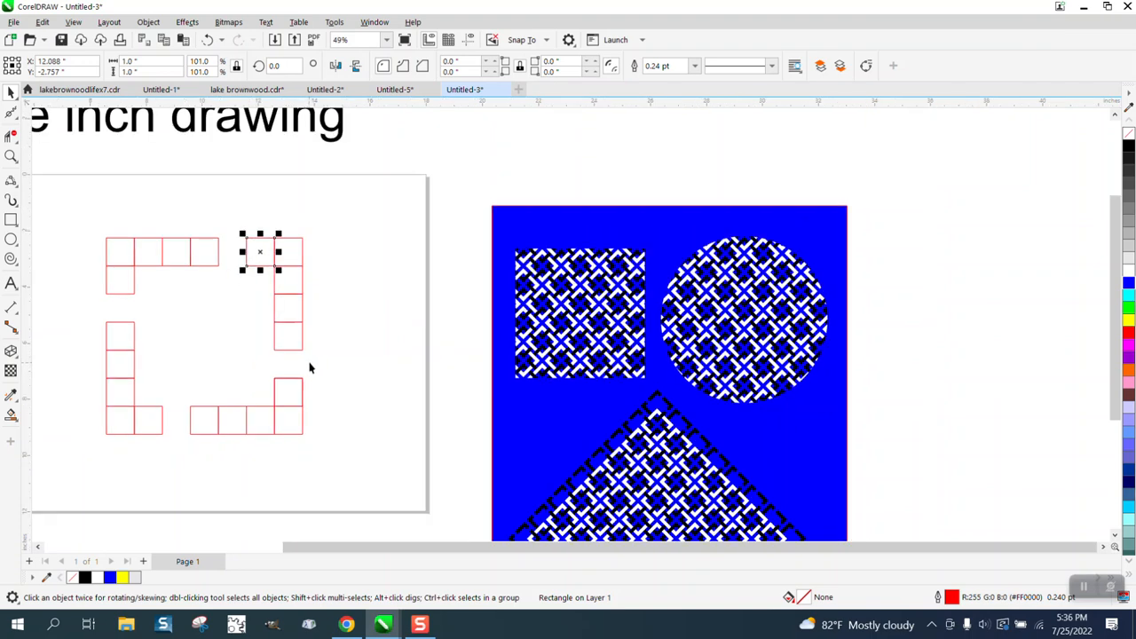
{"action": "left_click_drag", "start_coordinate": [88, 208], "coordinate": [367, 493]}
{"action": "left_click", "coordinate": [408, 66]}
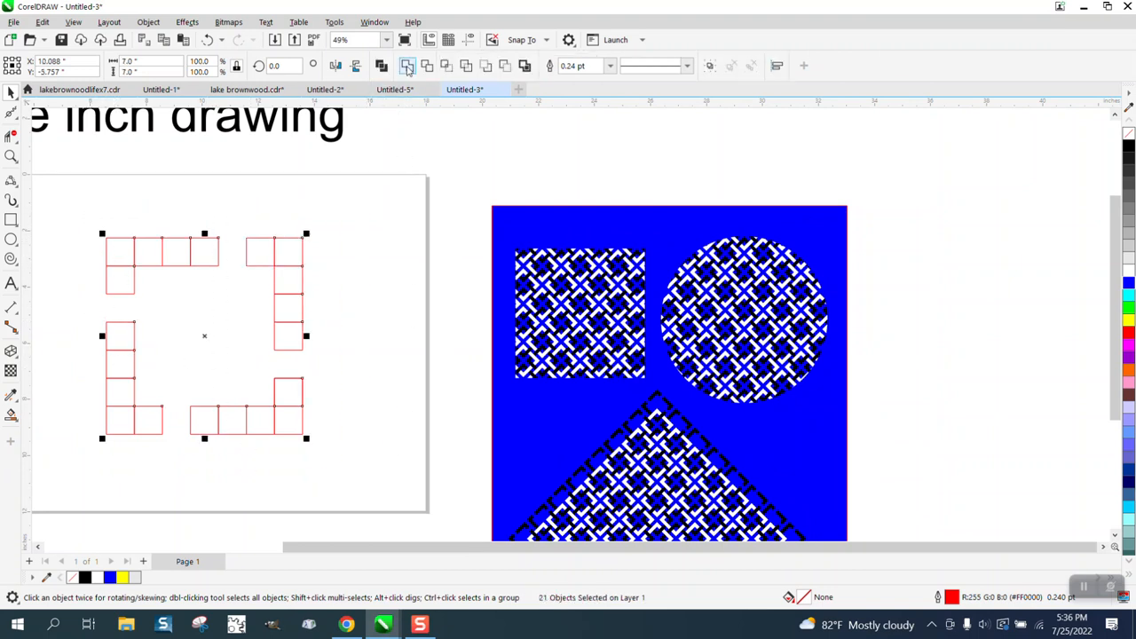
{"action": "scroll", "coordinate": [501, 263], "scroll_direction": "down", "scroll_amount": 3}
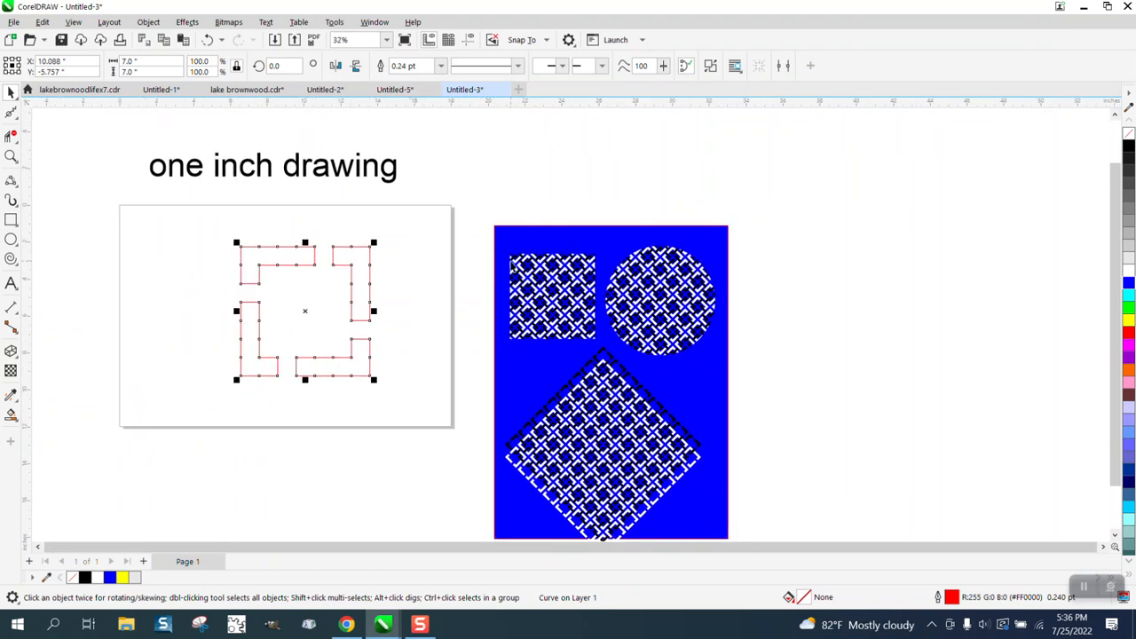
Step: Move the blue sample panel with its woven square, circle and diamond well away from the drawing page
{"action": "scroll", "coordinate": [477, 203], "scroll_direction": "down", "scroll_amount": 2}
{"action": "left_click_drag", "start_coordinate": [476, 203], "coordinate": [632, 412]}
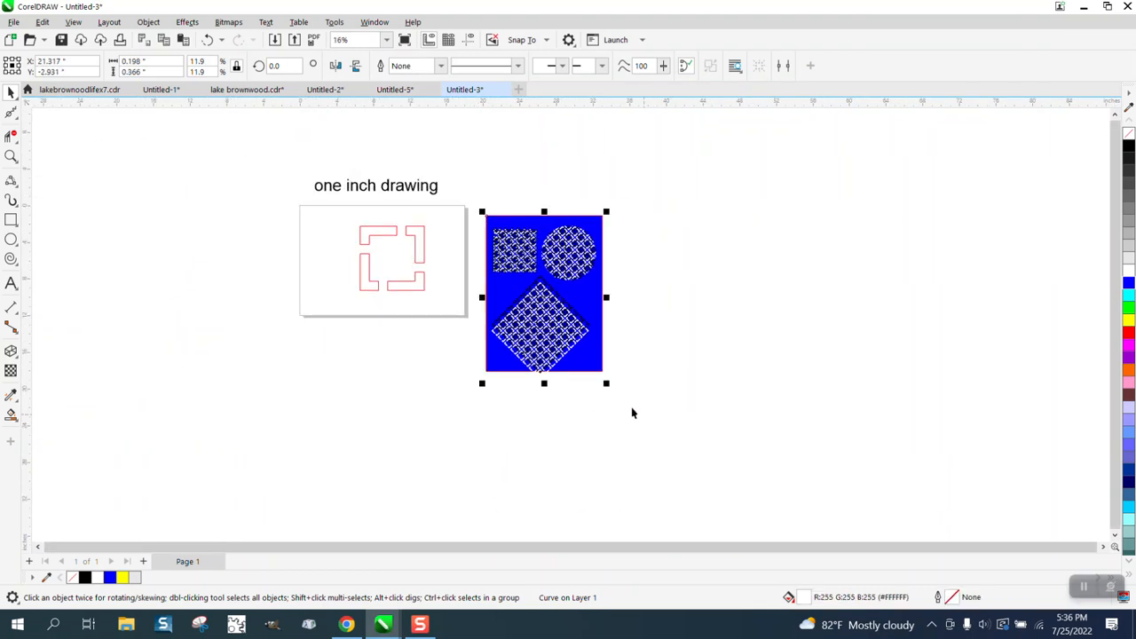
{"action": "mouse_move", "coordinate": [543, 305]}
{"action": "left_mouse_down"}
{"action": "mouse_move", "coordinate": [915, 293]}
{"action": "mouse_move", "coordinate": [957, 267]}
{"action": "left_mouse_up"}
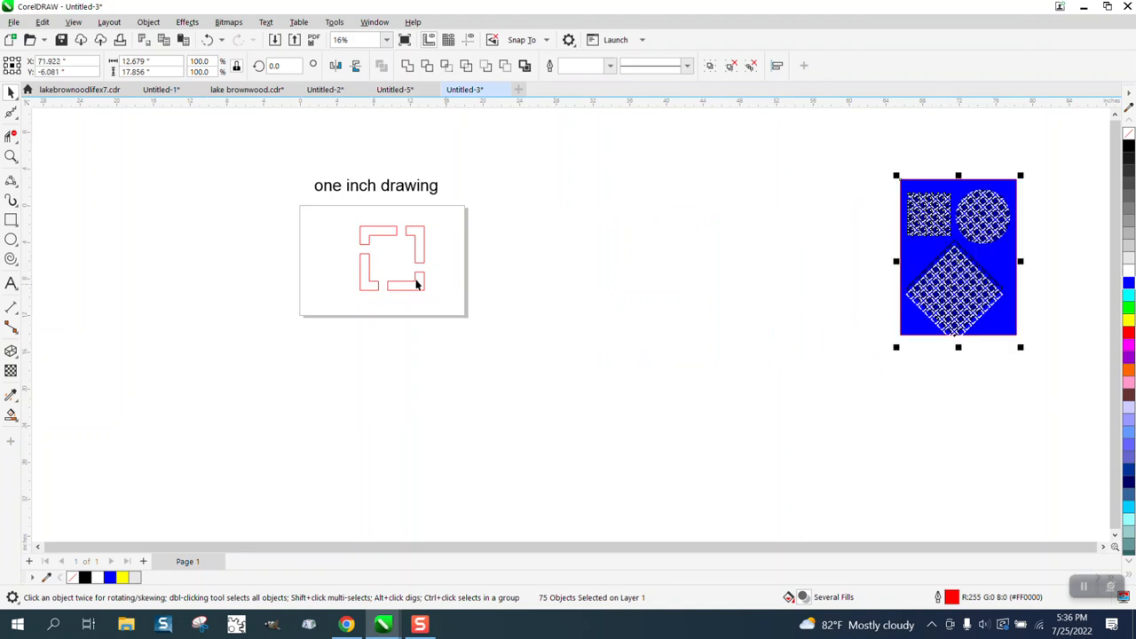
Step: Fill the welded motif with black and remove its red outline
{"action": "left_click_drag", "start_coordinate": [345, 216], "coordinate": [484, 309]}
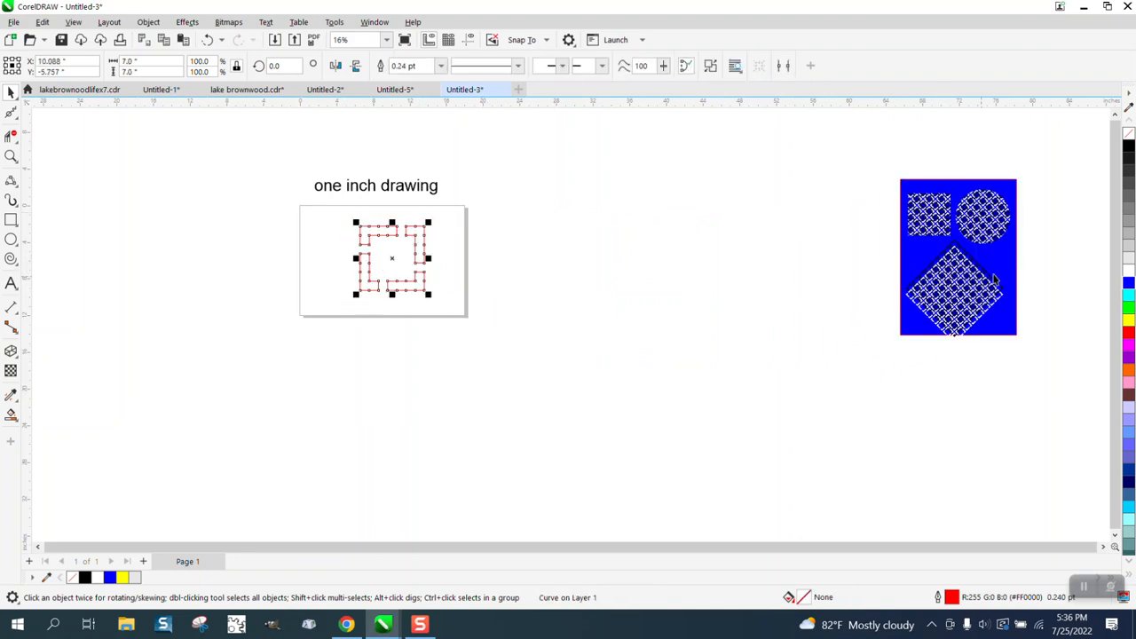
{"action": "left_click", "coordinate": [1128, 146]}
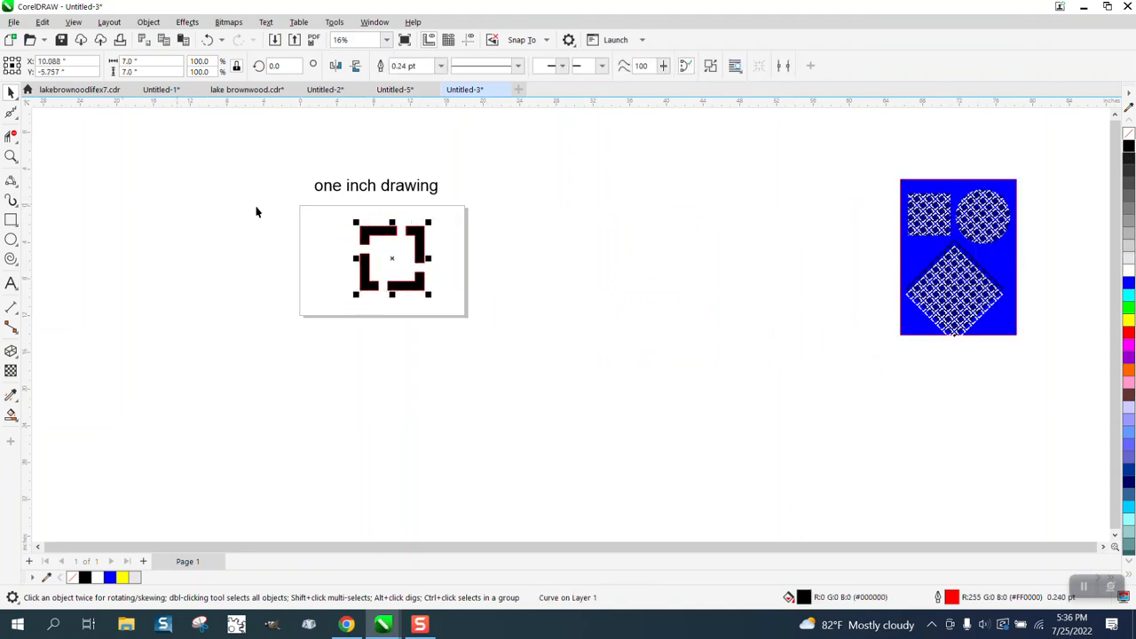
{"action": "right_click", "coordinate": [1128, 133]}
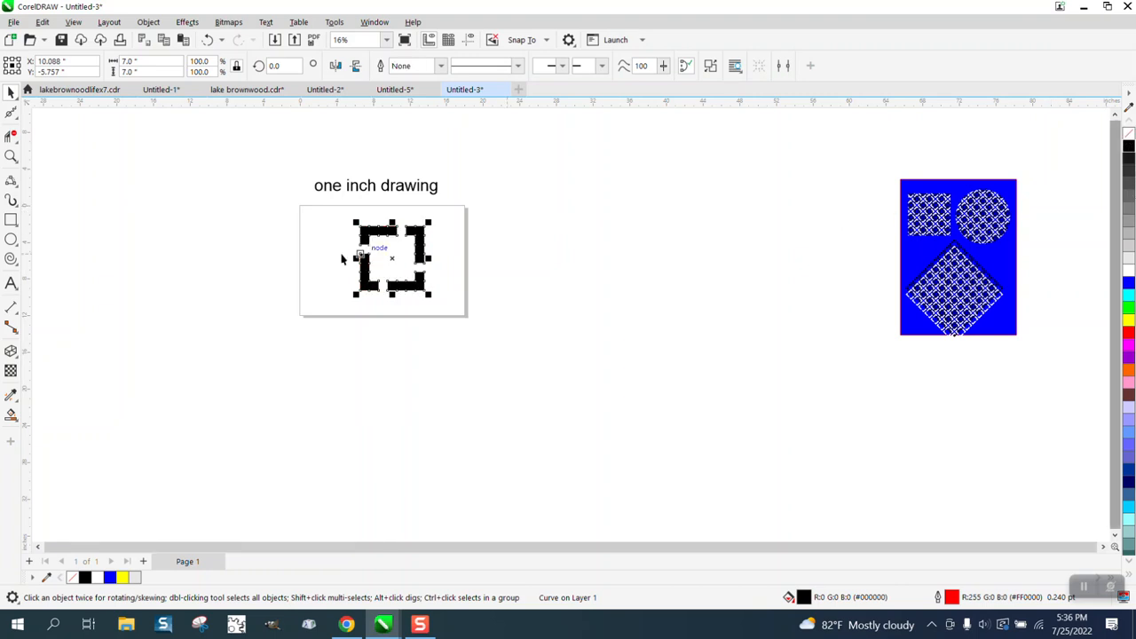
Step: Try a duplicate of the black motif offset 4 inches right and 3 inches up from the original
{"action": "left_click", "coordinate": [11, 156]}
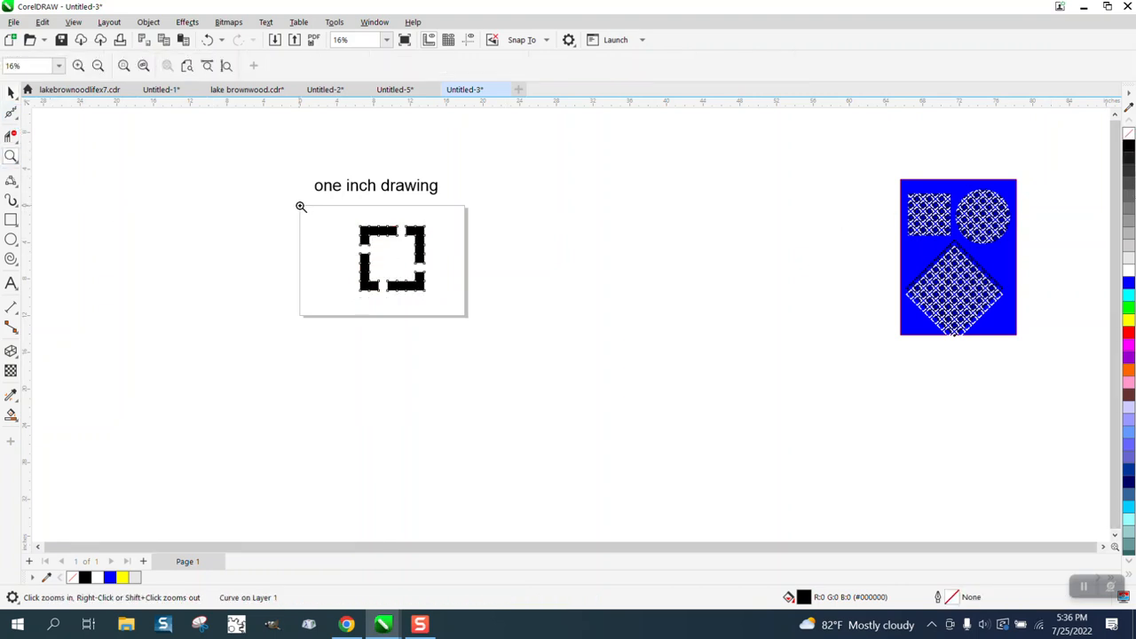
{"action": "left_click_drag", "start_coordinate": [301, 205], "coordinate": [543, 323]}
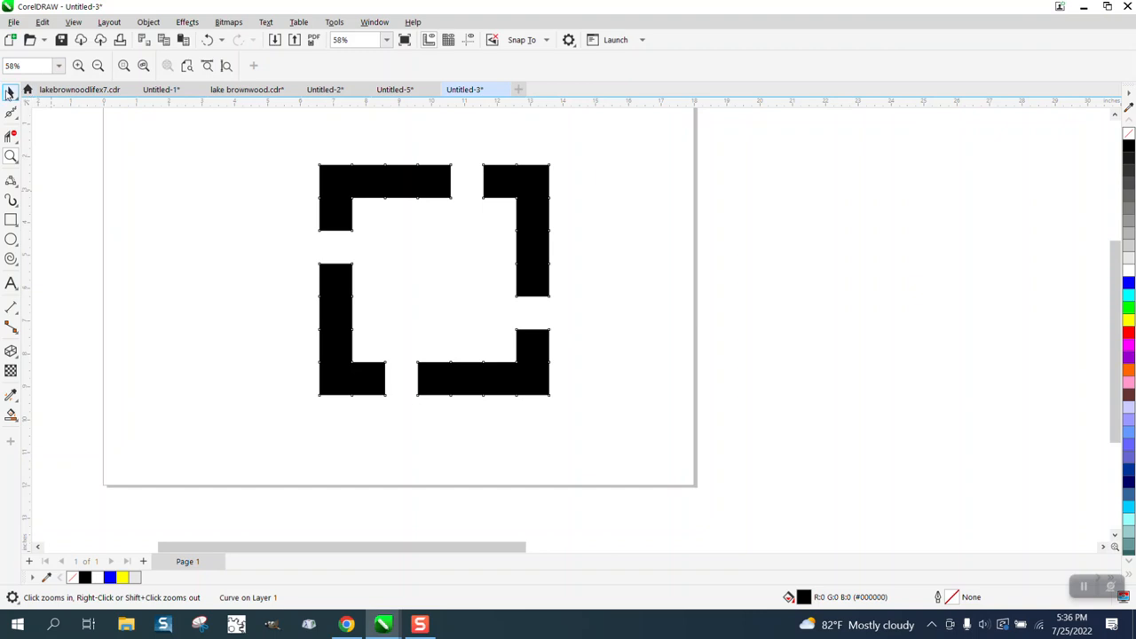
{"action": "double_click", "coordinate": [9, 93]}
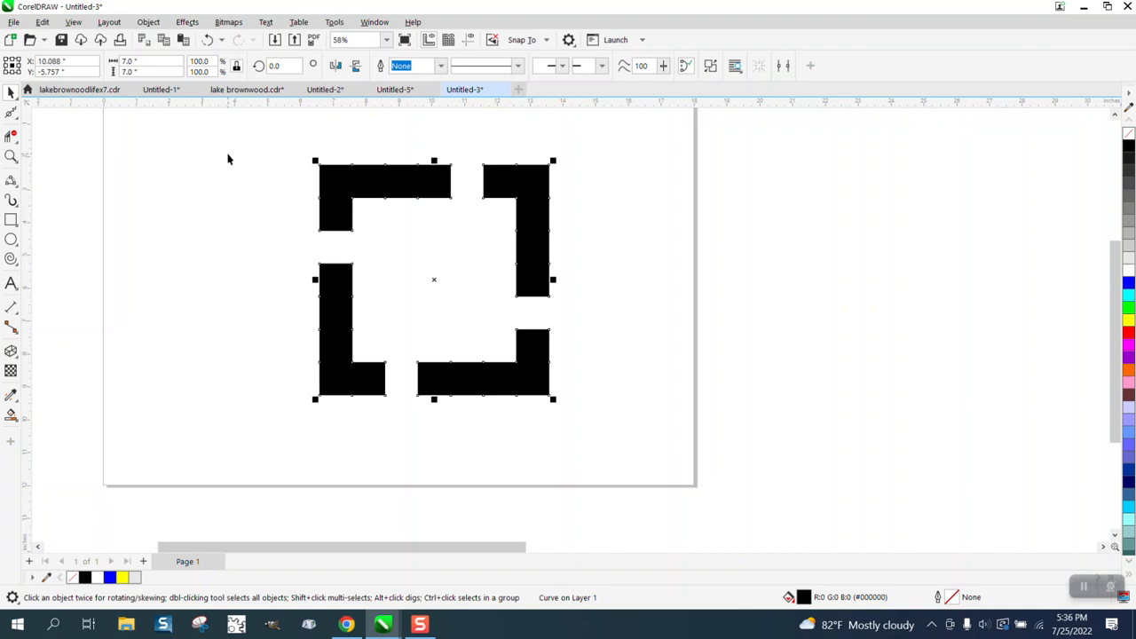
{"action": "key", "text": "KP_Add"}
{"action": "key", "text": "Right"}
{"action": "key", "text": "Right"}
{"action": "key", "text": "Right"}
{"action": "key", "text": "Right"}
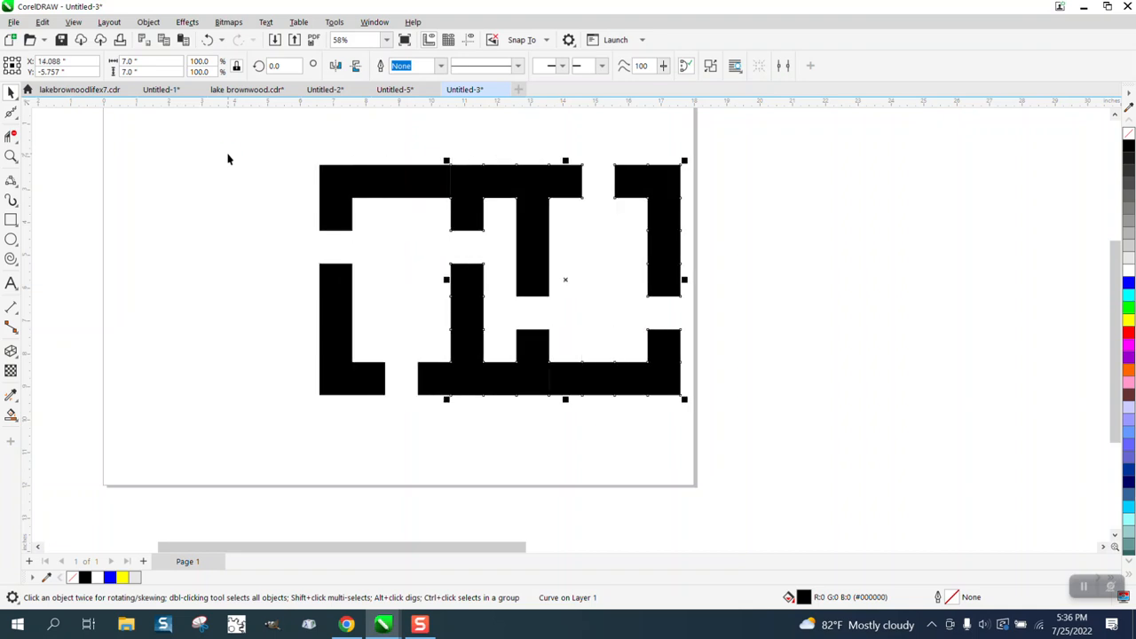
{"action": "key", "text": "Up"}
{"action": "key", "text": "Up"}
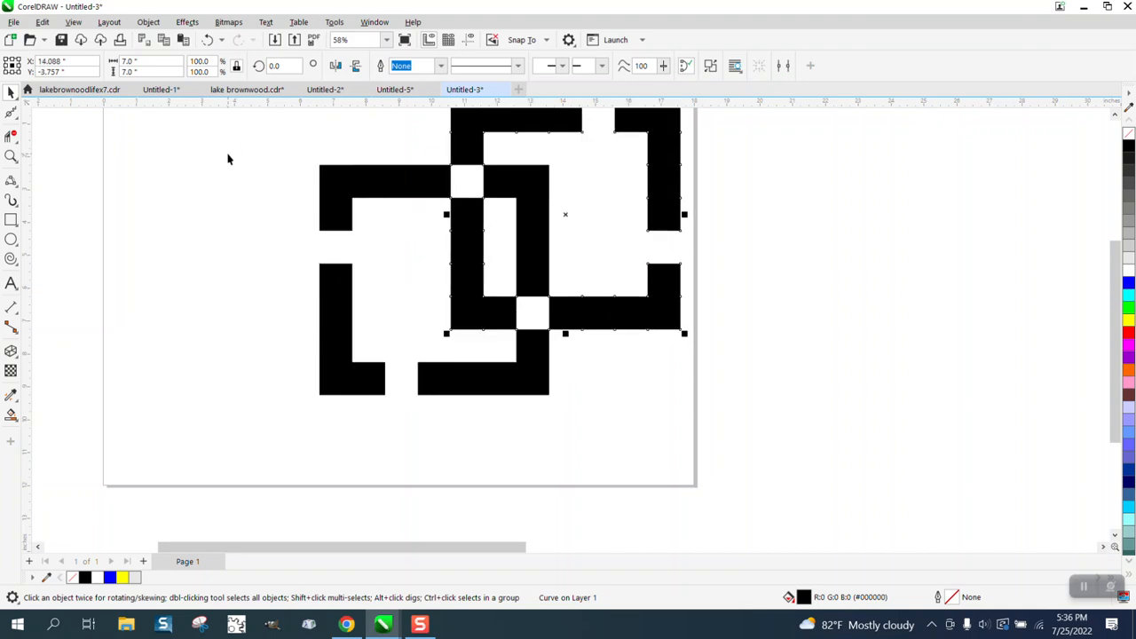
{"action": "key", "text": "Up"}
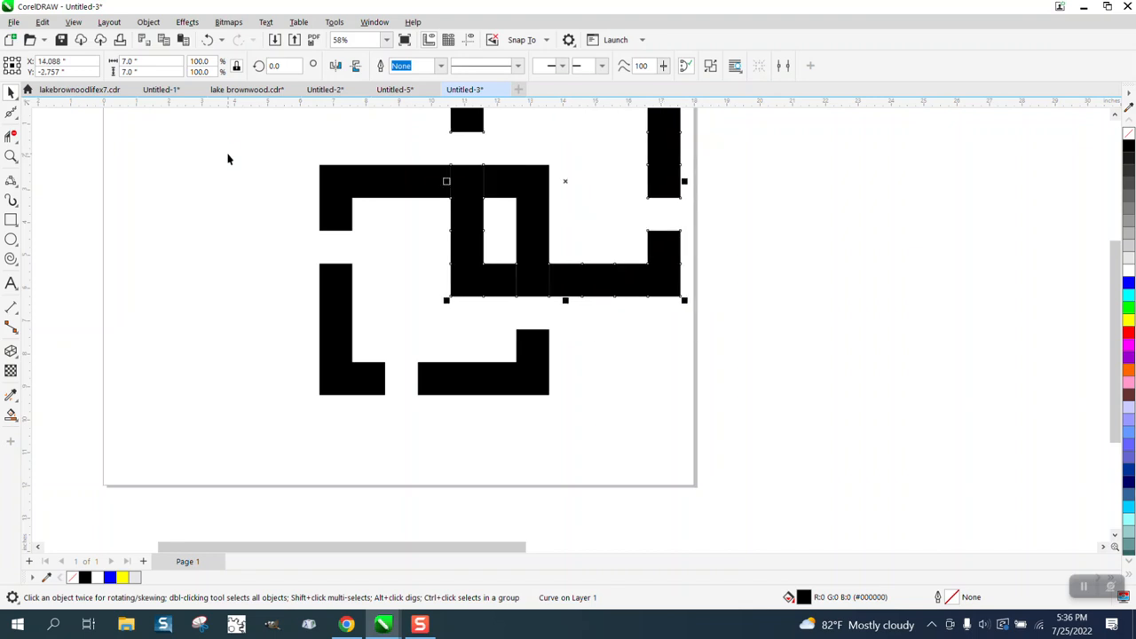
Step: Try the duplicate motif with a blue fill one inch higher and delete it
{"action": "scroll", "coordinate": [209, 174], "scroll_direction": "down", "scroll_amount": 1}
{"action": "scroll", "coordinate": [324, 237], "scroll_direction": "down", "scroll_amount": 1}
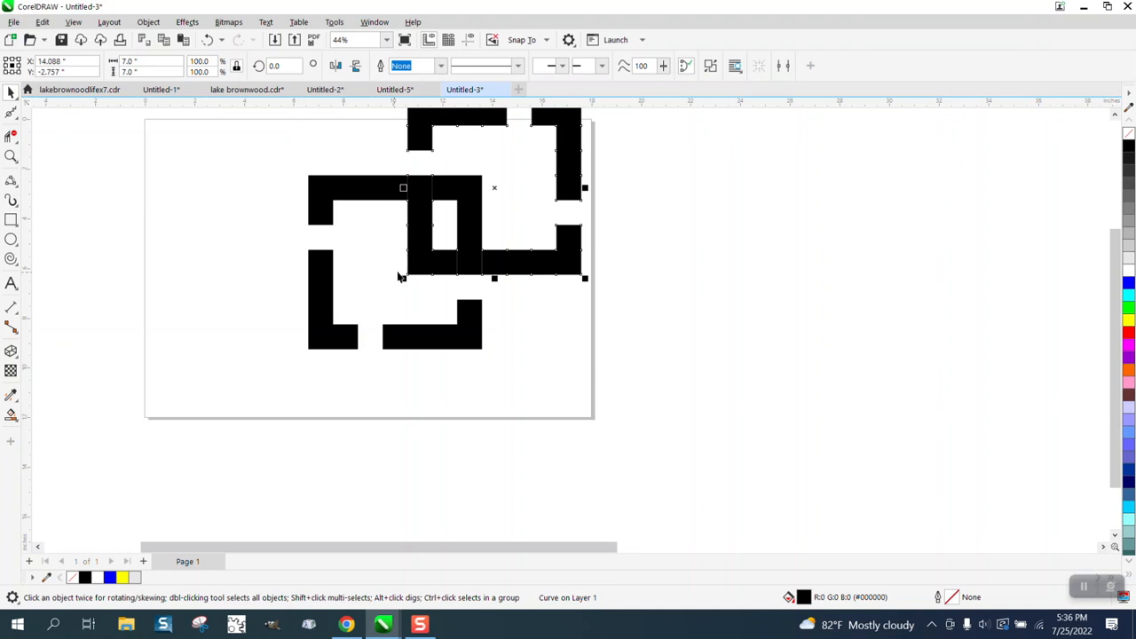
{"action": "left_click", "coordinate": [1129, 284]}
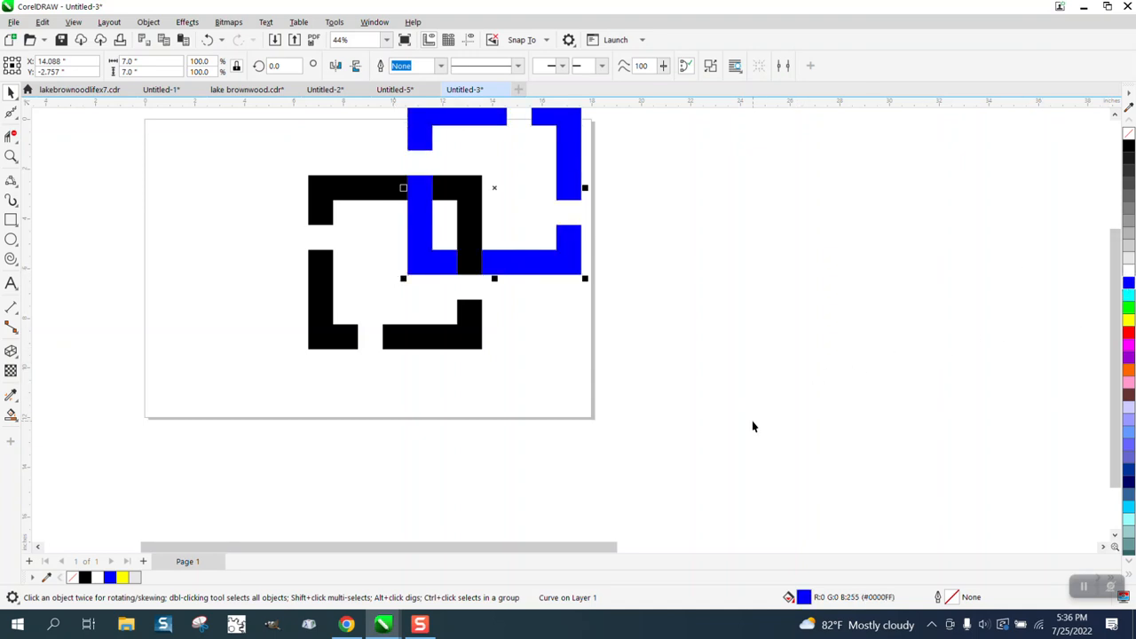
{"action": "key", "text": "Up"}
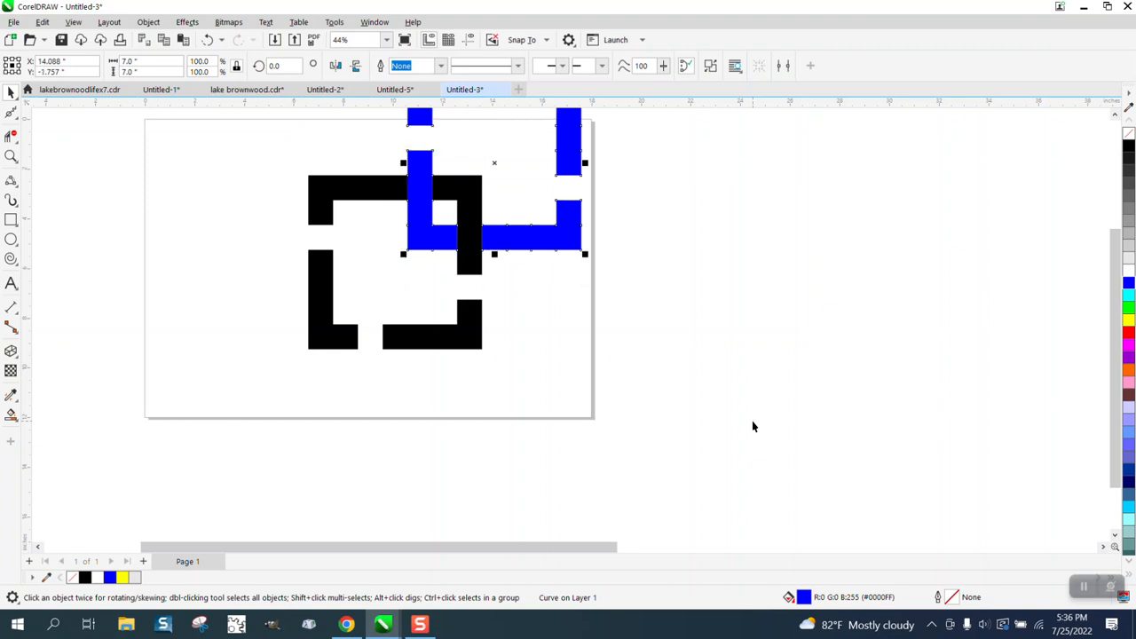
{"action": "scroll", "coordinate": [688, 470], "scroll_direction": "down", "scroll_amount": 1}
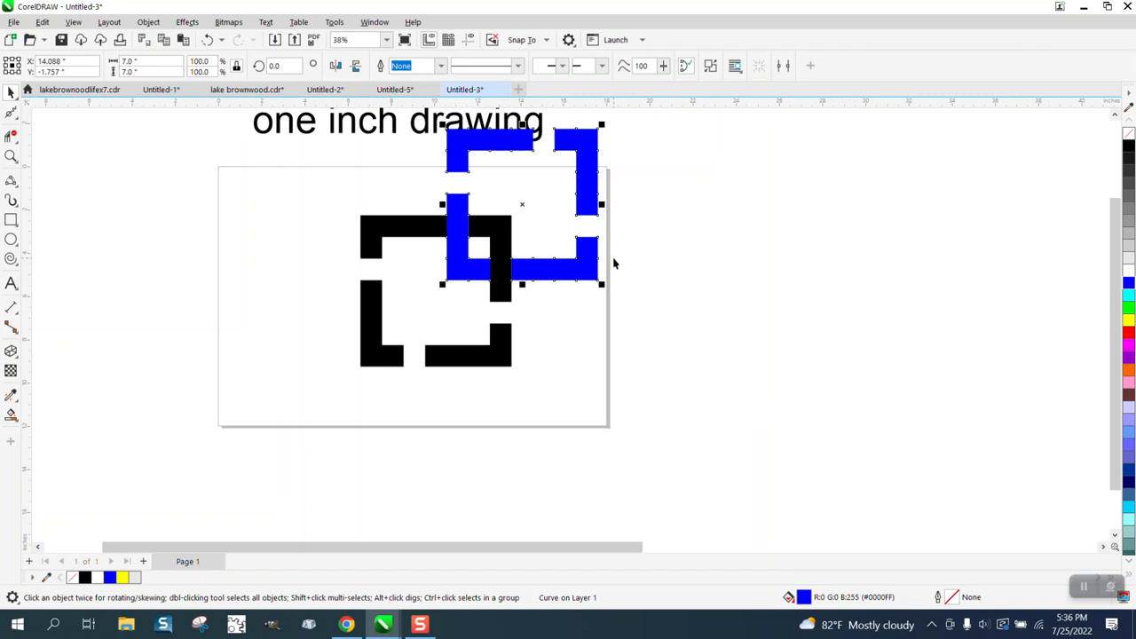
{"action": "key", "text": "Delete"}
Step: Draw a 1-inch square as a spacer and snap it into the inner top-right corner of the black motif
{"action": "left_click", "coordinate": [11, 220]}
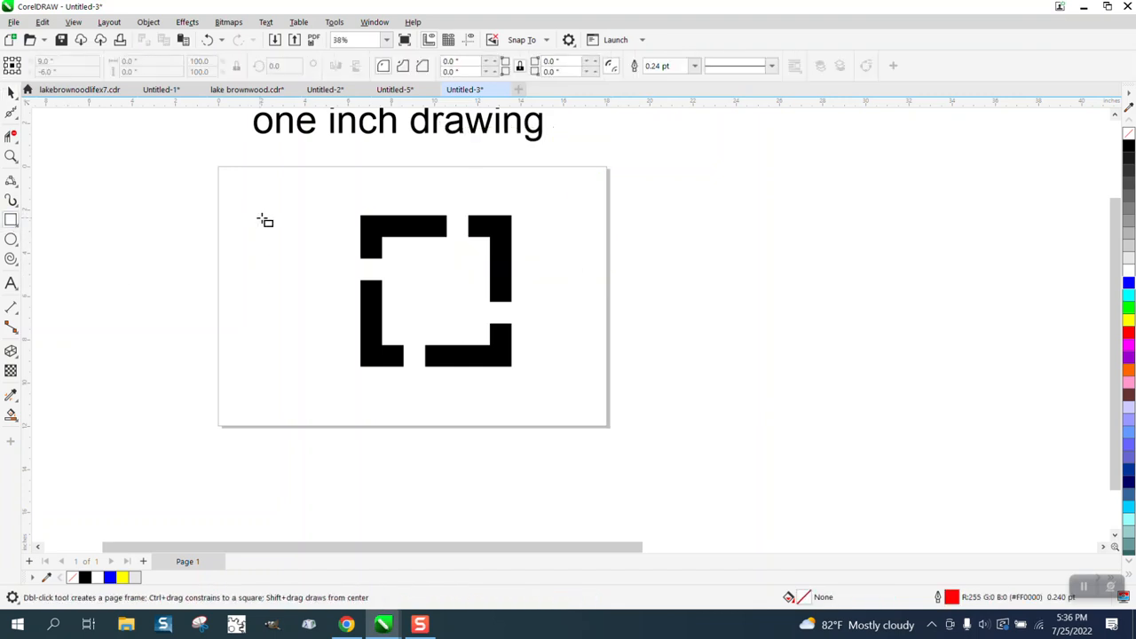
{"action": "left_click_drag", "start_coordinate": [247, 216], "coordinate": [268, 234]}
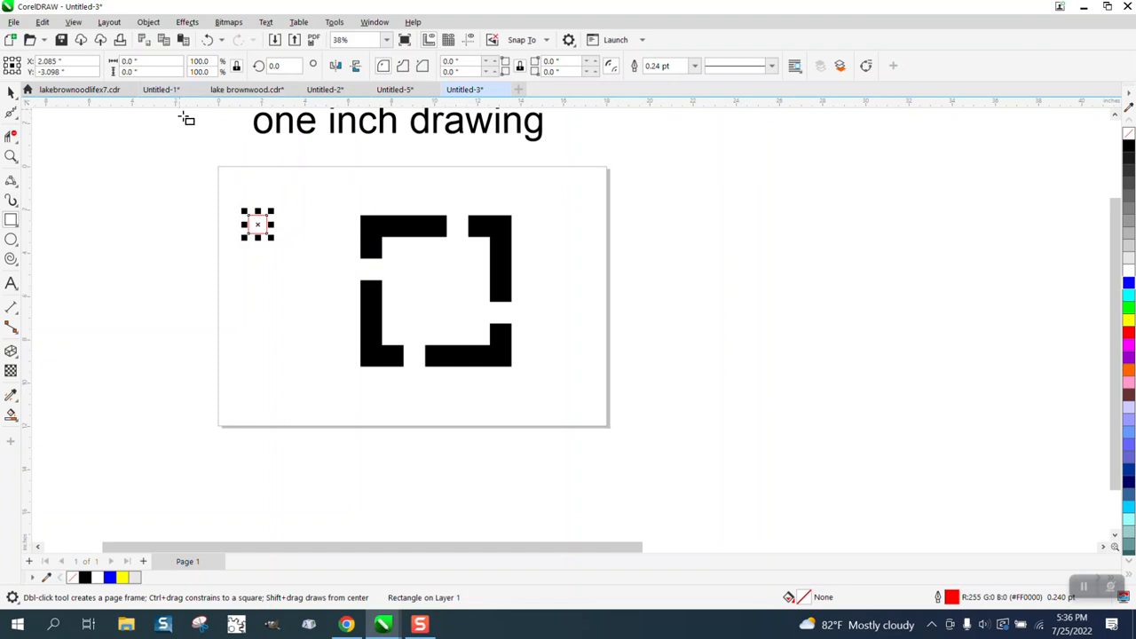
{"action": "left_click", "coordinate": [10, 93]}
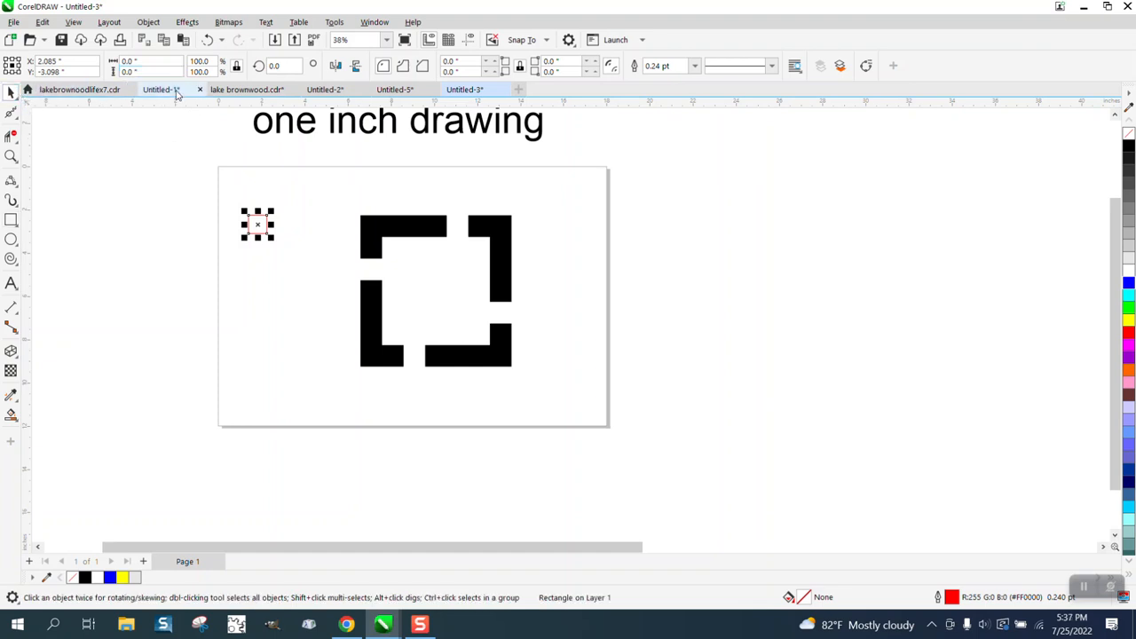
{"action": "left_click", "coordinate": [258, 226]}
{"action": "left_click", "coordinate": [229, 196]}
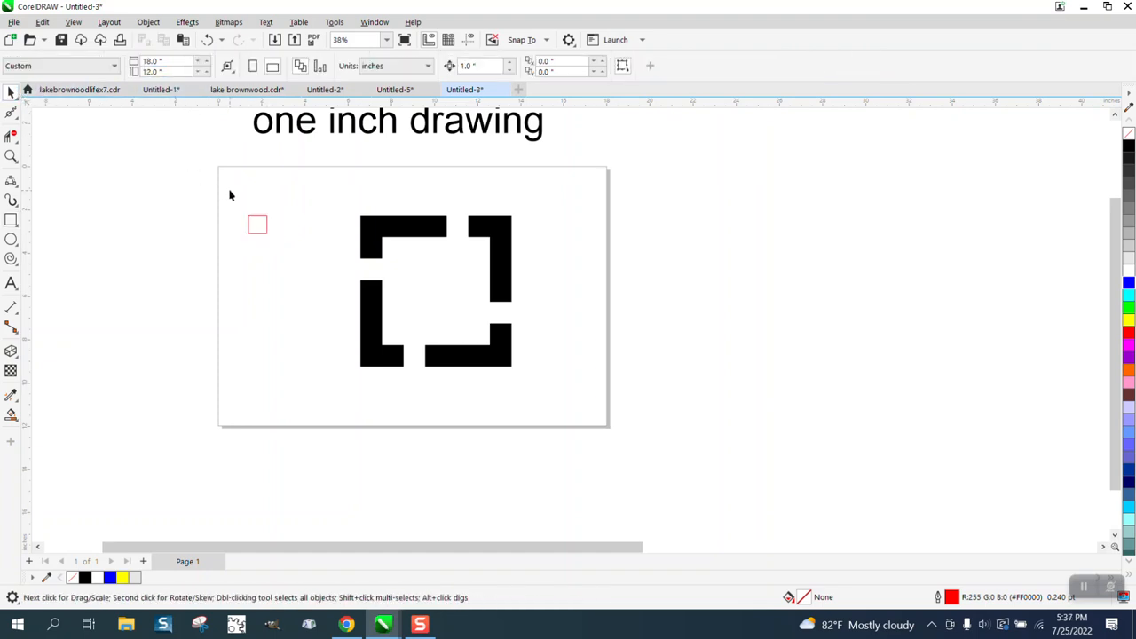
{"action": "left_click", "coordinate": [267, 229]}
{"action": "left_click_drag", "start_coordinate": [159, 60], "coordinate": [103, 66]}
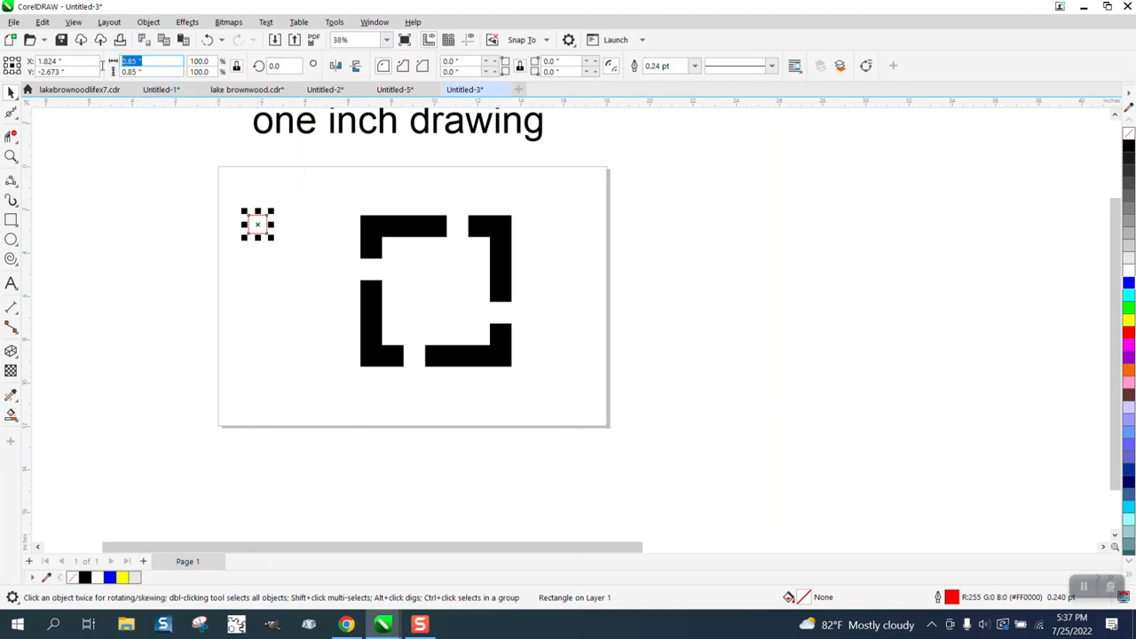
{"action": "type", "text": "1"}
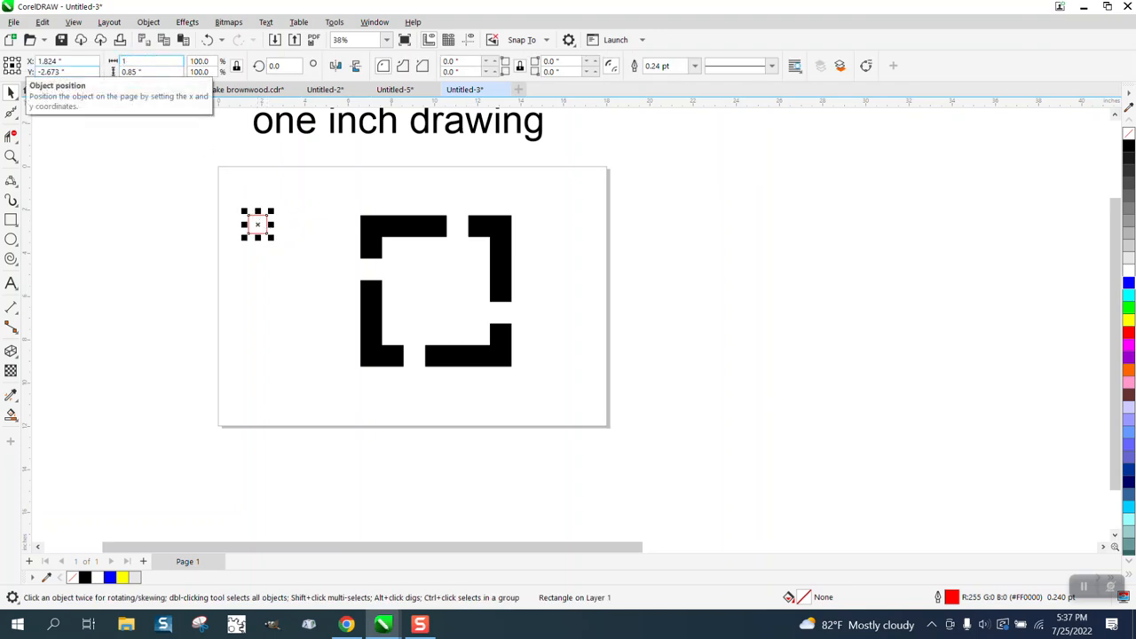
{"action": "key", "text": "Return"}
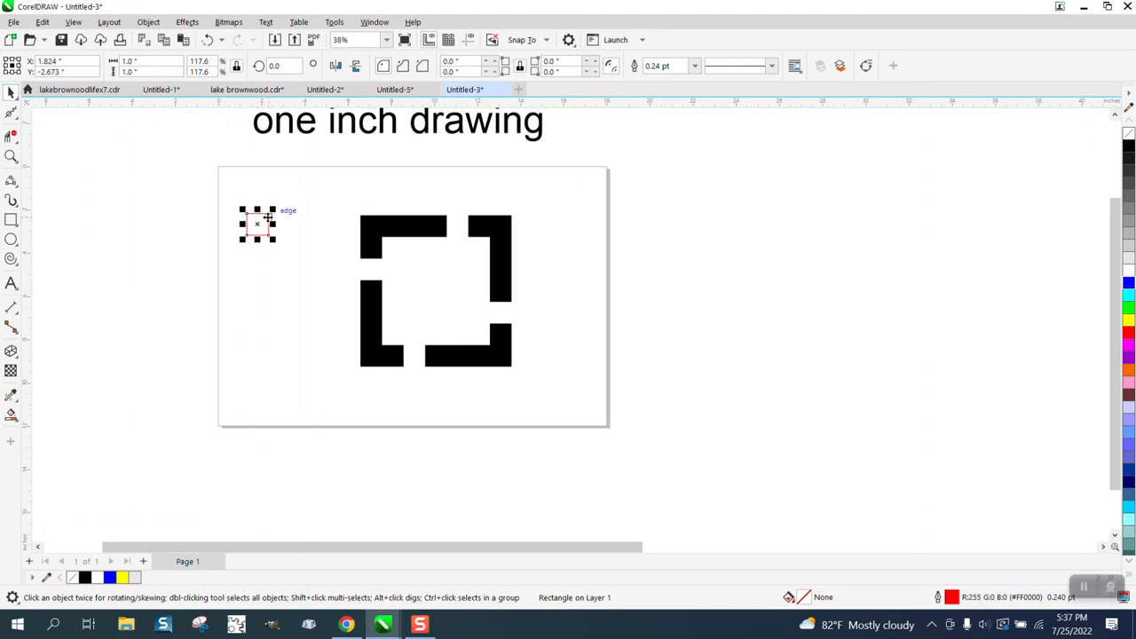
{"action": "left_click_drag", "start_coordinate": [268, 214], "coordinate": [488, 237]}
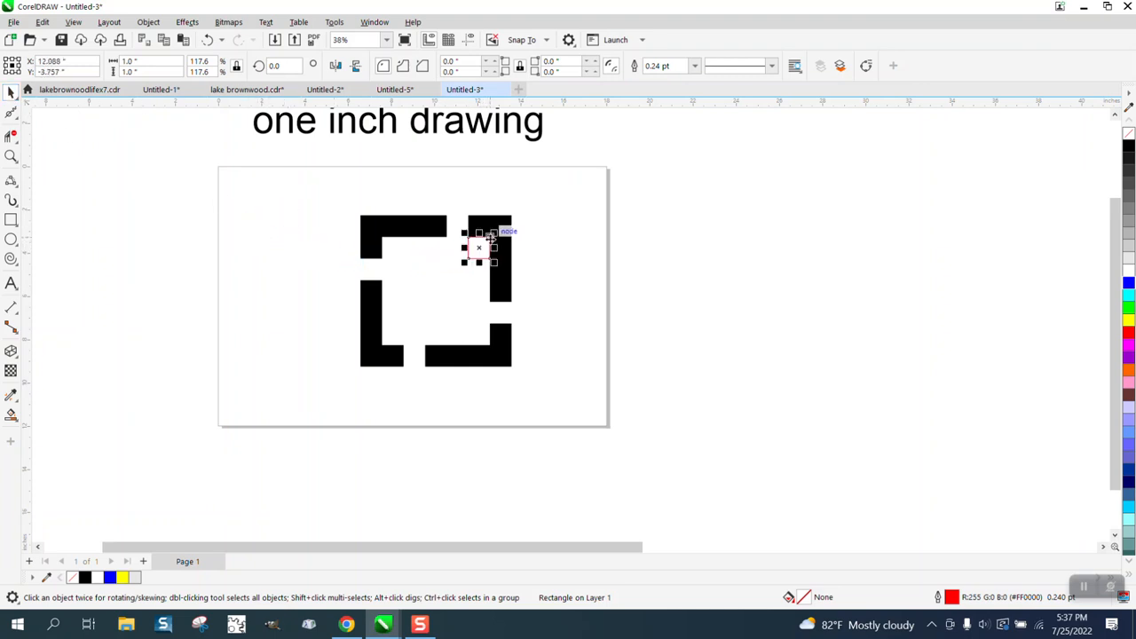
Step: Duplicate the black motif and offset the copy 4 inches right and 4 inches up around the spacer square
{"action": "left_click", "coordinate": [594, 372]}
{"action": "left_click", "coordinate": [502, 364]}
{"action": "key", "text": "KP_Add"}
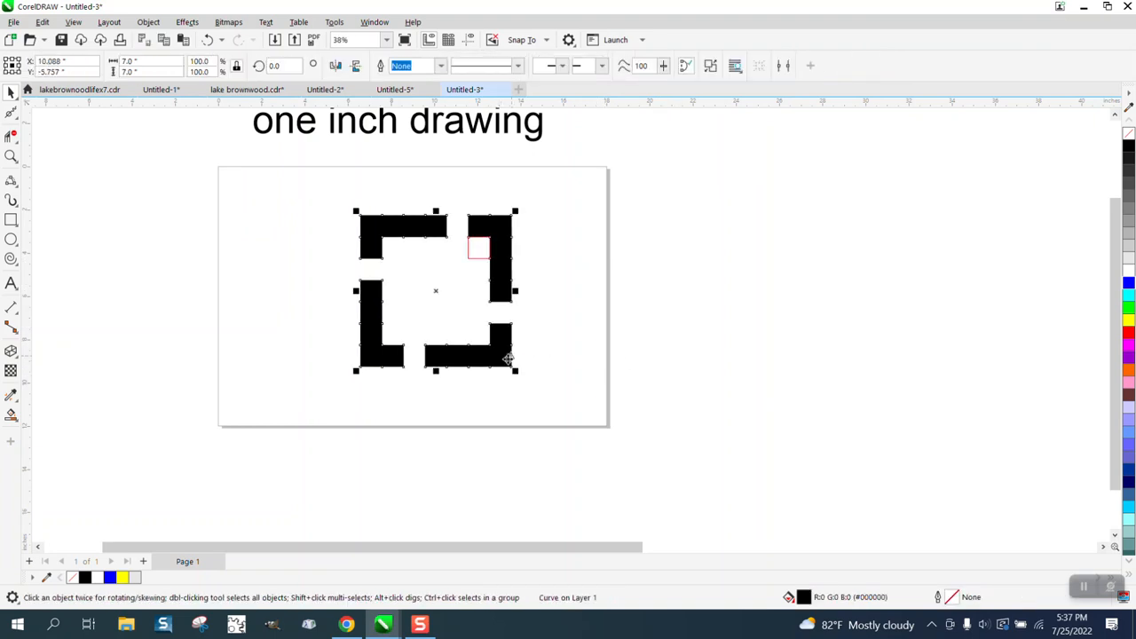
{"action": "key", "text": "Right"}
{"action": "key", "text": "Right"}
{"action": "key", "text": "Right"}
{"action": "key", "text": "Right"}
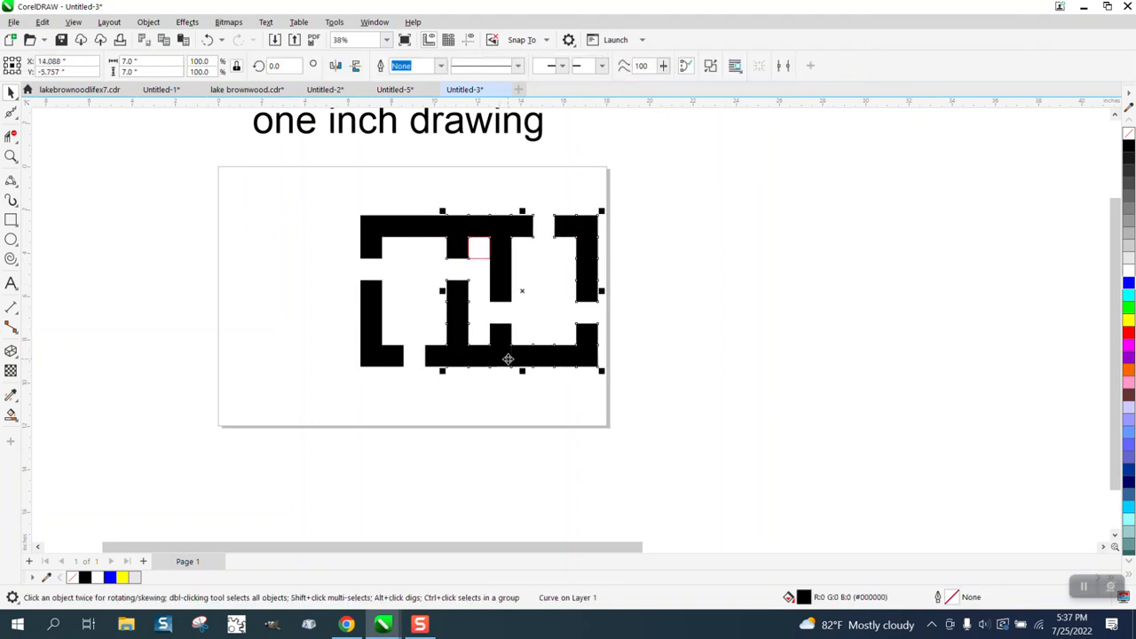
{"action": "key", "text": "Up"}
{"action": "key", "text": "Up"}
{"action": "key", "text": "Up"}
{"action": "key", "text": "Up"}
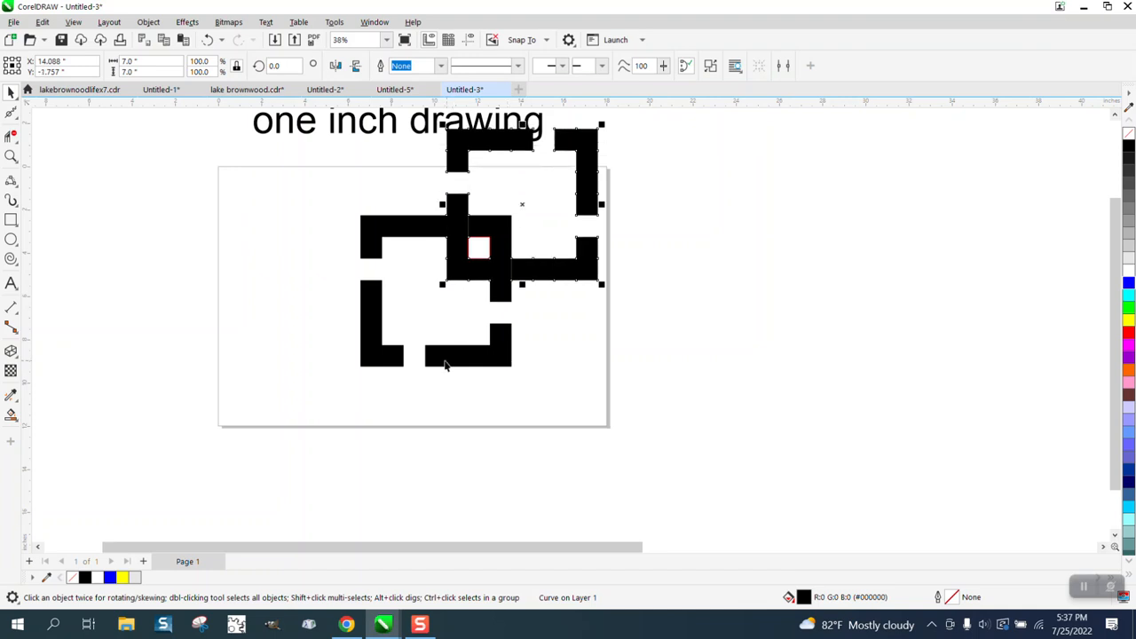
Step: Delete the 1-inch spacer square and fill the upper-right duplicate motif with blue
{"action": "left_click_drag", "start_coordinate": [670, 228], "coordinate": [461, 280]}
{"action": "key", "text": "Delete"}
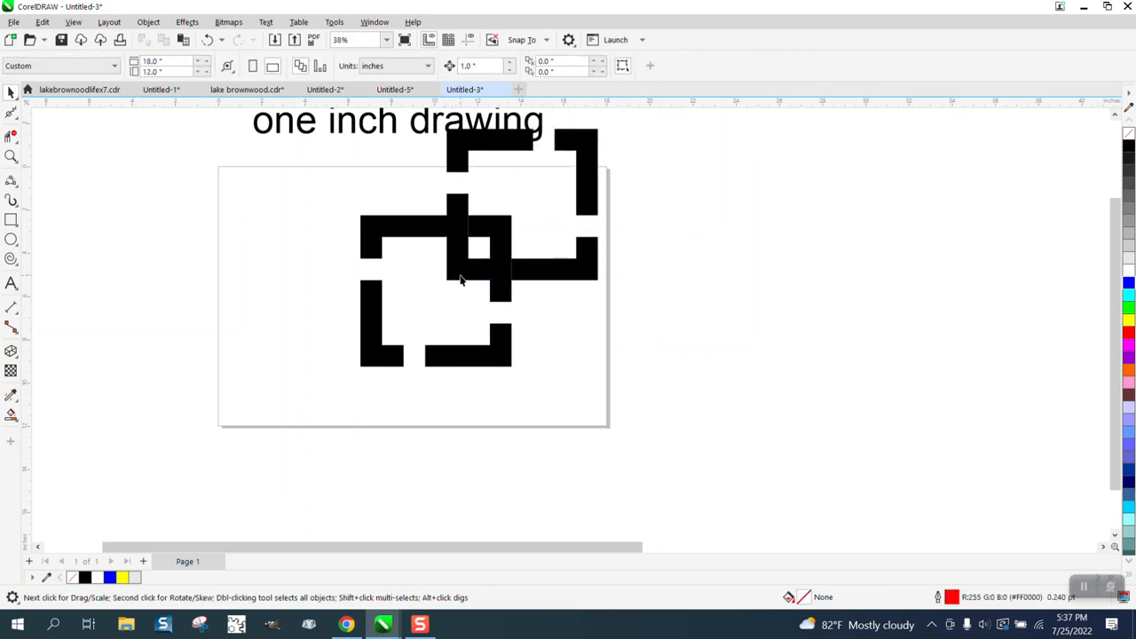
{"action": "left_click", "coordinate": [588, 197]}
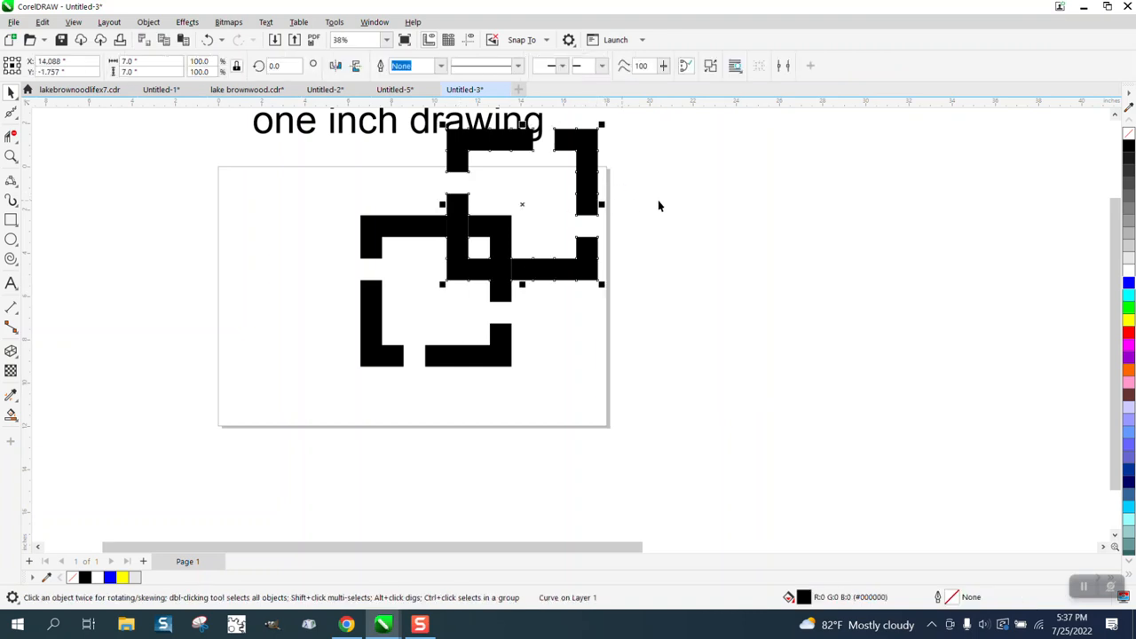
{"action": "left_click", "coordinate": [1128, 282]}
{"action": "scroll", "coordinate": [737, 391], "scroll_direction": "down", "scroll_amount": 1}
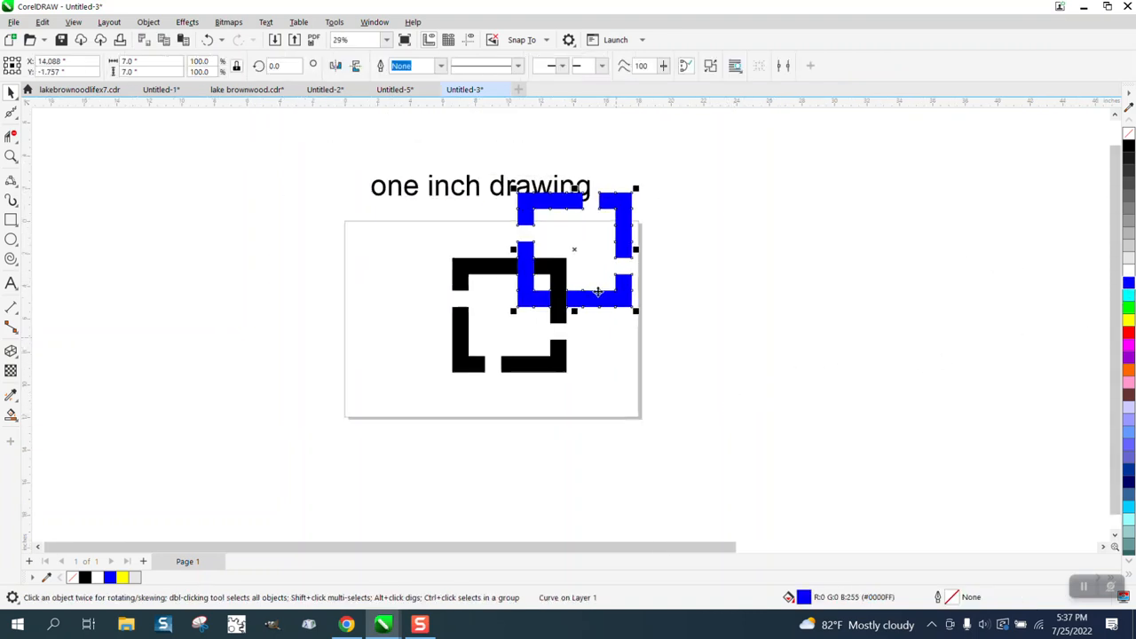
Step: Duplicate the interlocked black and blue motifs together and move the copies 8 inches to the right
{"action": "mouse_move", "coordinate": [491, 192]}
{"action": "left_mouse_down"}
{"action": "mouse_move", "coordinate": [468, 150]}
{"action": "mouse_move", "coordinate": [421, 253]}
{"action": "mouse_move", "coordinate": [767, 419]}
{"action": "mouse_move", "coordinate": [784, 443]}
{"action": "left_mouse_up"}
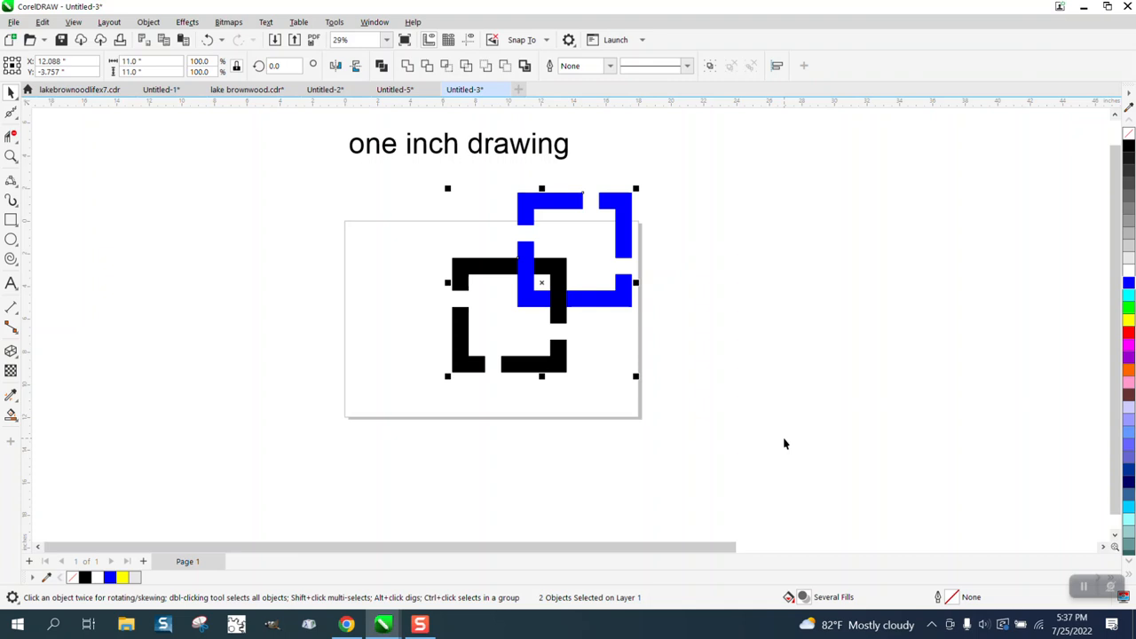
{"action": "key", "text": "plus"}
{"action": "key", "text": "Right"}
{"action": "key", "text": "Right"}
{"action": "key", "text": "Right"}
{"action": "key", "text": "Right"}
{"action": "key", "text": "Right"}
{"action": "key", "text": "Right"}
{"action": "key", "text": "Right"}
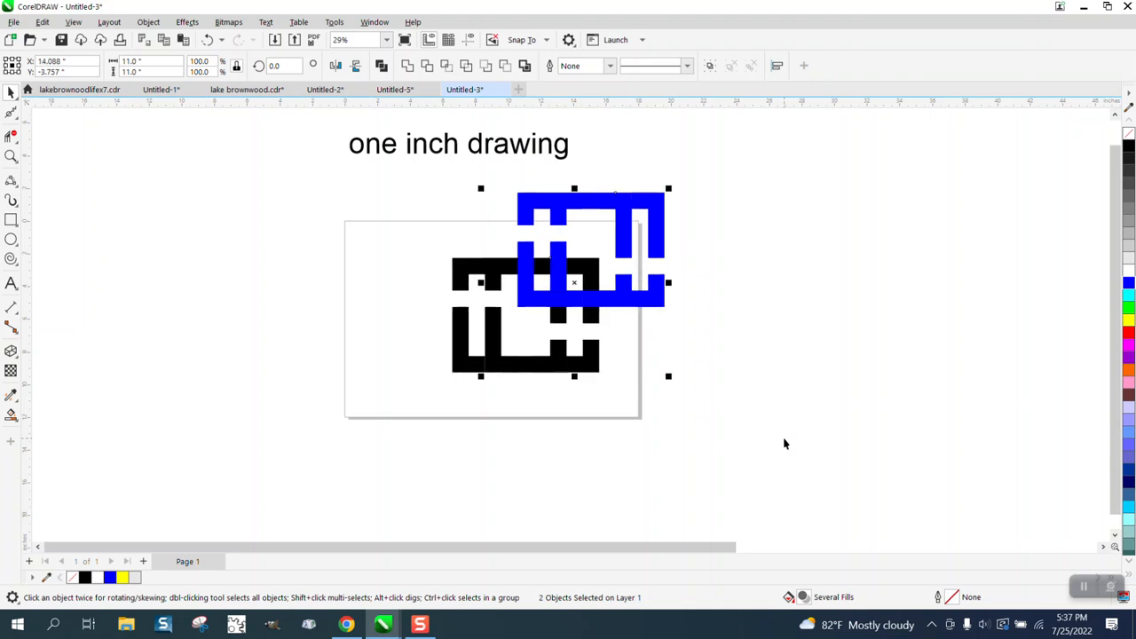
{"action": "key", "text": "Right"}
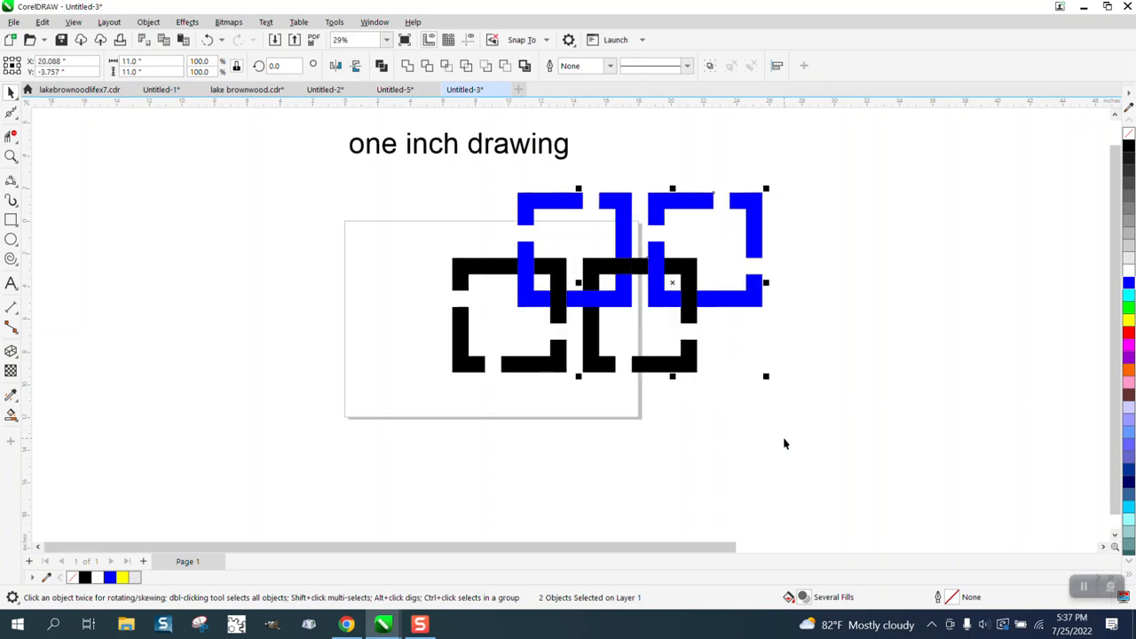
Step: Duplicate all four interlocked black and blue motifs together and move the copies 16 inches to the right
{"action": "scroll", "coordinate": [589, 365], "scroll_direction": "down", "scroll_amount": 1}
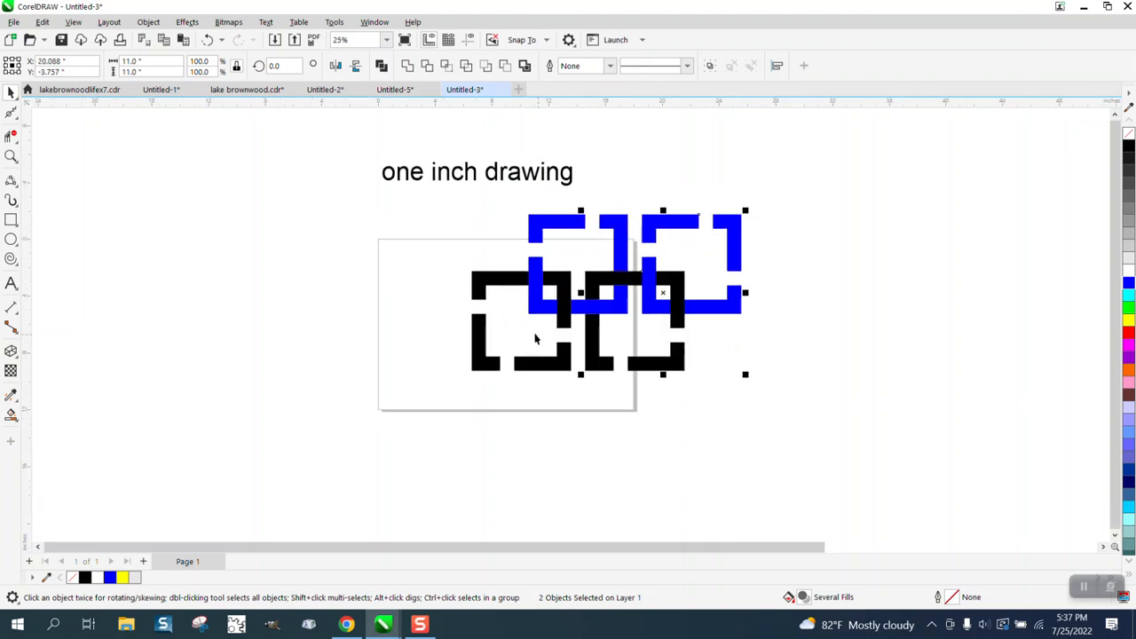
{"action": "left_click_drag", "start_coordinate": [456, 214], "coordinate": [846, 437]}
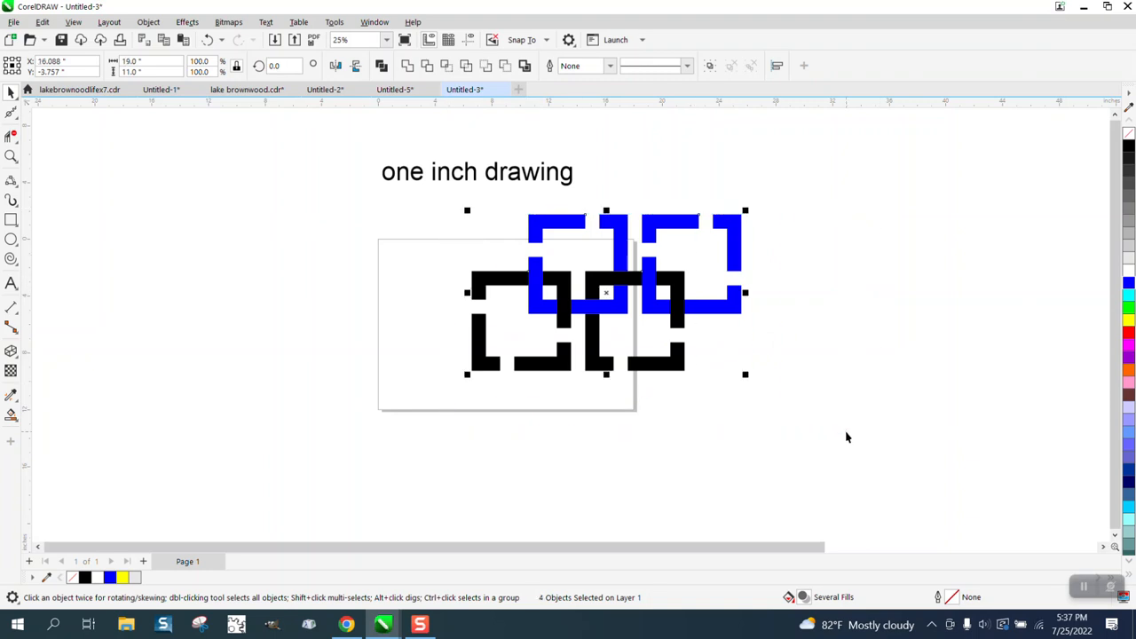
{"action": "key", "text": "ctrl+d"}
{"action": "key", "text": "ctrl+d"}
{"action": "key", "text": "ctrl+d"}
{"action": "key", "text": "ctrl+d"}
{"action": "key", "text": "ctrl+d"}
{"action": "key", "text": "ctrl+d"}
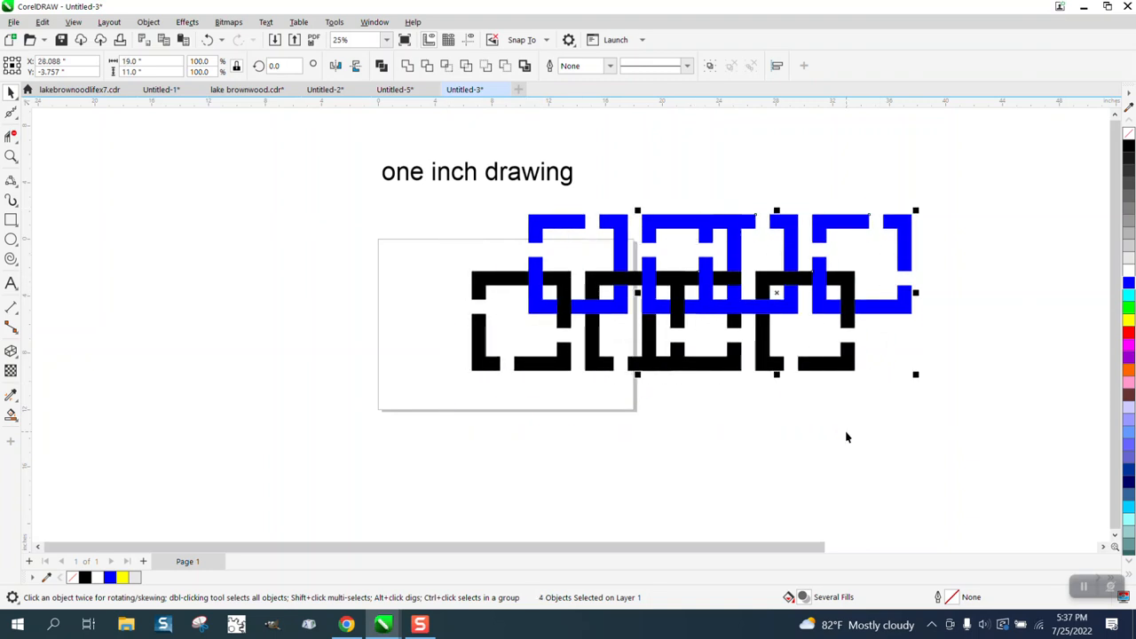
{"action": "key", "text": "ctrl+d"}
{"action": "key", "text": "ctrl+d"}
{"action": "key", "text": "ctrl+d"}
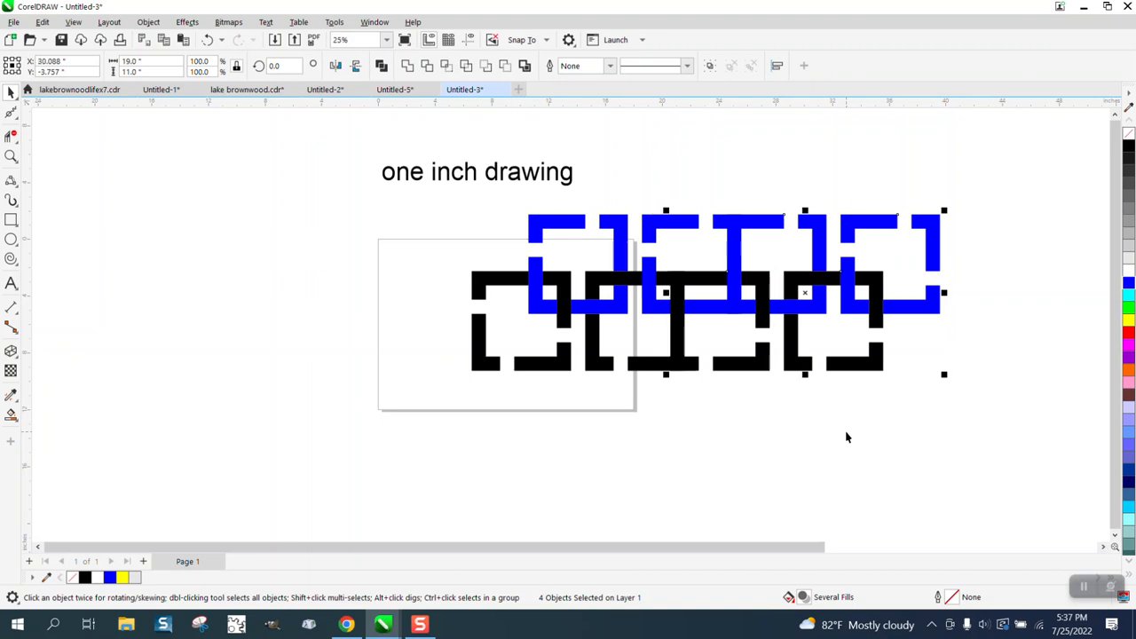
{"action": "key", "text": "ctrl+d"}
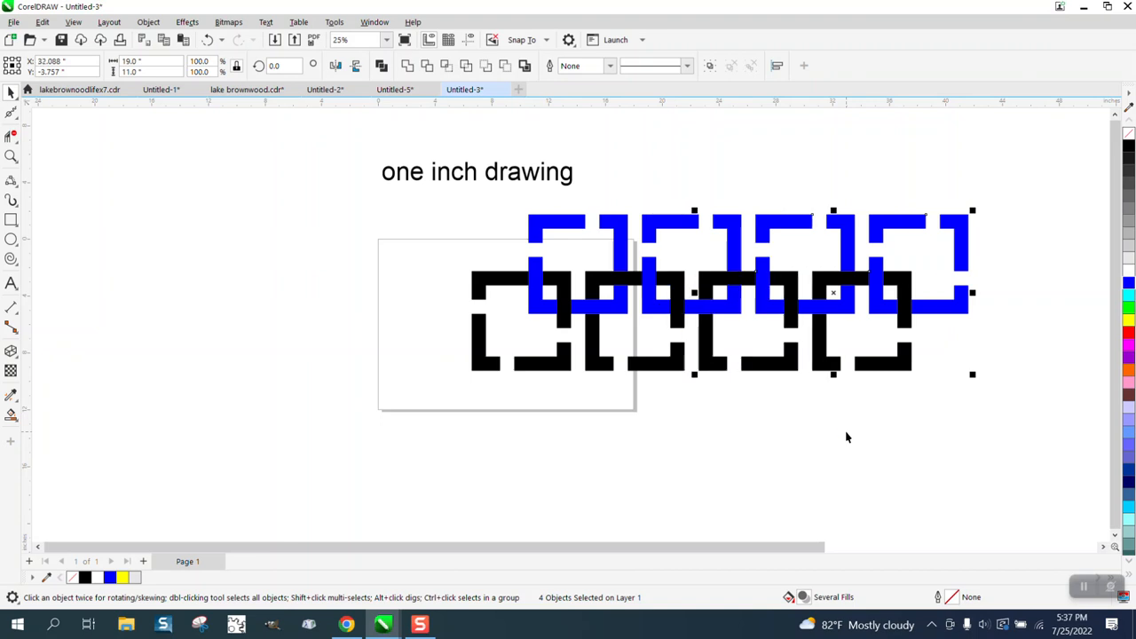
Step: Duplicate the full row of eight black and blue motifs and move the copies 32 inches to the left
{"action": "scroll", "coordinate": [764, 410], "scroll_direction": "down", "scroll_amount": 1}
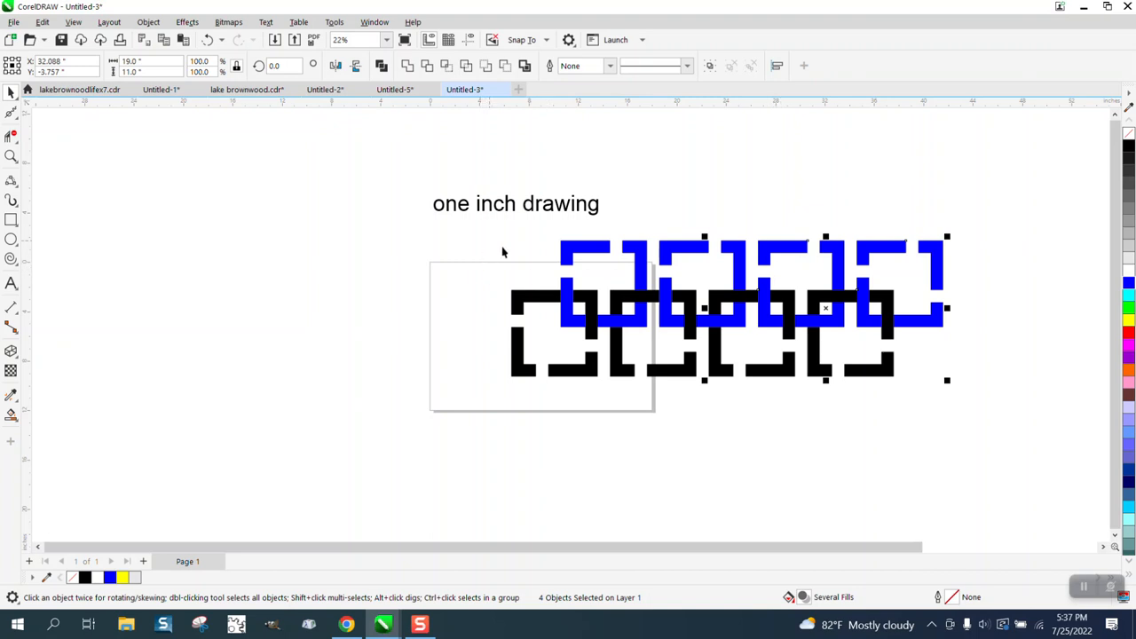
{"action": "left_click_drag", "start_coordinate": [976, 230], "coordinate": [448, 427]}
{"action": "key", "text": "plus"}
{"action": "key", "text": "Left"}
{"action": "key", "text": "Left"}
{"action": "key", "text": "Left"}
{"action": "key", "text": "Left"}
{"action": "key", "text": "Left"}
{"action": "key", "text": "Left"}
{"action": "key", "text": "Left"}
{"action": "key", "text": "Left"}
{"action": "key", "text": "Left"}
{"action": "key", "text": "Left"}
{"action": "key", "text": "Left"}
{"action": "key", "text": "Left"}
{"action": "key", "text": "Left"}
{"action": "key", "text": "Left"}
{"action": "key", "text": "Left"}
{"action": "key", "text": "Left"}
{"action": "key", "text": "Left"}
{"action": "key", "text": "Left"}
{"action": "key", "text": "Left"}
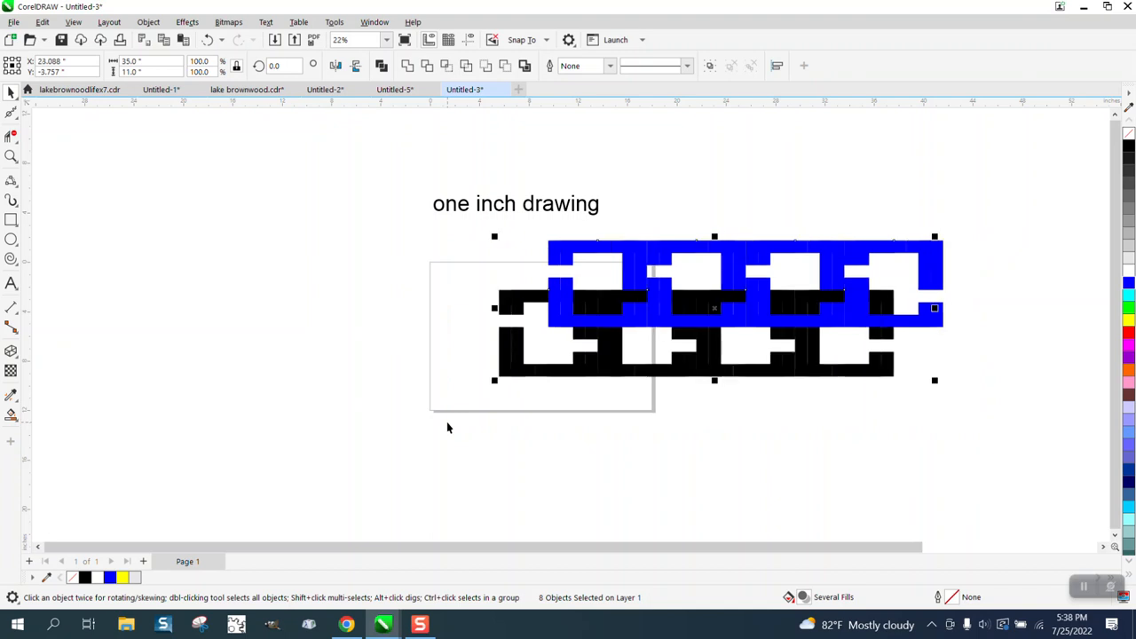
{"action": "key", "text": "Left"}
{"action": "key", "text": "Left"}
{"action": "key", "text": "Left"}
{"action": "key", "text": "Left"}
{"action": "key", "text": "Left"}
{"action": "key", "text": "Left"}
{"action": "key", "text": "Left"}
{"action": "key", "text": "Left"}
{"action": "key", "text": "Left"}
{"action": "key", "text": "Left"}
{"action": "key", "text": "Left"}
{"action": "key", "text": "Left"}
{"action": "key", "text": "Left"}
{"action": "key", "text": "Left"}
{"action": "key", "text": "Left"}
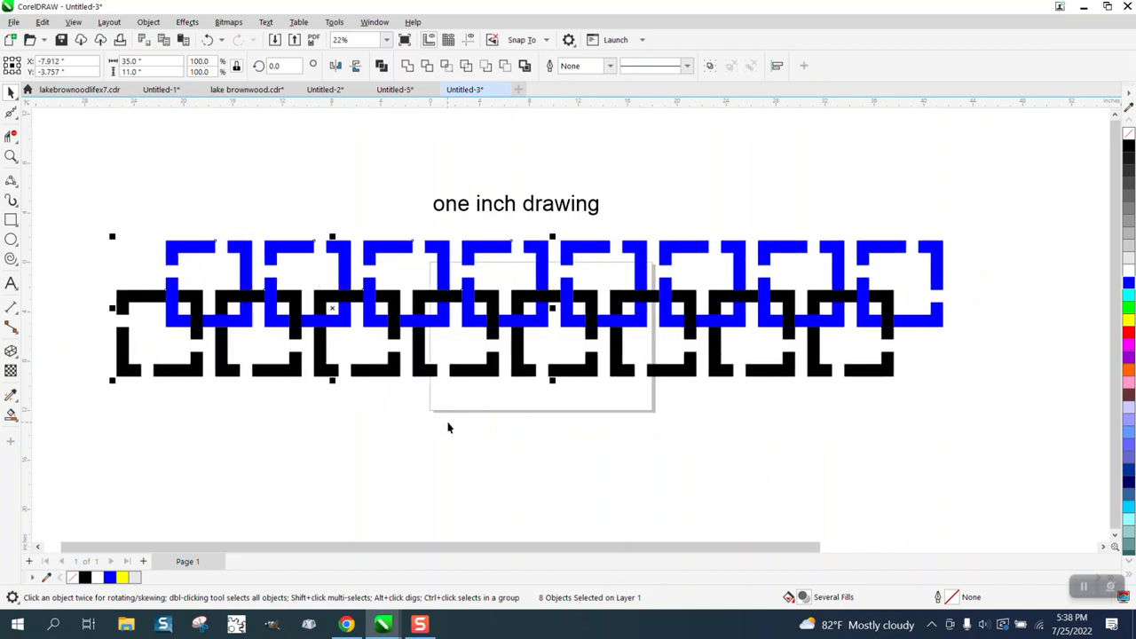
Step: Duplicate the complete sixteen-motif double row and move the copy 8 inches down to interlock with the original
{"action": "scroll", "coordinate": [439, 395], "scroll_direction": "down", "scroll_amount": 1}
{"action": "scroll", "coordinate": [547, 398], "scroll_direction": "down", "scroll_amount": 1}
{"action": "scroll", "coordinate": [551, 400], "scroll_direction": "down", "scroll_amount": 1}
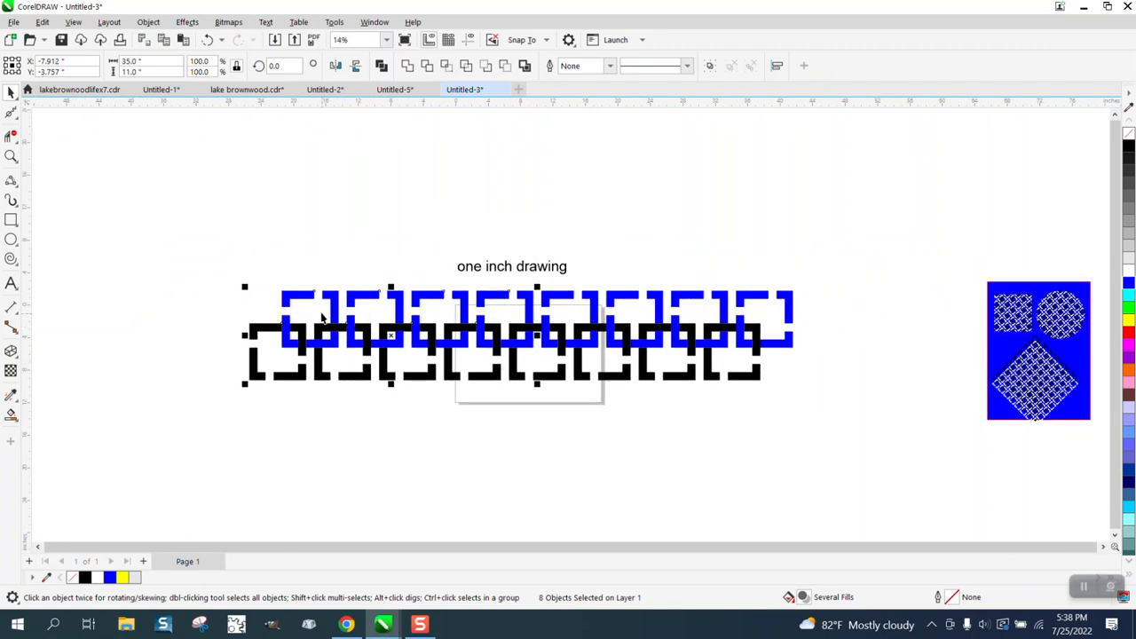
{"action": "mouse_move", "coordinate": [238, 285]}
{"action": "left_mouse_down"}
{"action": "mouse_move", "coordinate": [614, 400]}
{"action": "mouse_move", "coordinate": [875, 405]}
{"action": "left_mouse_up"}
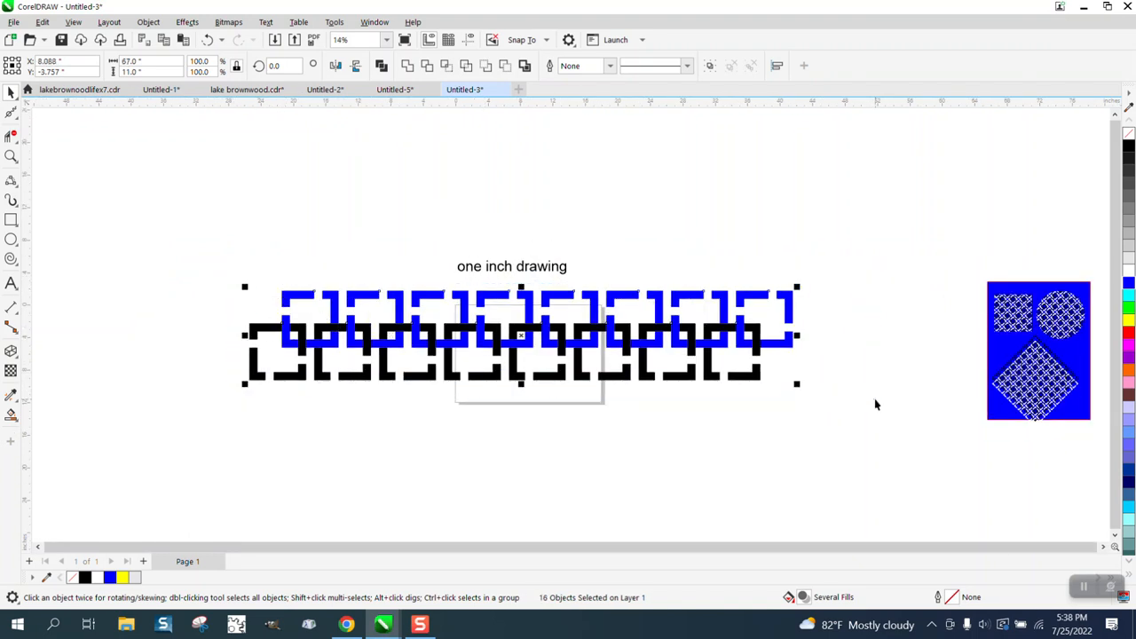
{"action": "key", "text": "ctrl+c"}
{"action": "key", "text": "ctrl+v"}
{"action": "key", "text": "Down"}
{"action": "key", "text": "Down"}
{"action": "key", "text": "Down"}
{"action": "key", "text": "Down"}
{"action": "key", "text": "Down"}
{"action": "key", "text": "Down"}
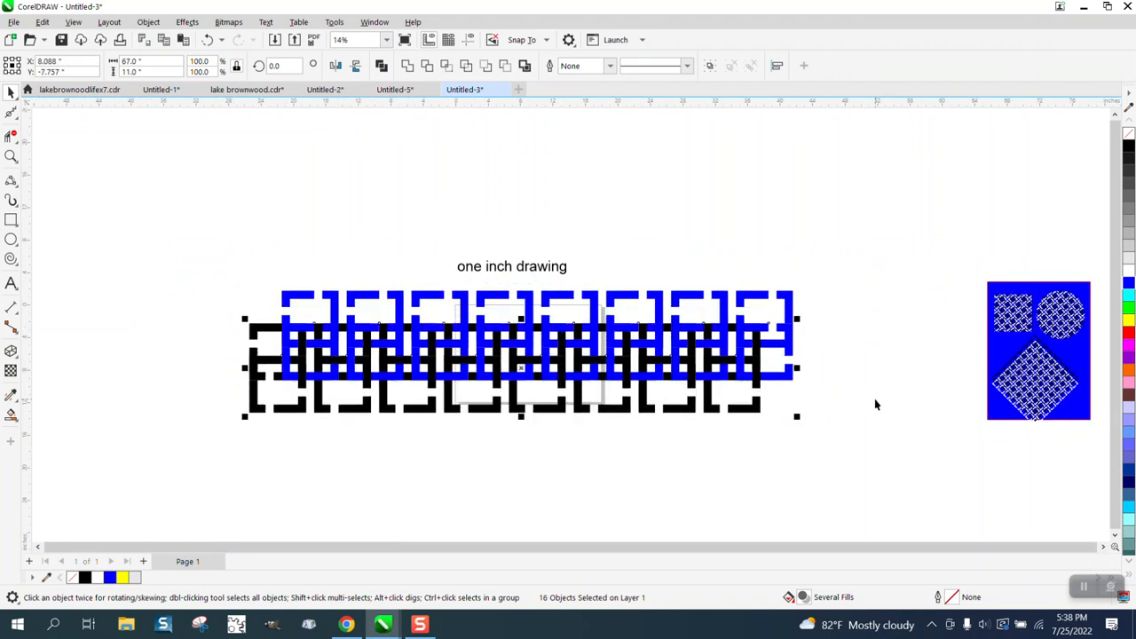
{"action": "key", "text": "Down"}
{"action": "key", "text": "Down"}
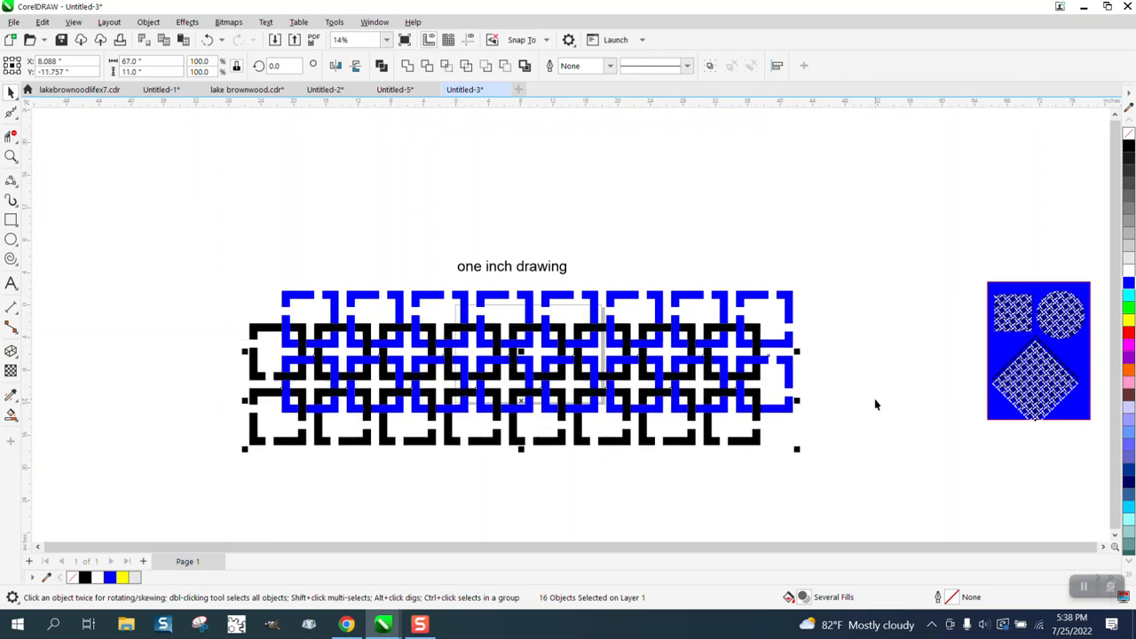
Step: Duplicate both interlocked double rows together and move the copies 16 inches down
{"action": "scroll", "coordinate": [848, 369], "scroll_direction": "down", "scroll_amount": 1}
{"action": "left_click_drag", "start_coordinate": [382, 304], "coordinate": [867, 462]}
{"action": "key", "text": "ctrl+c"}
{"action": "key", "text": "ctrl+v"}
{"action": "key", "text": "Down"}
{"action": "key", "text": "Down"}
{"action": "key", "text": "Down"}
{"action": "key", "text": "Down"}
{"action": "key", "text": "Down"}
{"action": "key", "text": "Down"}
{"action": "key", "text": "Down"}
{"action": "key", "text": "Down"}
{"action": "key", "text": "Down"}
{"action": "key", "text": "Down"}
{"action": "key", "text": "Down"}
{"action": "key", "text": "Down"}
{"action": "key", "text": "Down"}
{"action": "key", "text": "Down"}
{"action": "key", "text": "Down"}
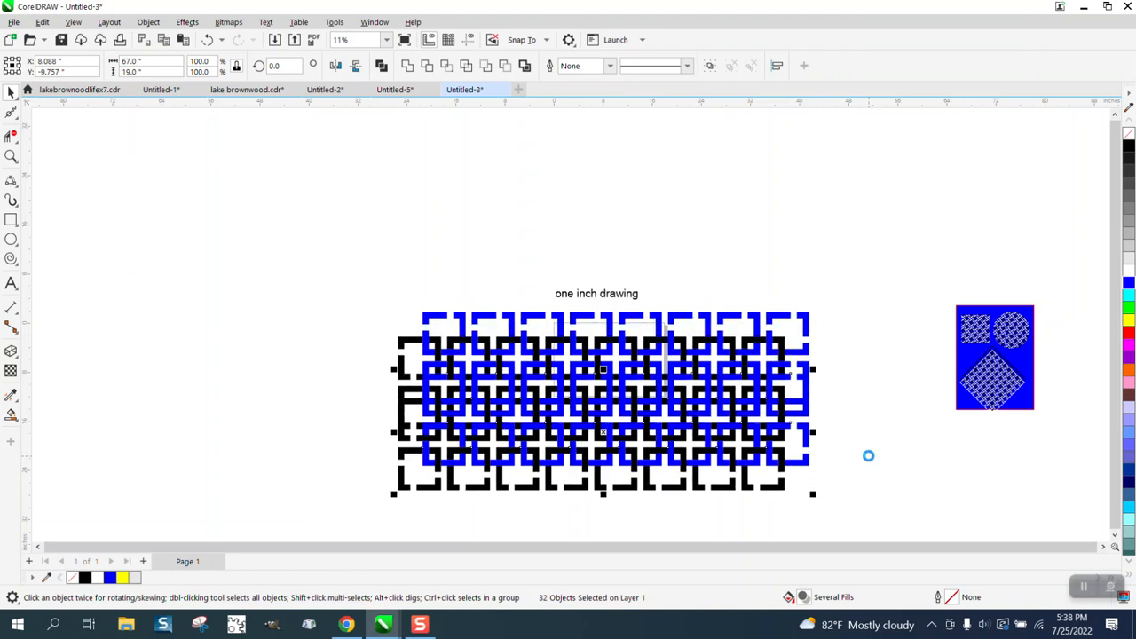
{"action": "key", "text": "Down"}
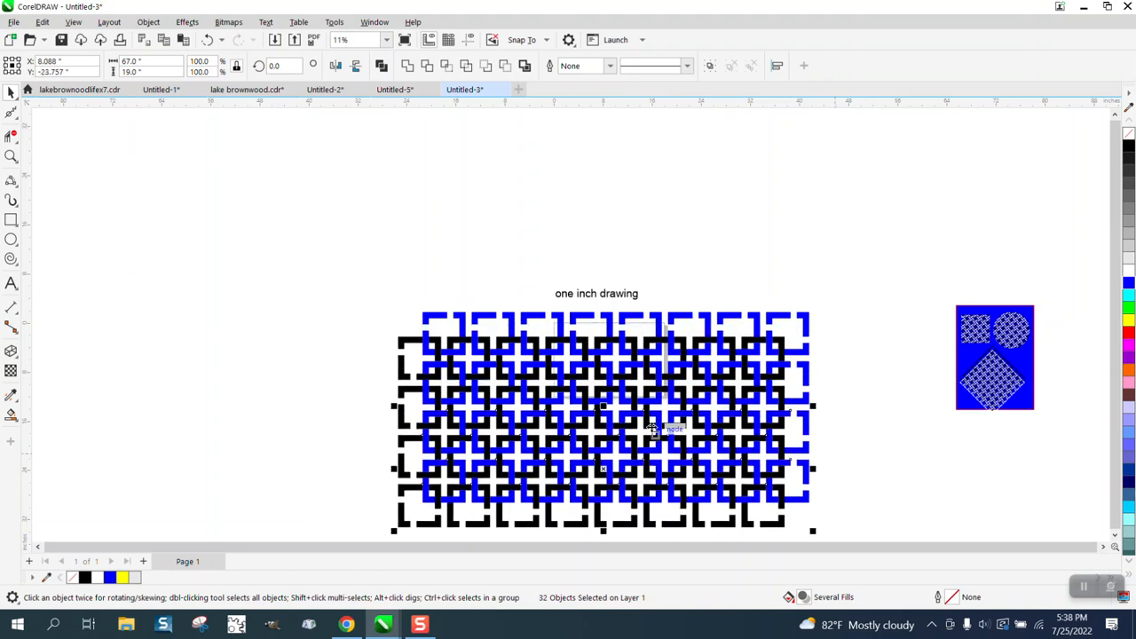
Step: Duplicate the whole lattice 32 inches upward and place the "one inch drawing" text clear above it
{"action": "scroll", "coordinate": [590, 373], "scroll_direction": "down", "scroll_amount": 1}
{"action": "left_click_drag", "start_coordinate": [598, 316], "coordinate": [533, 170]}
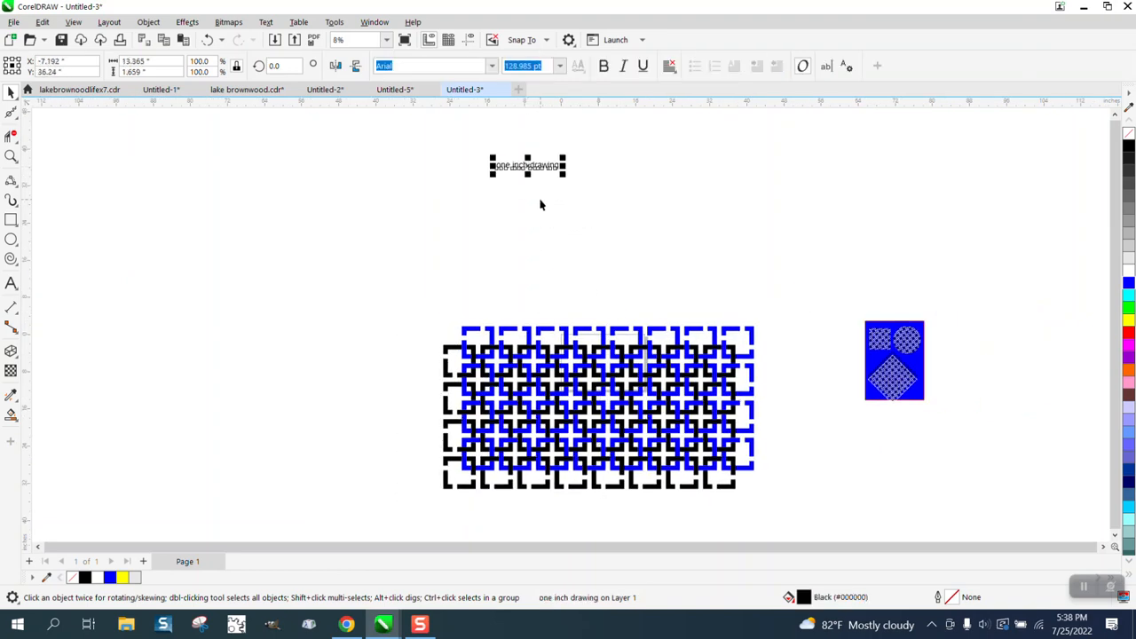
{"action": "left_click_drag", "start_coordinate": [418, 314], "coordinate": [816, 520]}
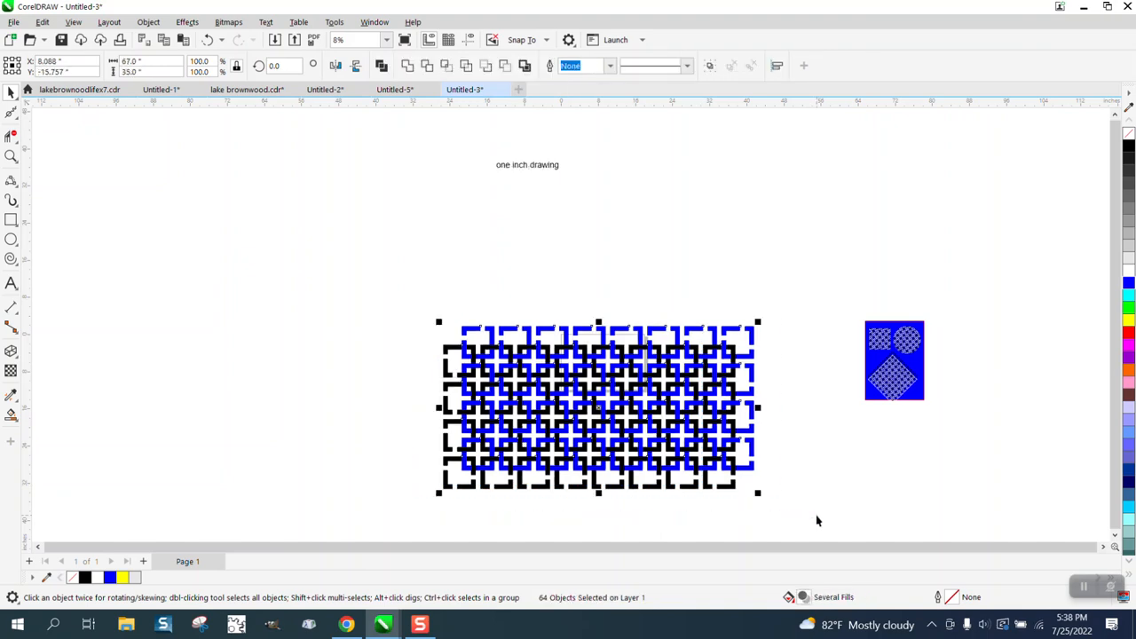
{"action": "key", "text": "Up"}
{"action": "key", "text": "Up"}
{"action": "key", "text": "Up"}
{"action": "key", "text": "Up"}
{"action": "key", "text": "Up"}
{"action": "key", "text": "Up"}
{"action": "key", "text": "Up"}
{"action": "key", "text": "Up"}
{"action": "key", "text": "Up"}
{"action": "key", "text": "Up"}
{"action": "key", "text": "Up"}
{"action": "key", "text": "Up"}
{"action": "key", "text": "Up"}
{"action": "key", "text": "Up"}
{"action": "key", "text": "Up"}
{"action": "key", "text": "Up"}
{"action": "key", "text": "Up"}
{"action": "key", "text": "Up"}
{"action": "key", "text": "Up"}
{"action": "key", "text": "Up"}
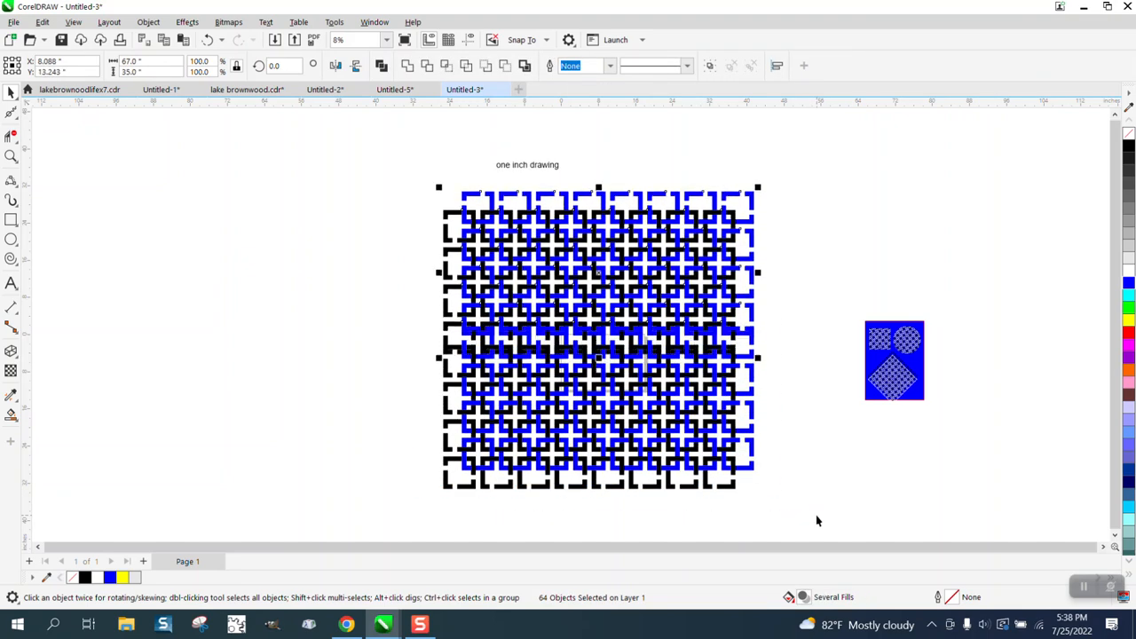
{"action": "key", "text": "Up"}
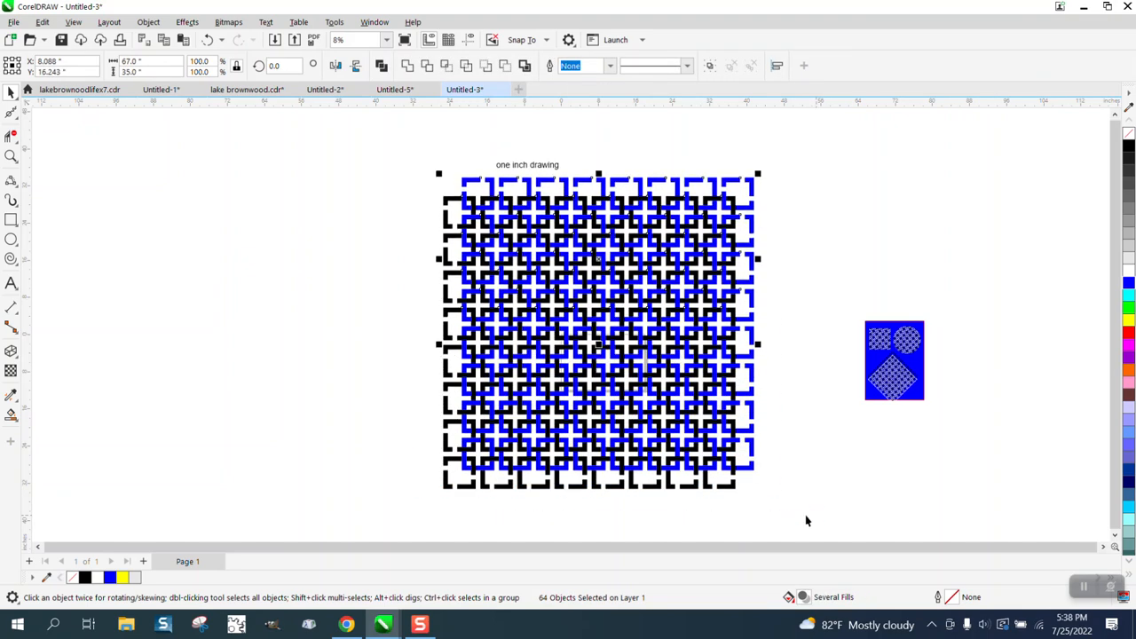
{"action": "scroll", "coordinate": [680, 480], "scroll_direction": "down", "scroll_amount": 1}
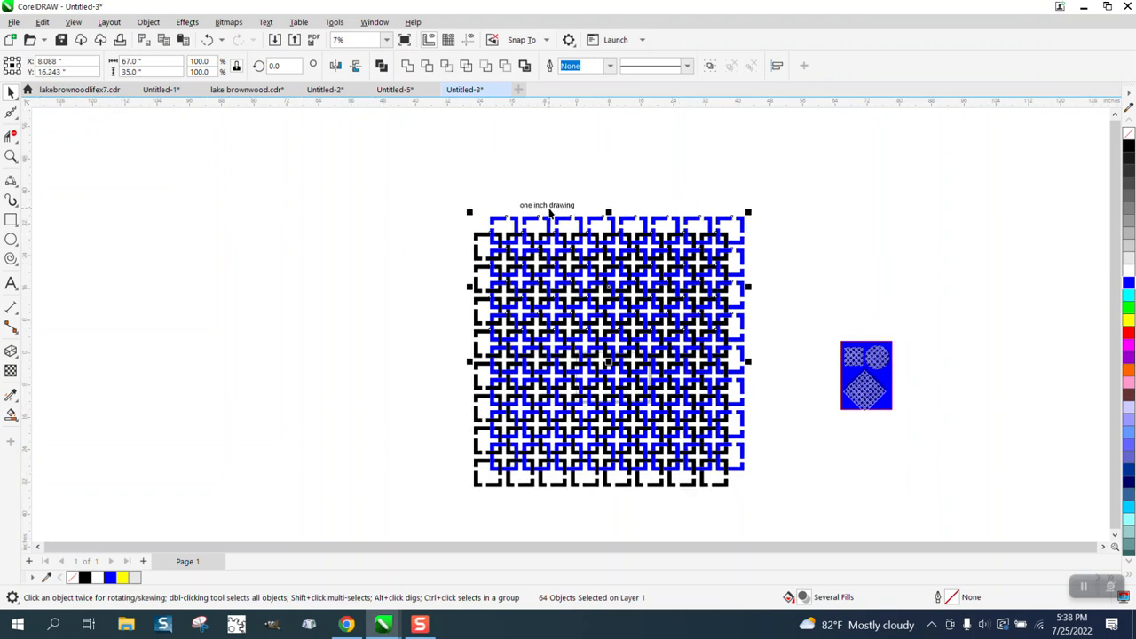
{"action": "left_click_drag", "start_coordinate": [552, 207], "coordinate": [517, 175]}
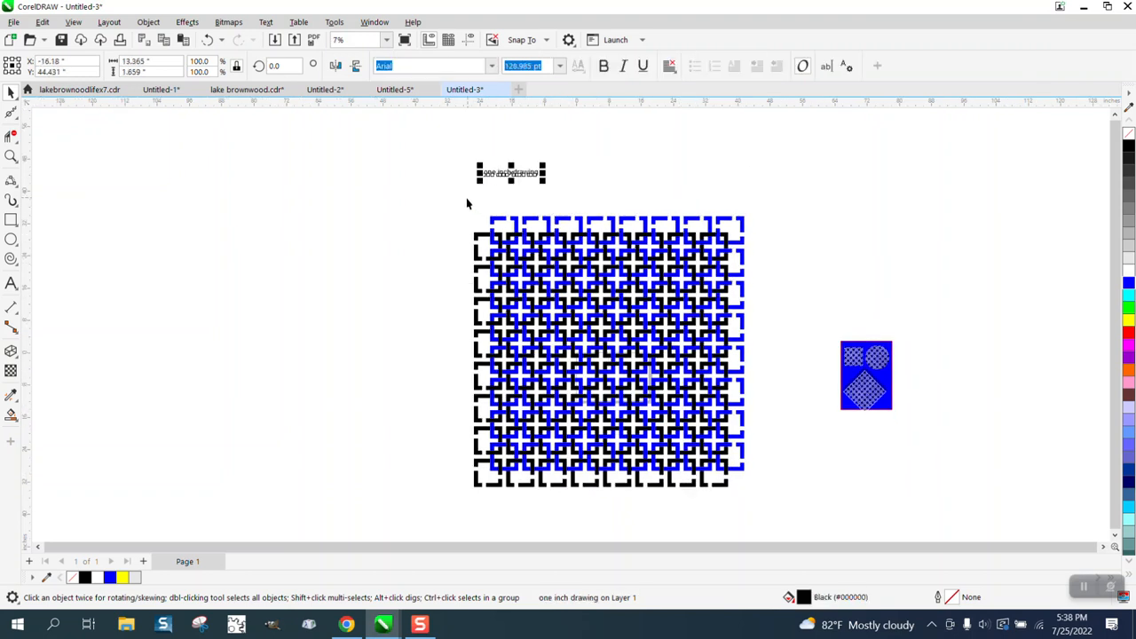
Step: Group all the lattice motifs into one object and center the group on the page
{"action": "left_click_drag", "start_coordinate": [467, 204], "coordinate": [775, 526]}
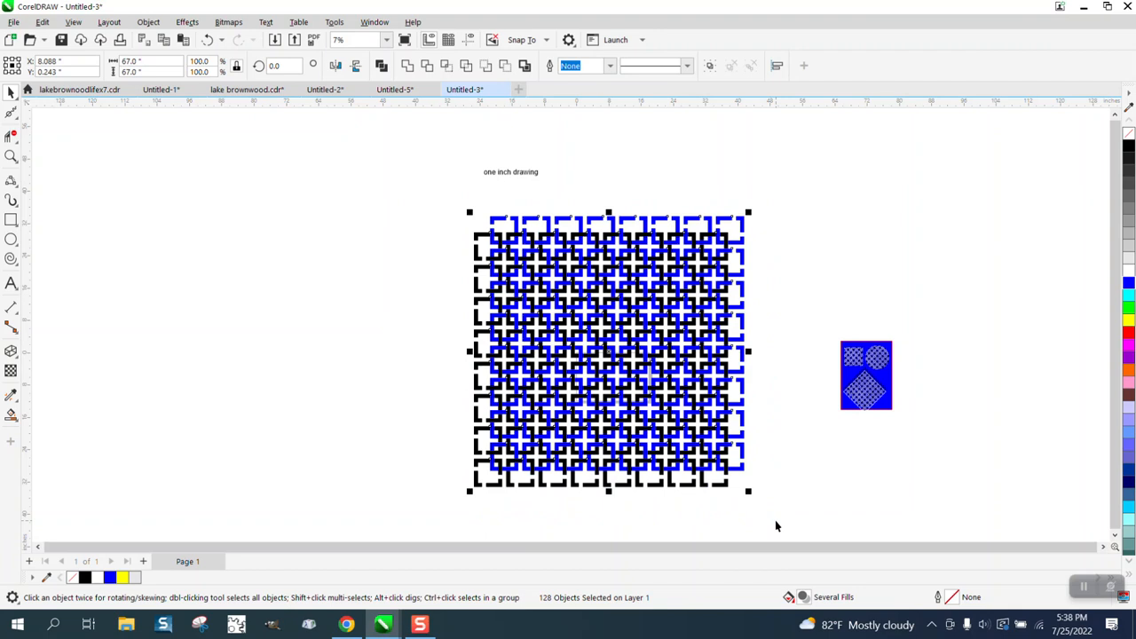
{"action": "key", "text": "ctrl+g"}
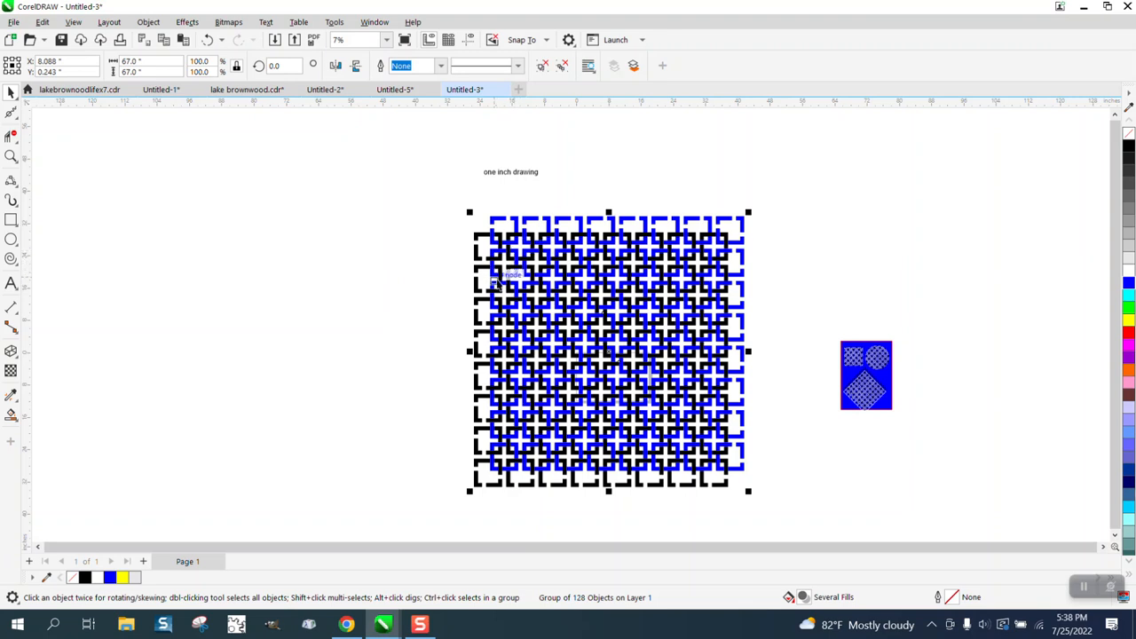
{"action": "left_click_drag", "start_coordinate": [537, 292], "coordinate": [537, 305]}
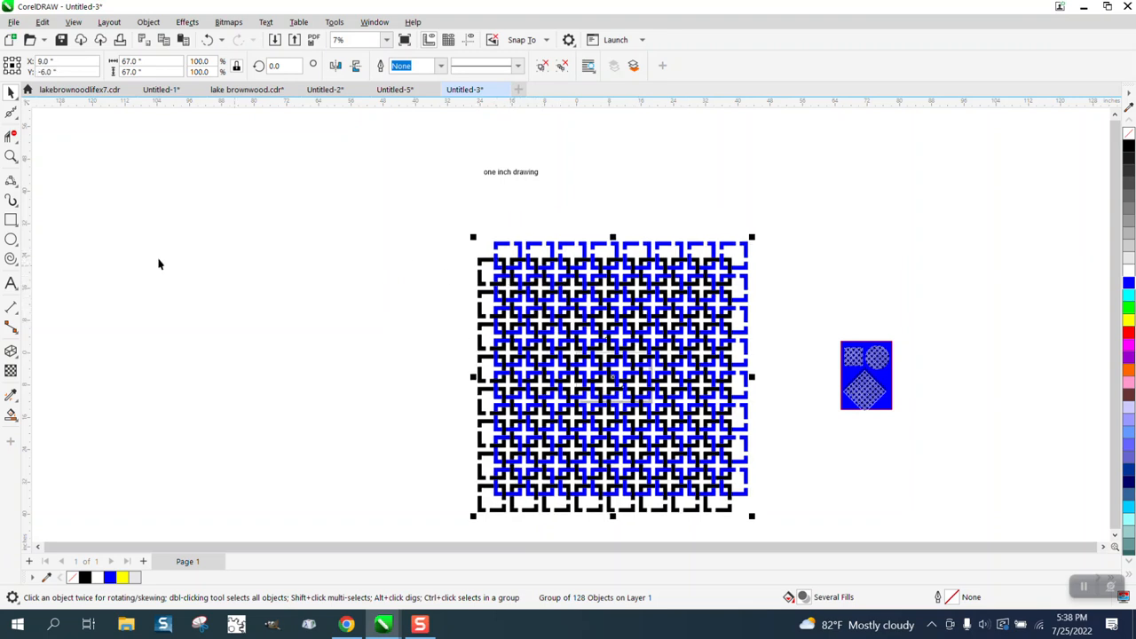
Step: Draw a square of about 52.8 inches beside the lattice and center it on the page over the pattern
{"action": "left_click", "coordinate": [11, 220]}
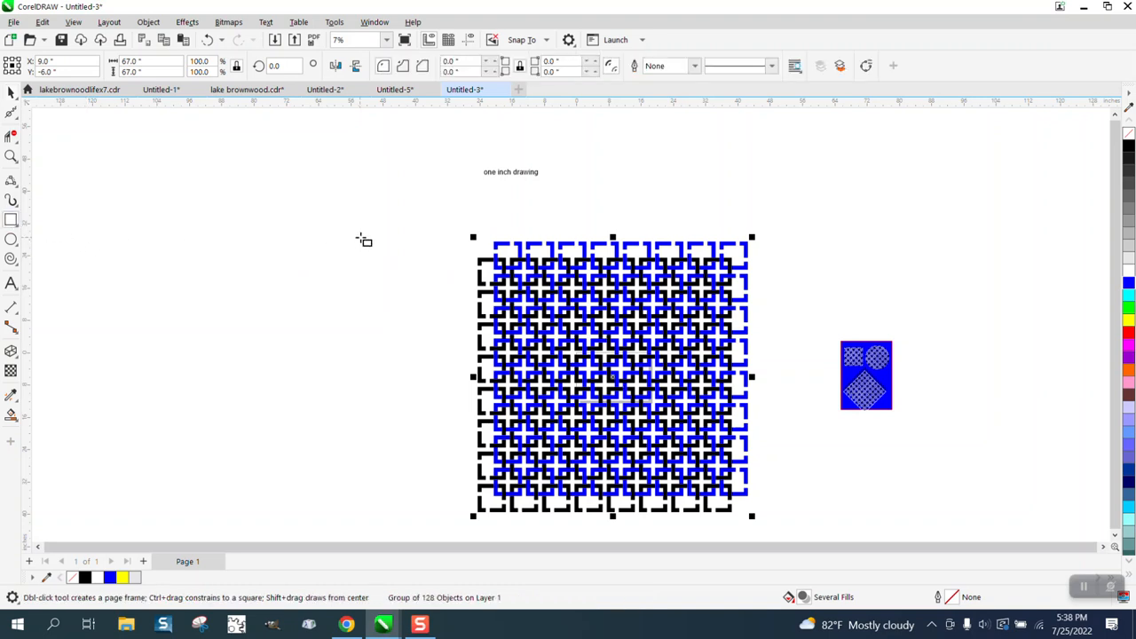
{"action": "left_click_drag", "start_coordinate": [361, 238], "coordinate": [287, 452]}
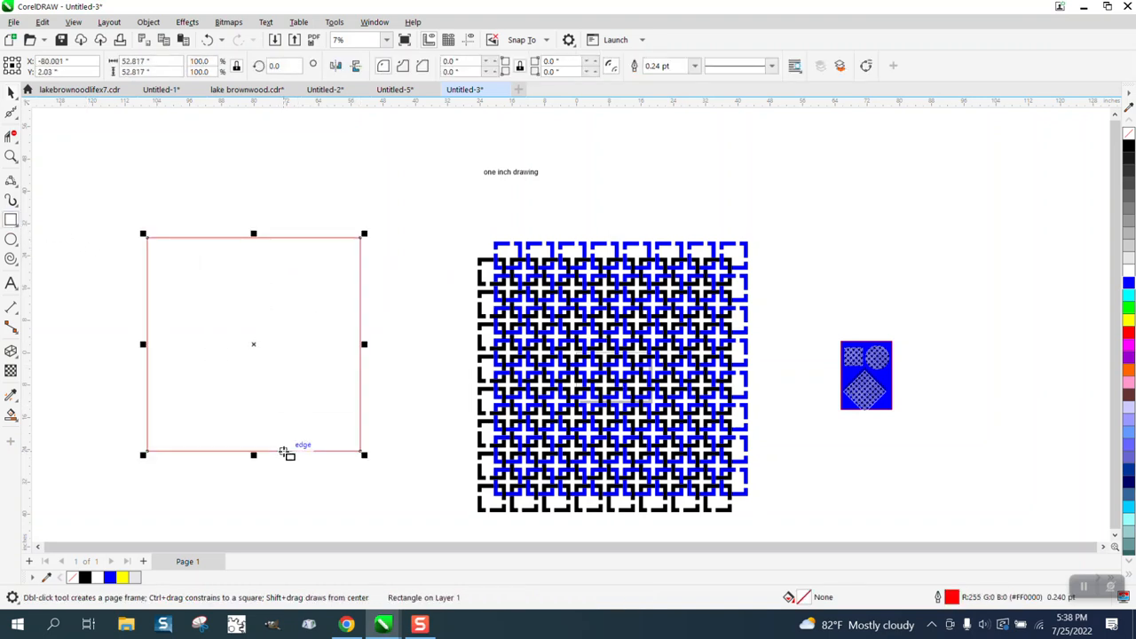
{"action": "key", "text": "p"}
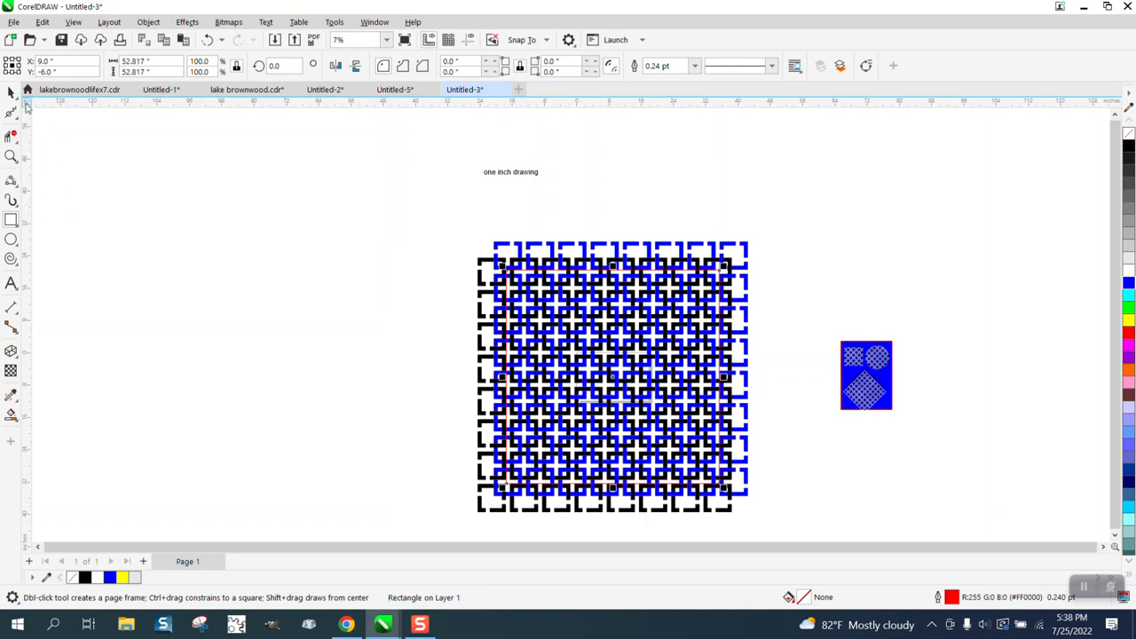
Step: Intersect the red square with the lattice group and move the cropped square pattern 74 inches to the left
{"action": "key", "text": "space"}
{"action": "left_click_drag", "start_coordinate": [418, 219], "coordinate": [790, 522]}
{"action": "left_click", "coordinate": [445, 65]}
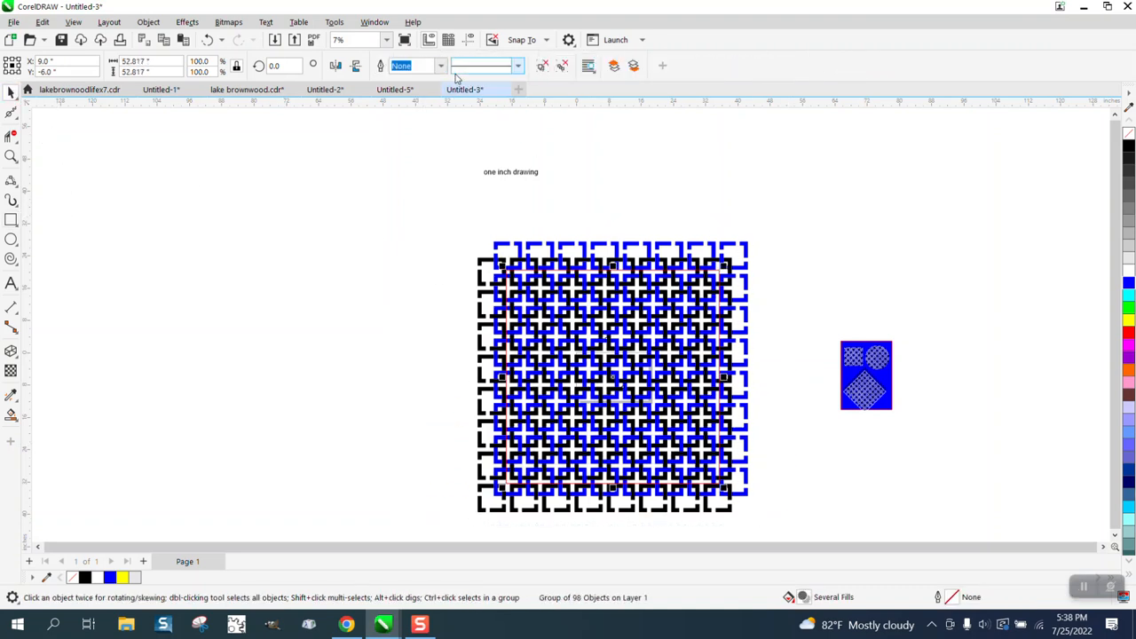
{"action": "key", "text": "Left"}
{"action": "key", "text": "Left"}
{"action": "key", "text": "Left"}
{"action": "key", "text": "Left"}
{"action": "key", "text": "Left"}
{"action": "key", "text": "Left"}
{"action": "key", "text": "Left"}
{"action": "key", "text": "Left"}
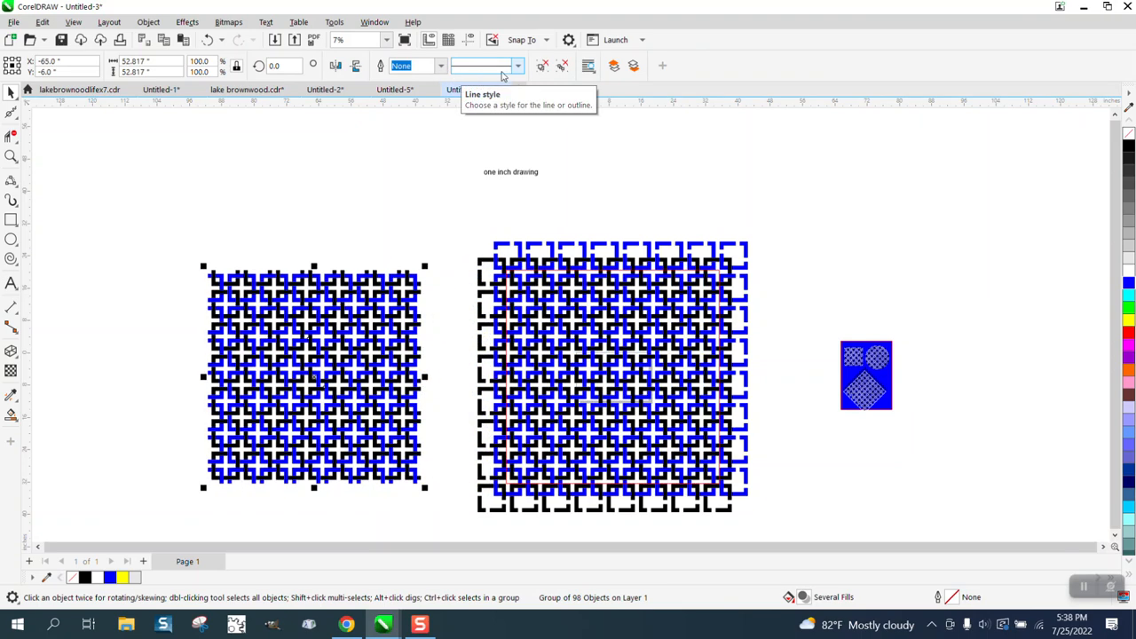
{"action": "left_click", "coordinate": [681, 275]}
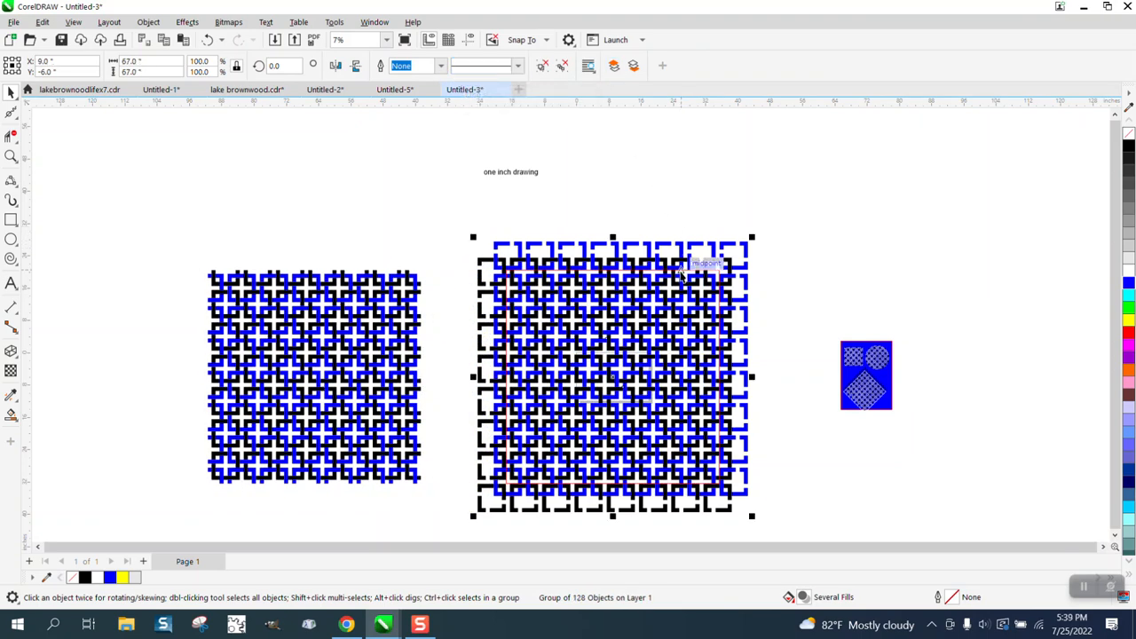
{"action": "left_click", "coordinate": [680, 272]}
{"action": "left_click_drag", "start_coordinate": [753, 235], "coordinate": [733, 268]}
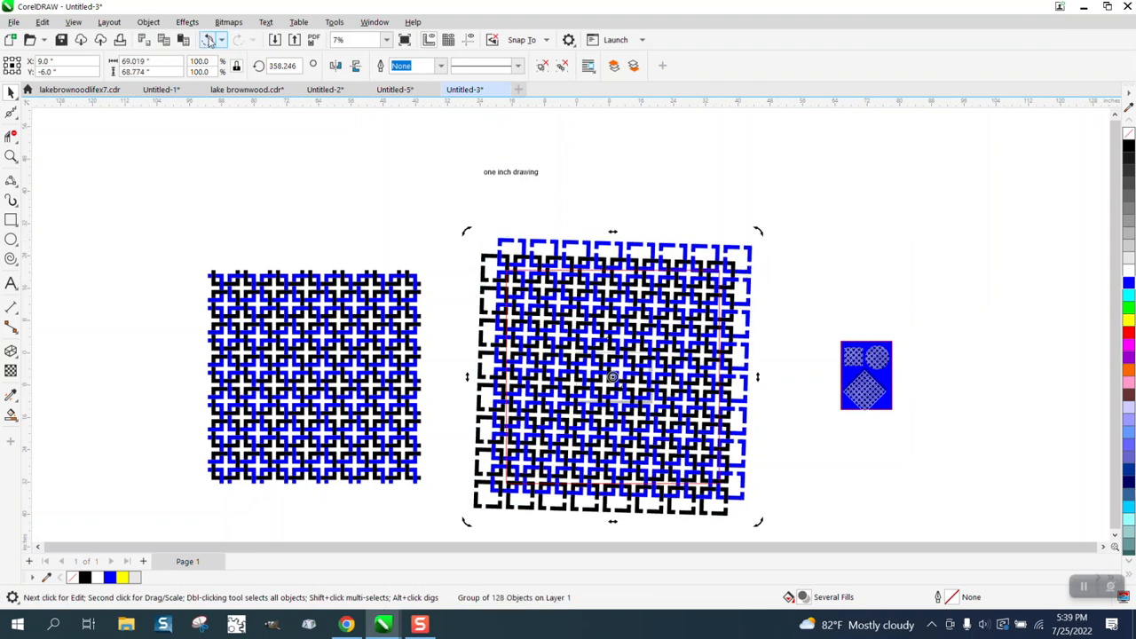
{"action": "left_click", "coordinate": [209, 40]}
{"action": "left_click", "coordinate": [711, 187]}
Step: Move the red square off the lattice to the upper right and rotate the lattice group 45 degrees
{"action": "left_click", "coordinate": [722, 281]}
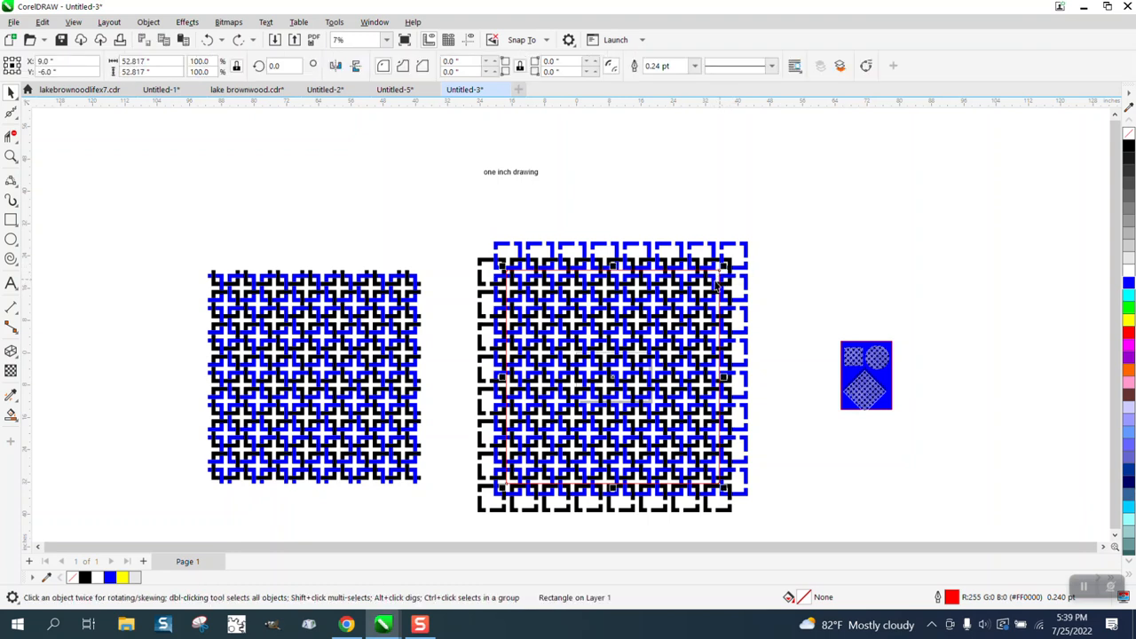
{"action": "mouse_move", "coordinate": [602, 334]}
{"action": "left_mouse_down"}
{"action": "mouse_move", "coordinate": [928, 225]}
{"action": "mouse_move", "coordinate": [914, 225]}
{"action": "left_mouse_up"}
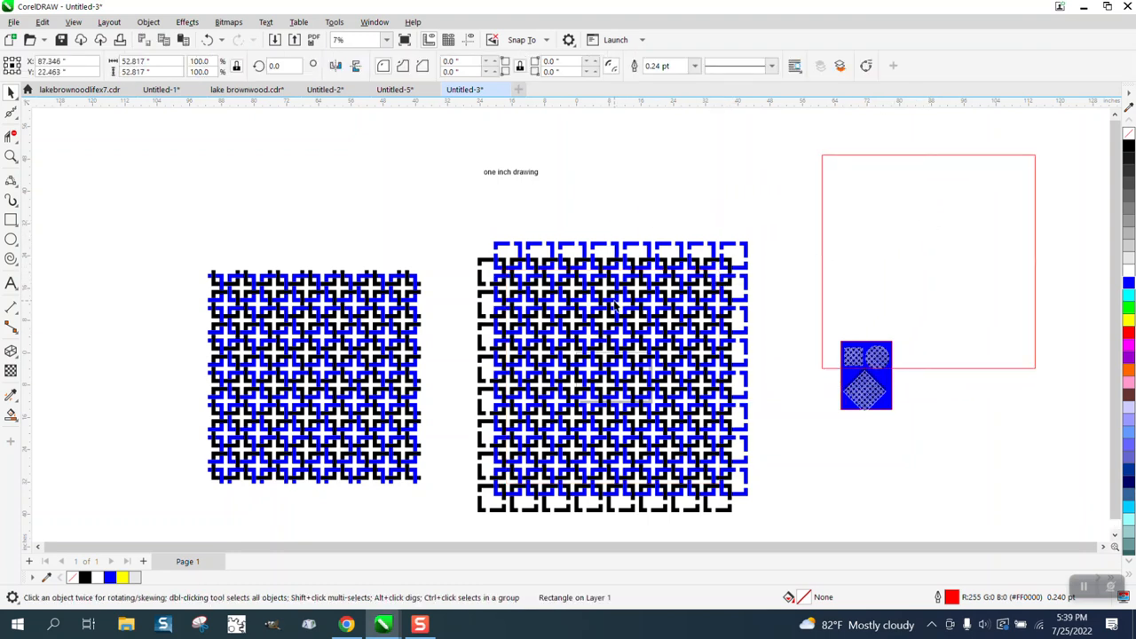
{"action": "left_click", "coordinate": [614, 306]}
{"action": "left_click", "coordinate": [279, 65]}
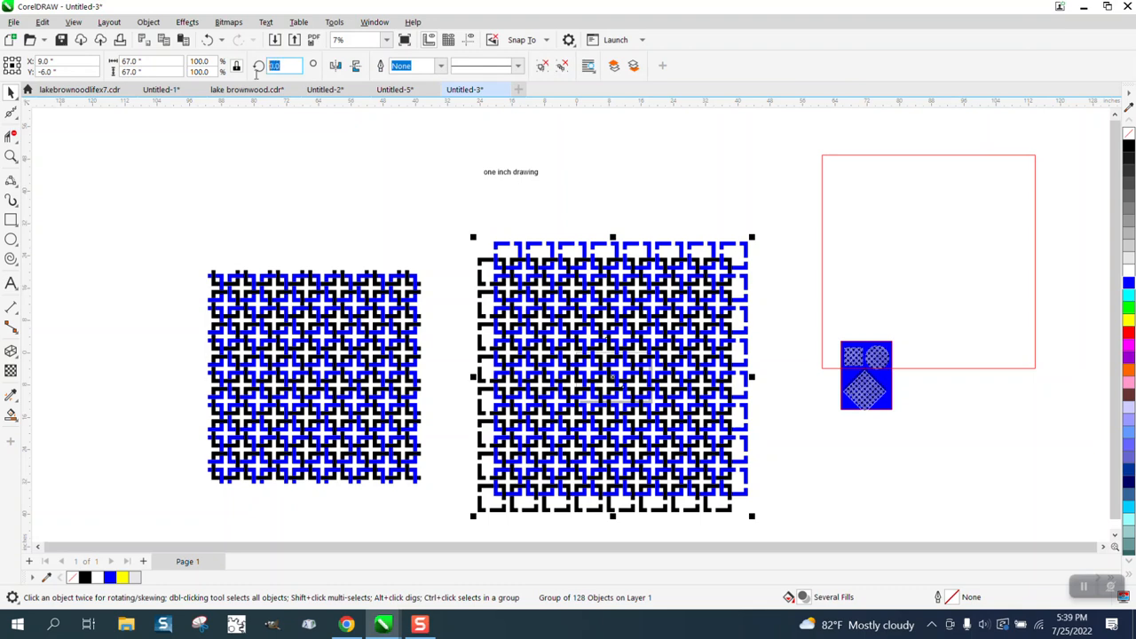
{"action": "type", "text": "45"}
{"action": "key", "text": "Return"}
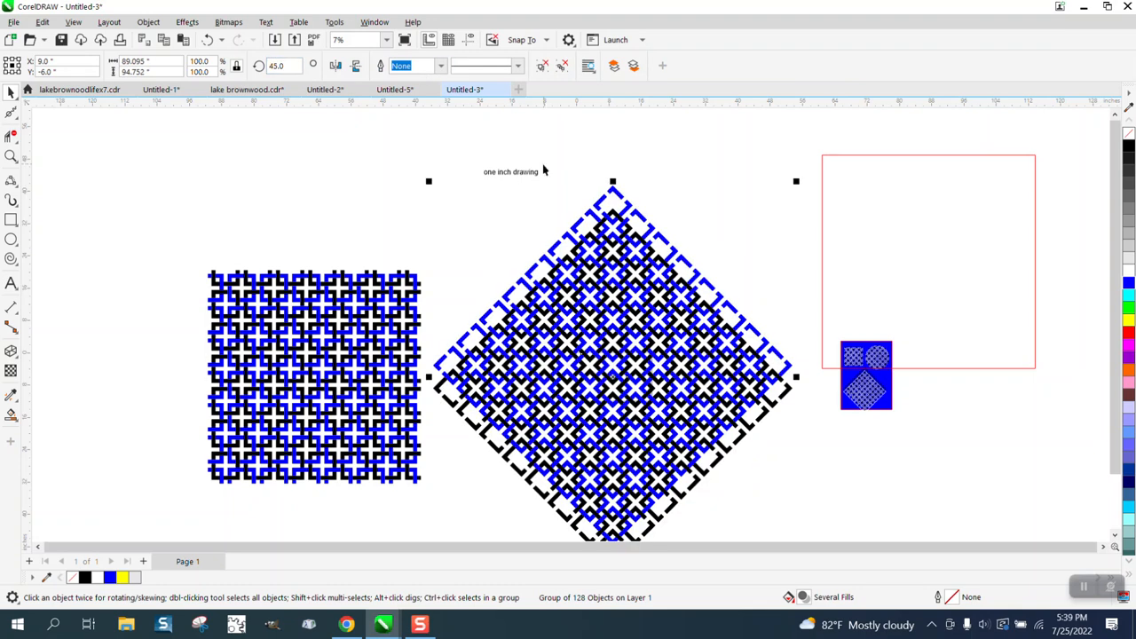
Step: Center the red square on the page over the rotated lattice and shrink it to about 32.5 inches
{"action": "left_click", "coordinate": [883, 266]}
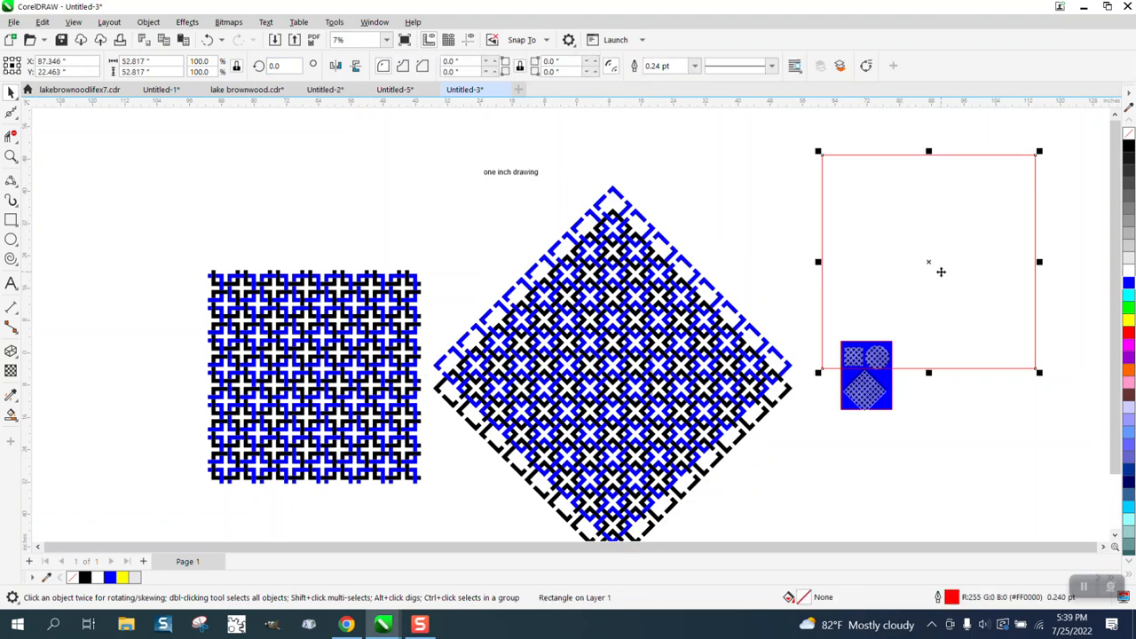
{"action": "key", "text": "p"}
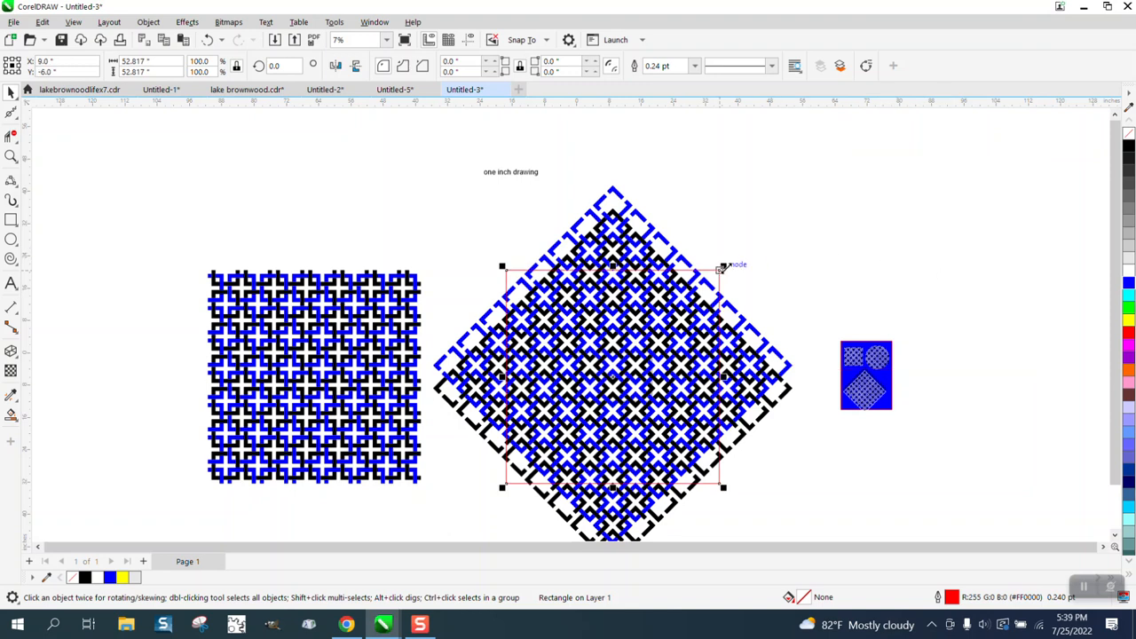
{"action": "left_click_drag", "start_coordinate": [724, 264], "coordinate": [685, 300]}
{"action": "scroll", "coordinate": [667, 281], "scroll_direction": "down", "scroll_amount": 1}
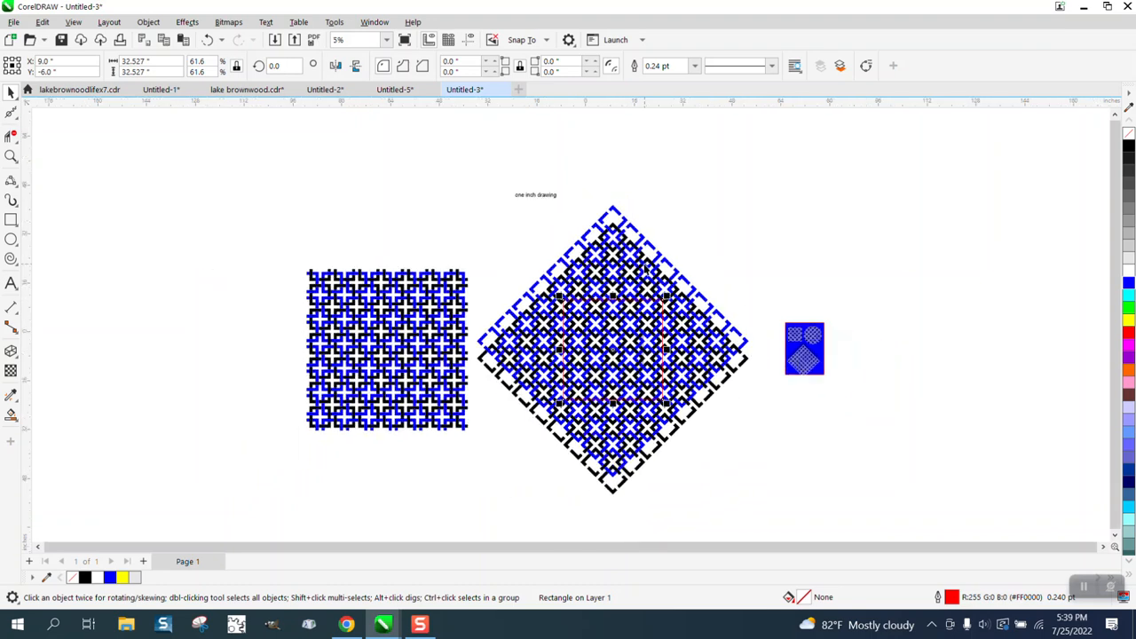
Step: Try to intersect everything around the rotated lattice, including the red square and the text label
{"action": "left_click_drag", "start_coordinate": [477, 172], "coordinate": [785, 490]}
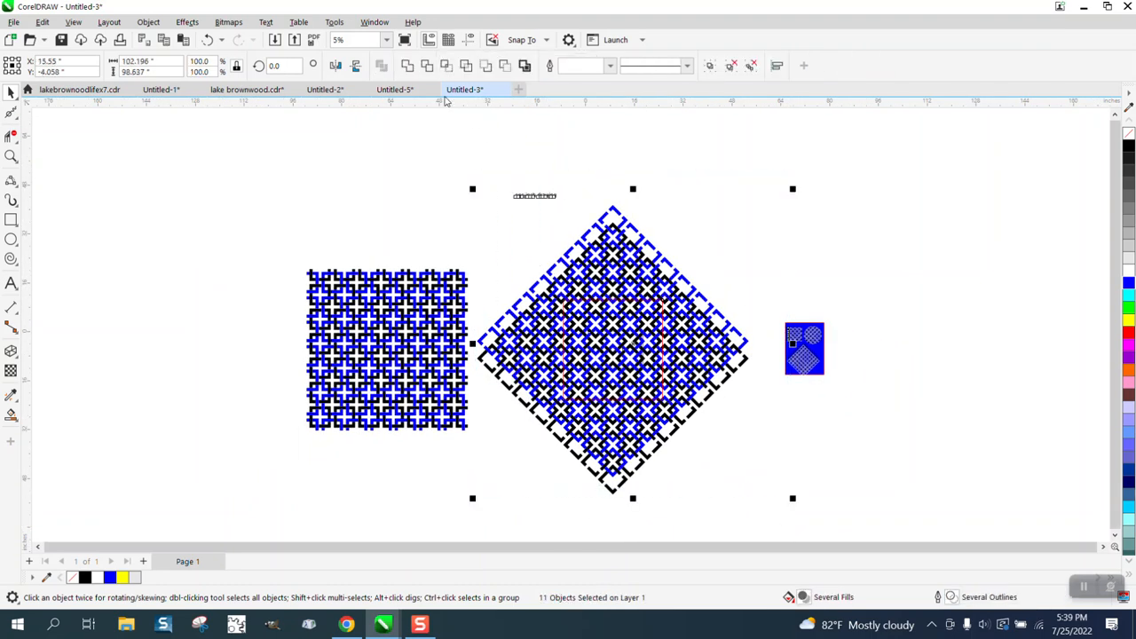
{"action": "left_click", "coordinate": [446, 66]}
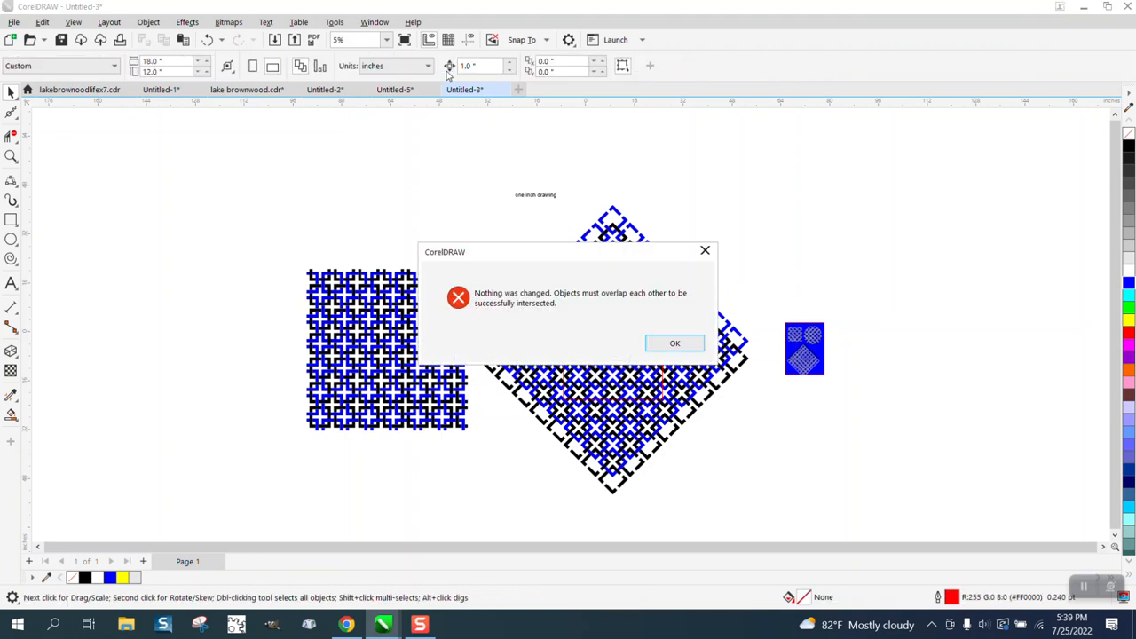
{"action": "left_click", "coordinate": [675, 345]}
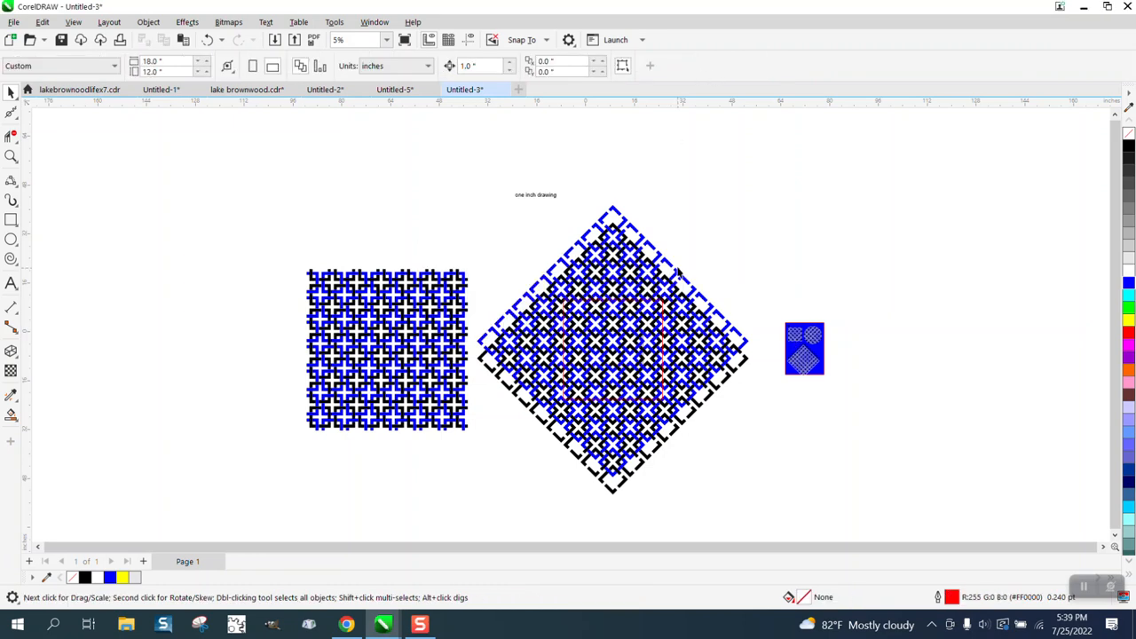
Step: Move the "one inch drawing" label up and away, and intersect the red square with the rotated lattice
{"action": "left_click_drag", "start_coordinate": [557, 204], "coordinate": [665, 162]}
{"action": "left_click_drag", "start_coordinate": [474, 190], "coordinate": [483, 384]}
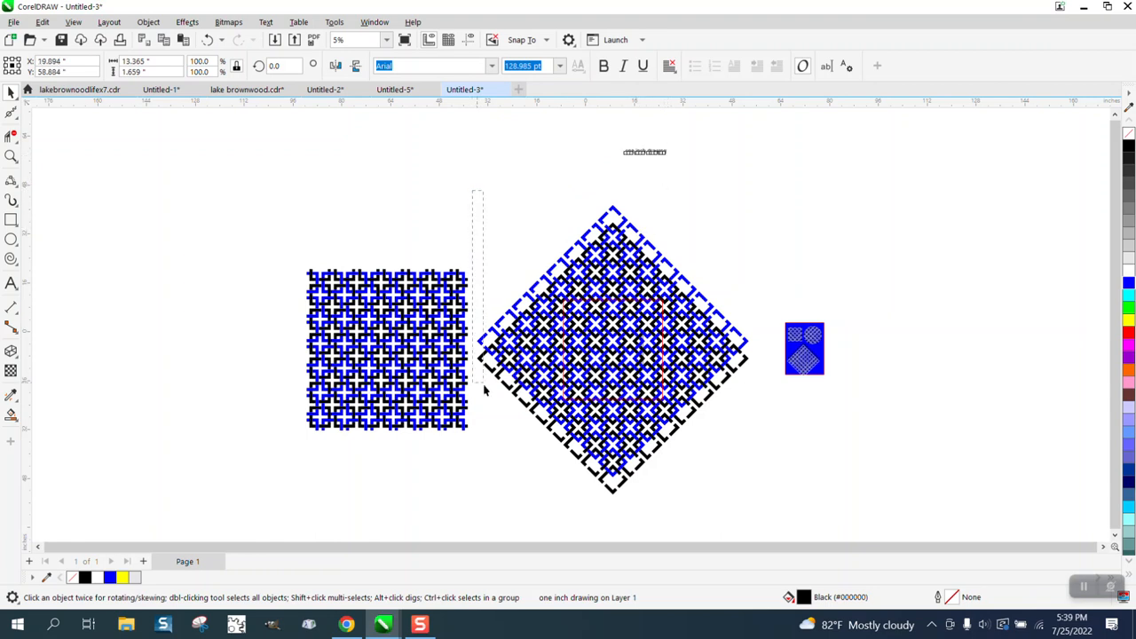
{"action": "left_click_drag", "start_coordinate": [776, 522], "coordinate": [777, 522]}
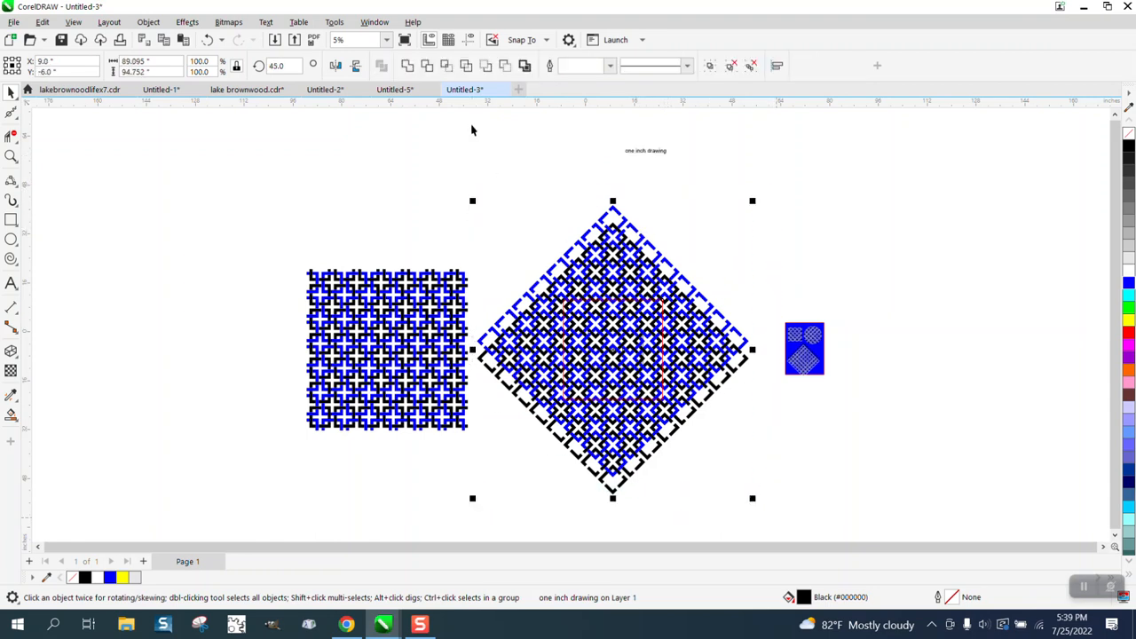
{"action": "left_click", "coordinate": [446, 68]}
Step: Move the cropped diagonal square 122 inches to the left, past the straight square pattern
{"action": "key", "text": "Left"}
{"action": "key", "text": "Left"}
{"action": "key", "text": "Left"}
{"action": "key", "text": "Left"}
{"action": "key", "text": "Left"}
{"action": "key", "text": "Left"}
{"action": "key", "text": "Left"}
{"action": "key", "text": "Left"}
{"action": "key", "text": "Left"}
{"action": "key", "text": "Left"}
{"action": "key", "text": "Left"}
{"action": "key", "text": "Left"}
{"action": "key", "text": "Left"}
{"action": "key", "text": "Left"}
{"action": "key", "text": "Left"}
{"action": "key", "text": "Left"}
{"action": "key", "text": "Left"}
{"action": "key", "text": "Left"}
{"action": "key", "text": "Left"}
{"action": "key", "text": "Left"}
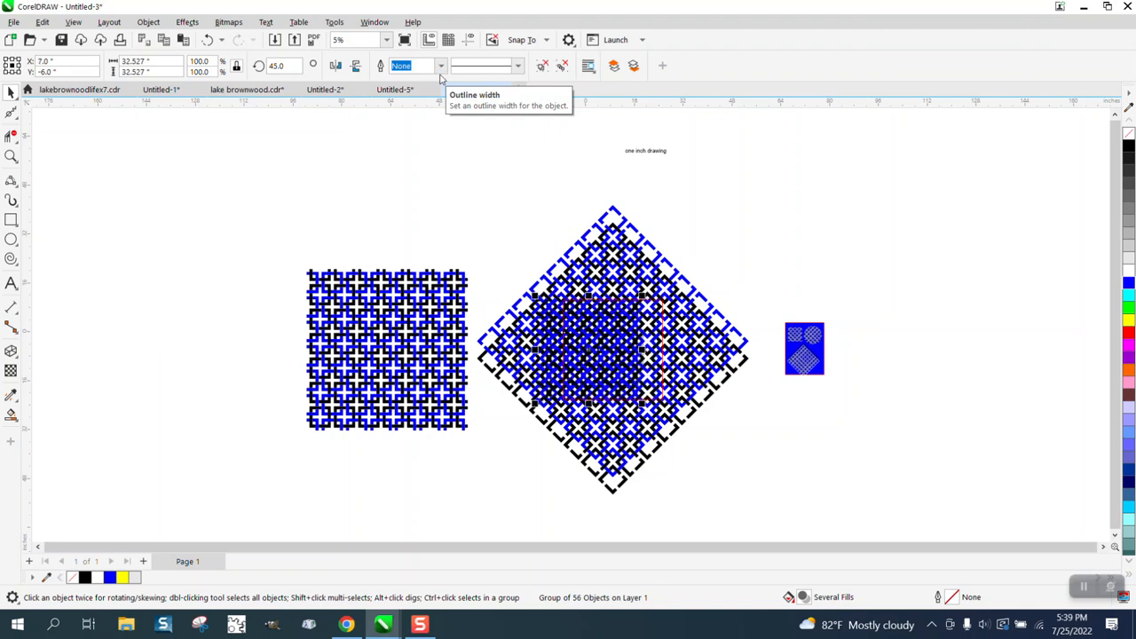
{"action": "key", "text": "Left"}
{"action": "key", "text": "Left"}
{"action": "key", "text": "Left"}
{"action": "key", "text": "Left"}
{"action": "key", "text": "Left"}
{"action": "key", "text": "Left"}
{"action": "key", "text": "Left"}
{"action": "key", "text": "Left"}
{"action": "key", "text": "Left"}
{"action": "key", "text": "Left"}
{"action": "key", "text": "Left"}
{"action": "key", "text": "Left"}
{"action": "key", "text": "Left"}
{"action": "key", "text": "Left"}
{"action": "key", "text": "Left"}
{"action": "key", "text": "Left"}
{"action": "key", "text": "Left"}
{"action": "key", "text": "Left"}
{"action": "key", "text": "Left"}
{"action": "key", "text": "Left"}
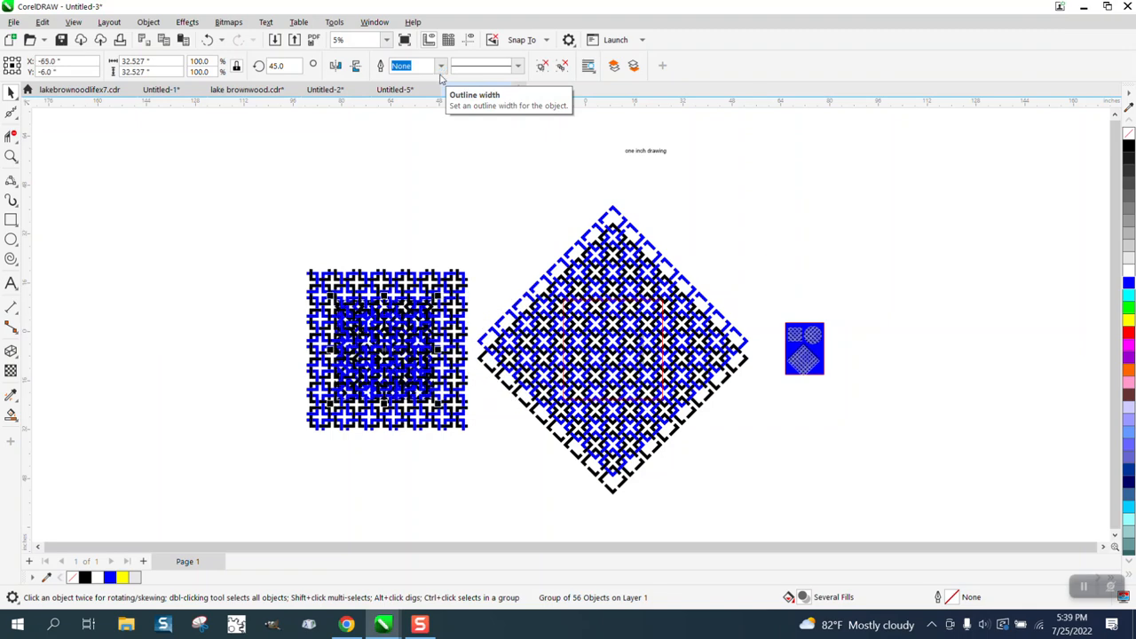
{"action": "key", "text": "Left"}
{"action": "key", "text": "Left"}
{"action": "key", "text": "Left"}
{"action": "key", "text": "Left"}
{"action": "key", "text": "Left"}
{"action": "key", "text": "Left"}
{"action": "key", "text": "Left"}
{"action": "key", "text": "Left"}
{"action": "key", "text": "Left"}
{"action": "key", "text": "Left"}
{"action": "key", "text": "Left"}
{"action": "key", "text": "Left"}
{"action": "key", "text": "Left"}
{"action": "key", "text": "Left"}
{"action": "key", "text": "Left"}
{"action": "key", "text": "Left"}
{"action": "key", "text": "Left"}
{"action": "key", "text": "Left"}
{"action": "key", "text": "Left"}
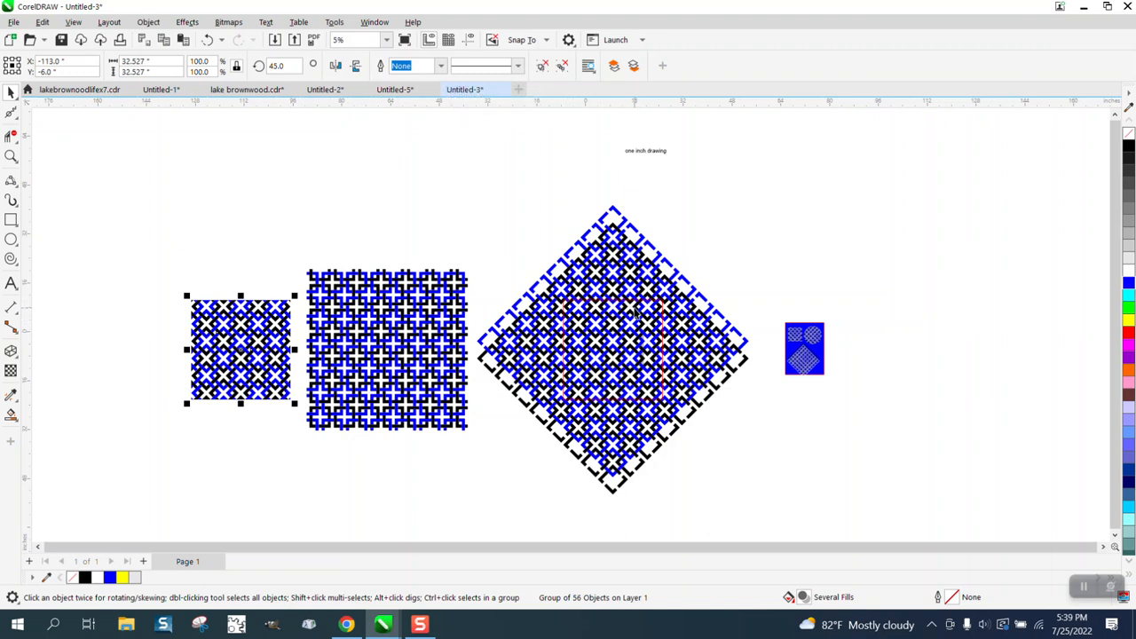
Step: Draw a circle about 45 inches in diameter and center it on the page over the rotated lattice
{"action": "left_click", "coordinate": [11, 157]}
{"action": "left_click_drag", "start_coordinate": [537, 489], "coordinate": [587, 512]}
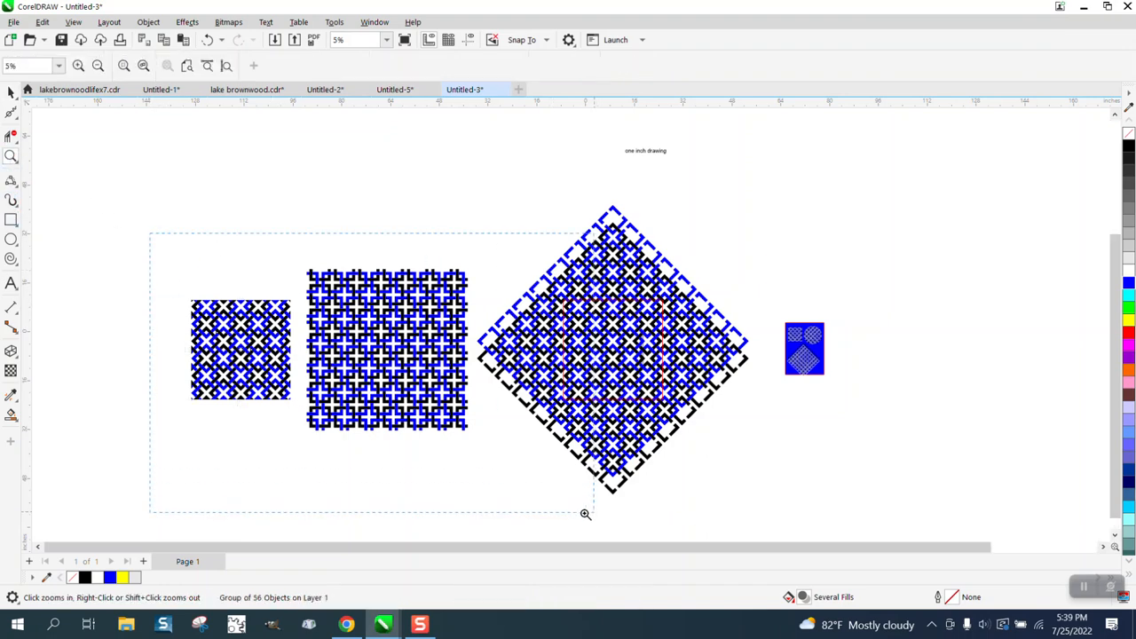
{"action": "scroll", "coordinate": [147, 336], "scroll_direction": "down", "scroll_amount": 1}
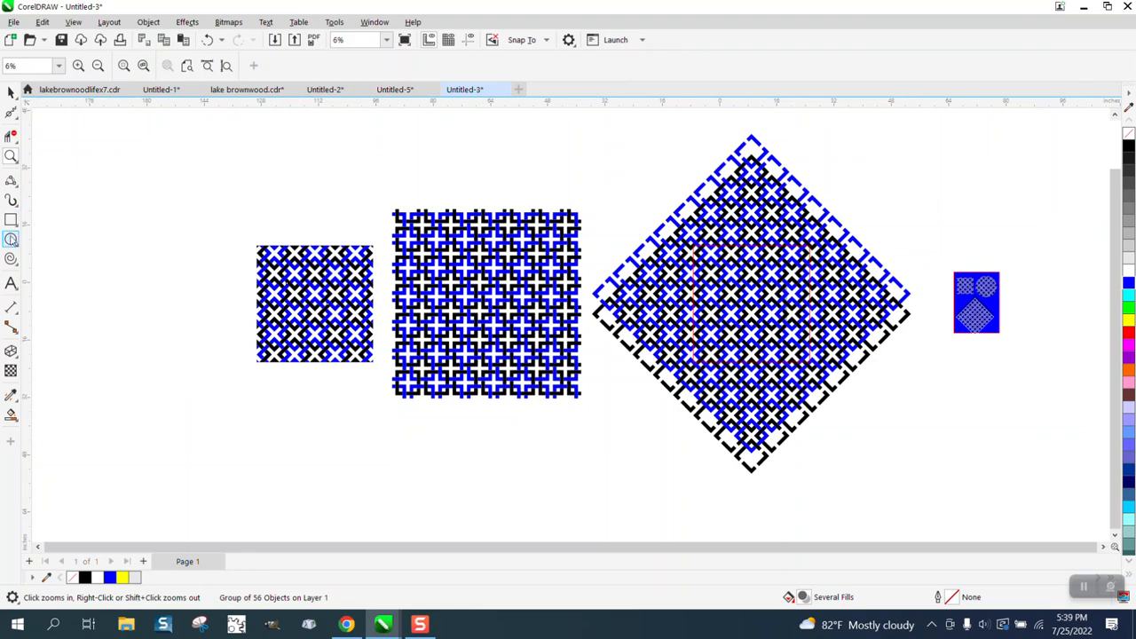
{"action": "left_click", "coordinate": [11, 239]}
{"action": "scroll", "coordinate": [286, 260], "scroll_direction": "down", "scroll_amount": 1}
{"action": "left_click_drag", "start_coordinate": [1026, 199], "coordinate": [902, 324]}
{"action": "key", "text": "p"}
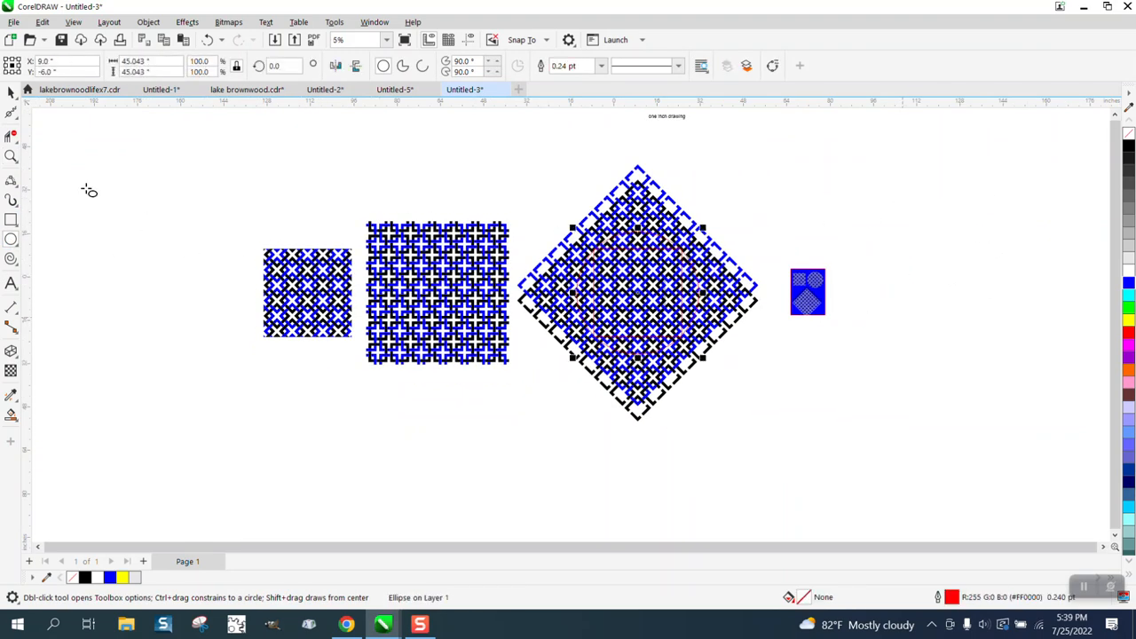
Step: Intersect the circle, red square and rotated lattice, and move the resulting pattern to the left of the first cropped diagonal square
{"action": "left_click", "coordinate": [11, 93]}
{"action": "left_click_drag", "start_coordinate": [502, 138], "coordinate": [680, 402]}
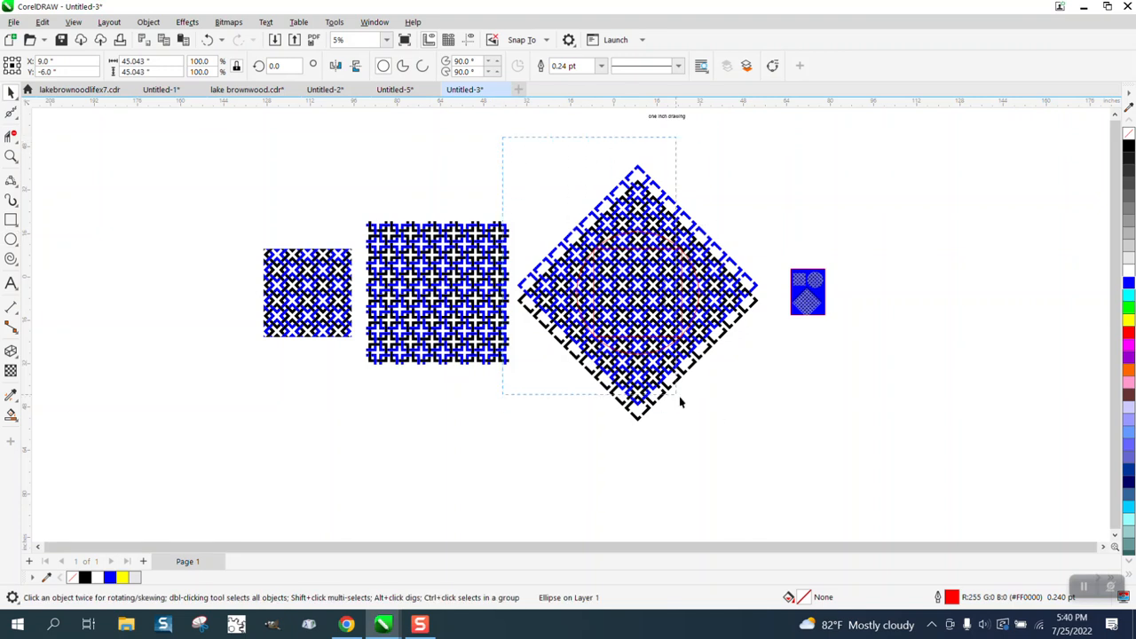
{"action": "left_click_drag", "start_coordinate": [775, 459], "coordinate": [775, 459]}
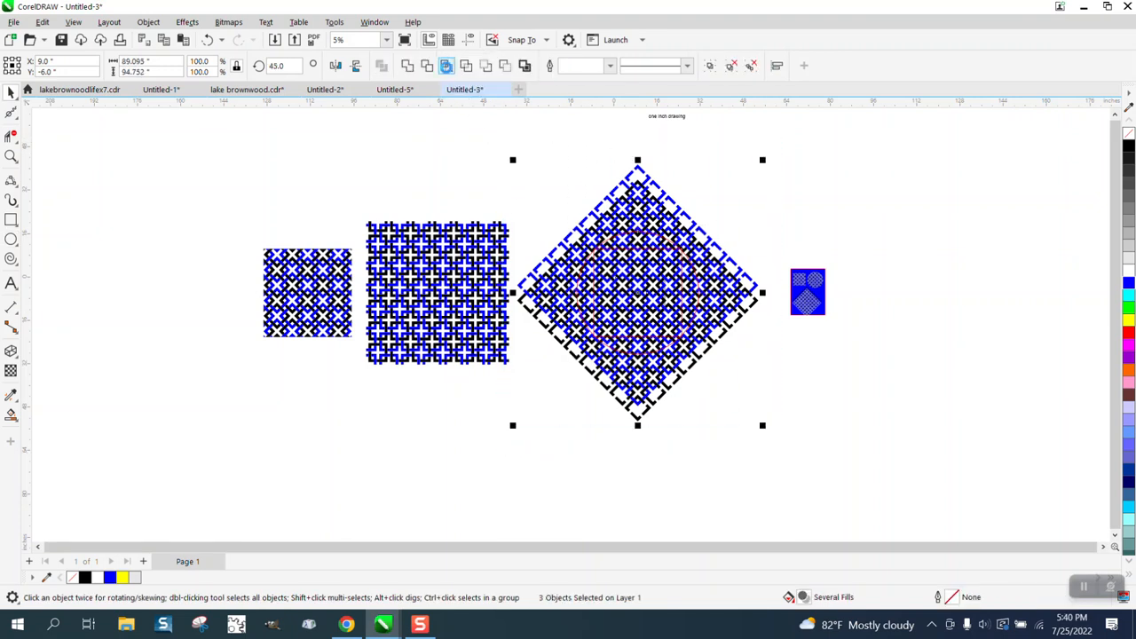
{"action": "key", "text": "Left"}
{"action": "key", "text": "Left"}
{"action": "key", "text": "Left"}
{"action": "key", "text": "Left"}
{"action": "key", "text": "Left"}
{"action": "key", "text": "Left"}
{"action": "key", "text": "Left"}
{"action": "key", "text": "Left"}
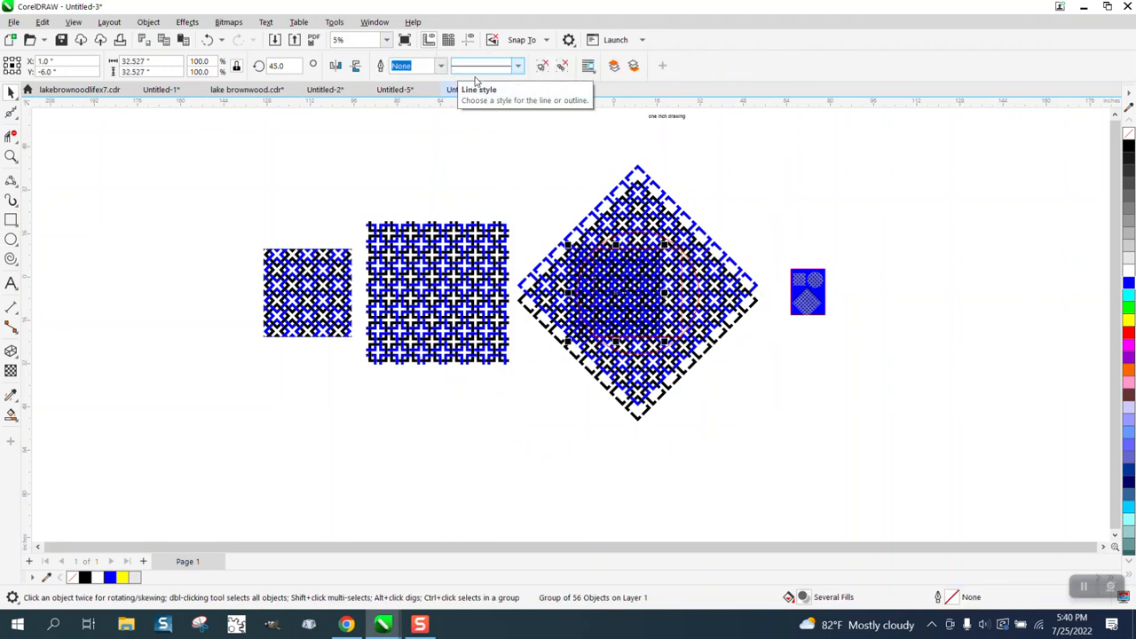
{"action": "left_click_drag", "start_coordinate": [601, 302], "coordinate": [207, 289]}
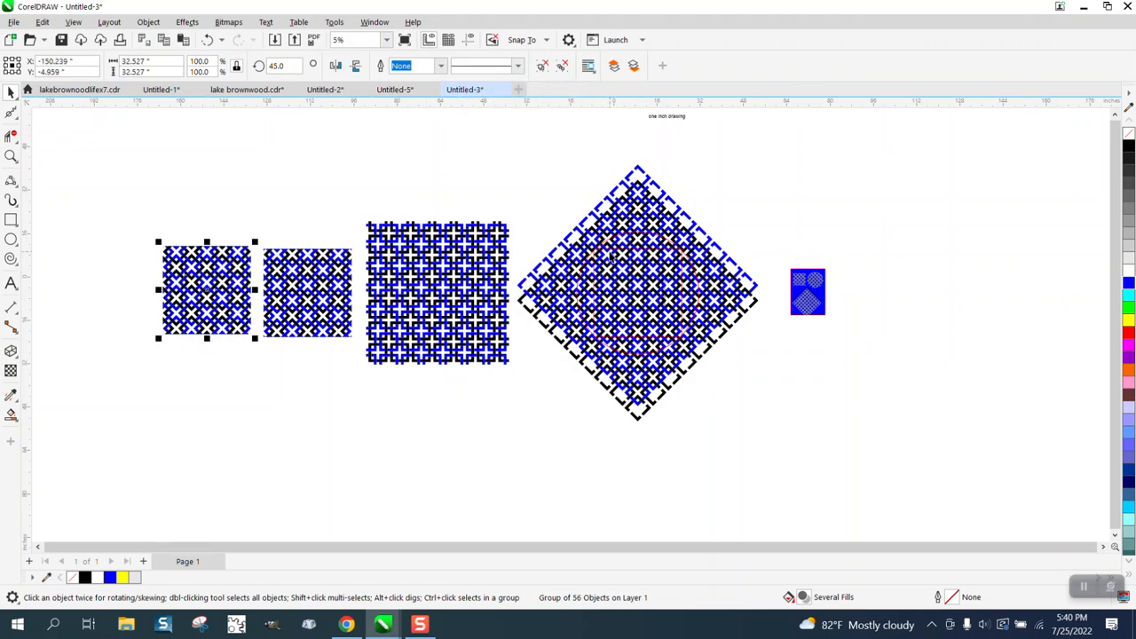
Step: Delete the small red square centered on the rotated lattice
{"action": "left_click", "coordinate": [612, 254]}
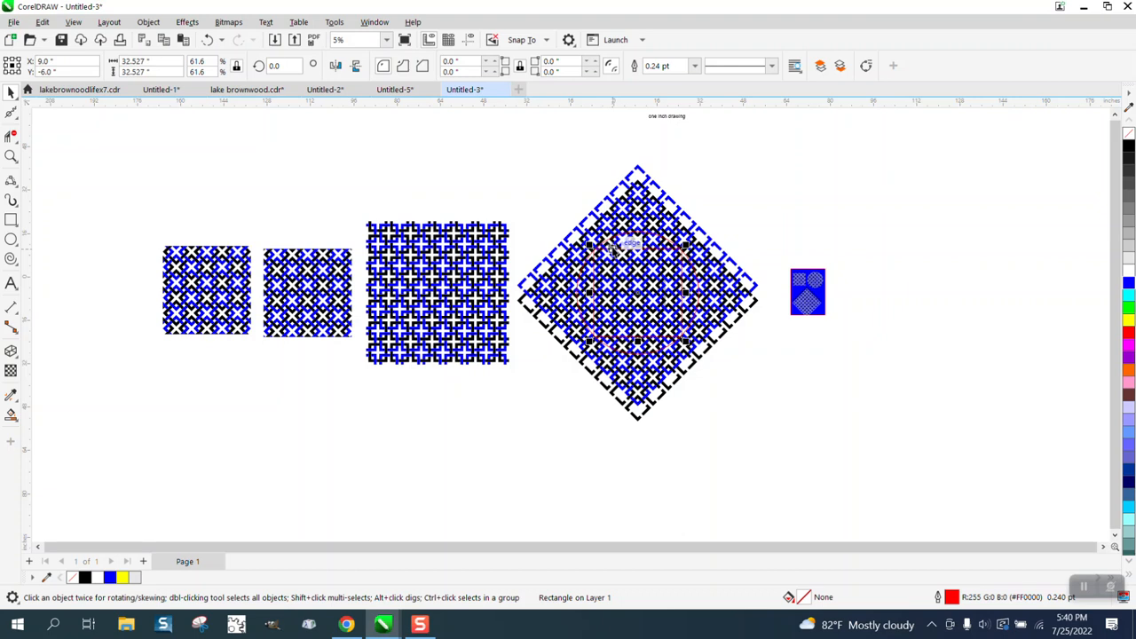
{"action": "key", "text": "XF86Calculator"}
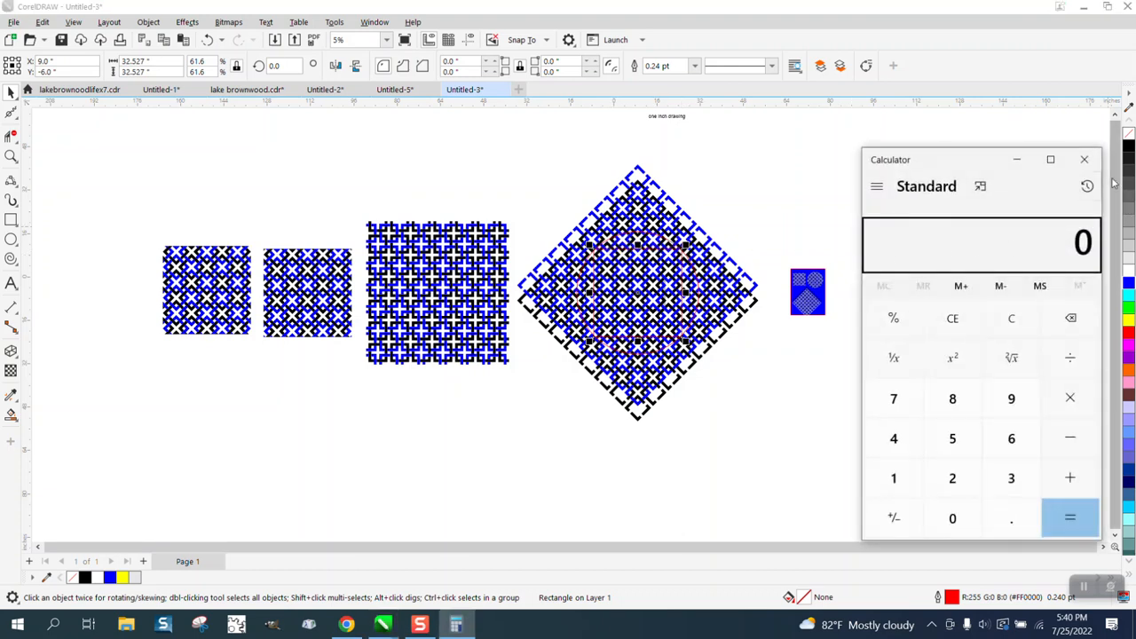
{"action": "left_click", "coordinate": [1090, 166]}
{"action": "left_click", "coordinate": [838, 202]}
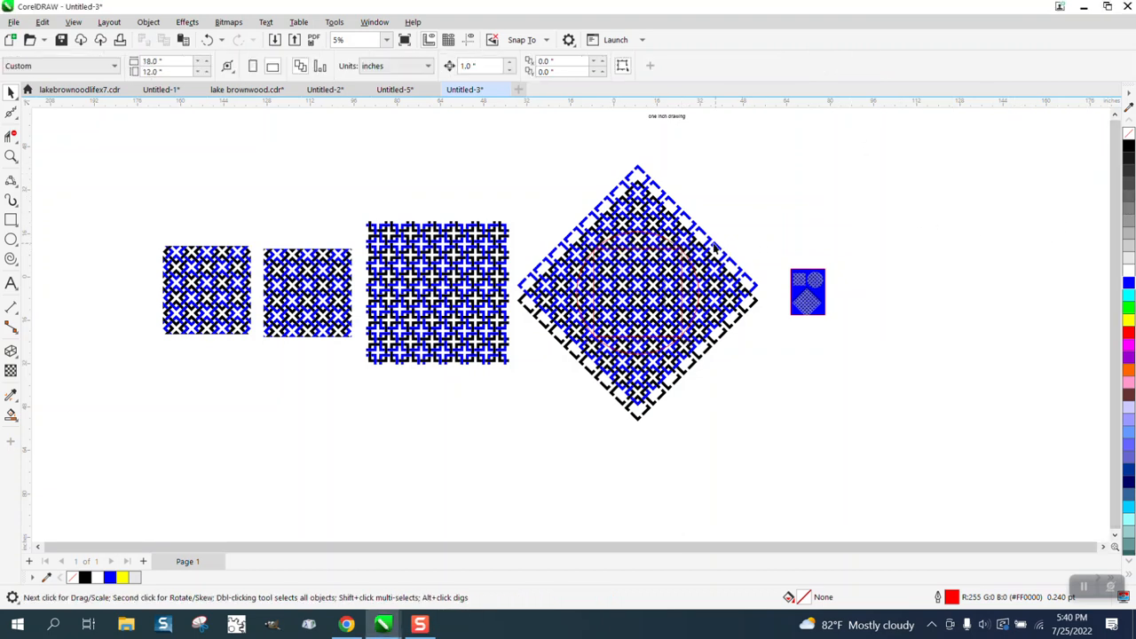
{"action": "left_click", "coordinate": [671, 251]}
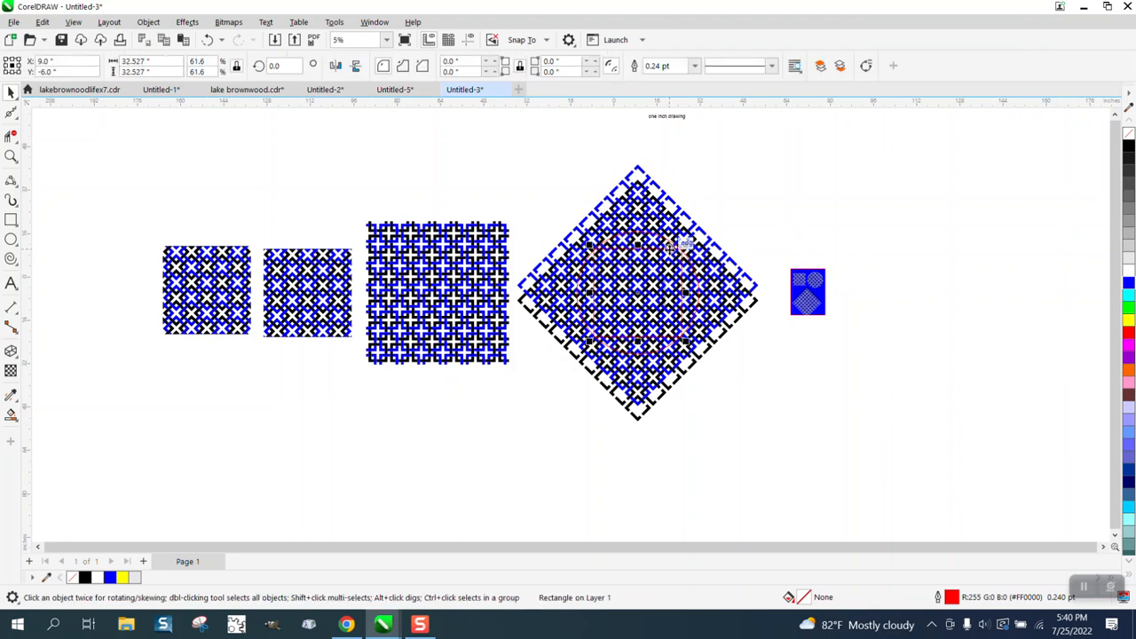
{"action": "key", "text": "Delete"}
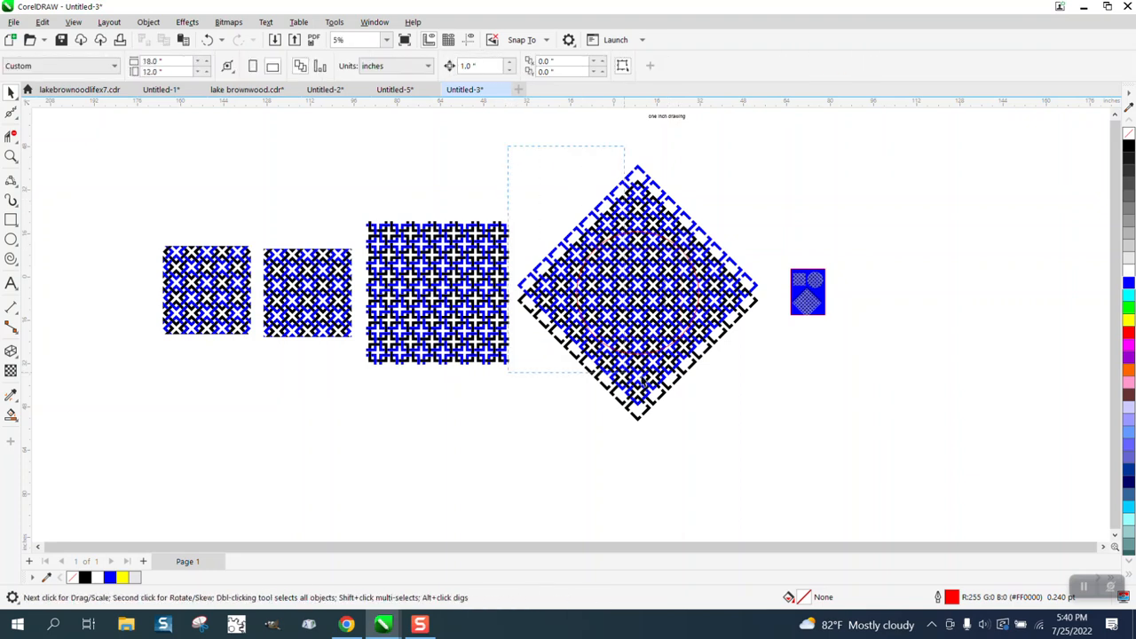
Step: Try to intersect the circle and rotated lattice with part of the small blue sample included in the selection
{"action": "left_click_drag", "start_coordinate": [641, 378], "coordinate": [802, 459]}
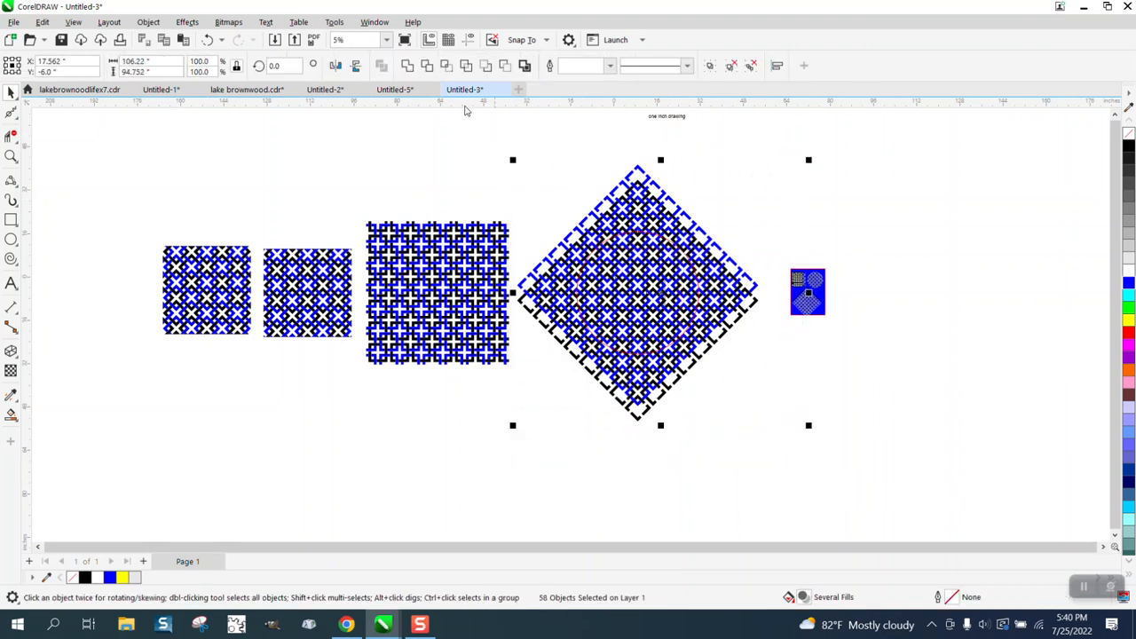
{"action": "left_click", "coordinate": [446, 67]}
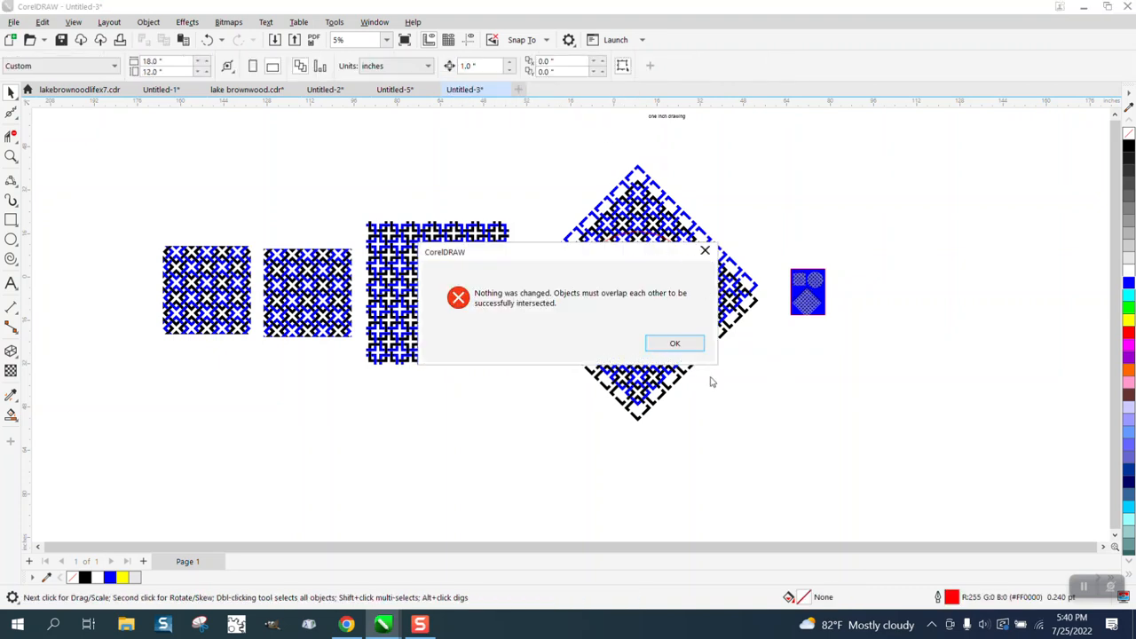
{"action": "left_click", "coordinate": [675, 344]}
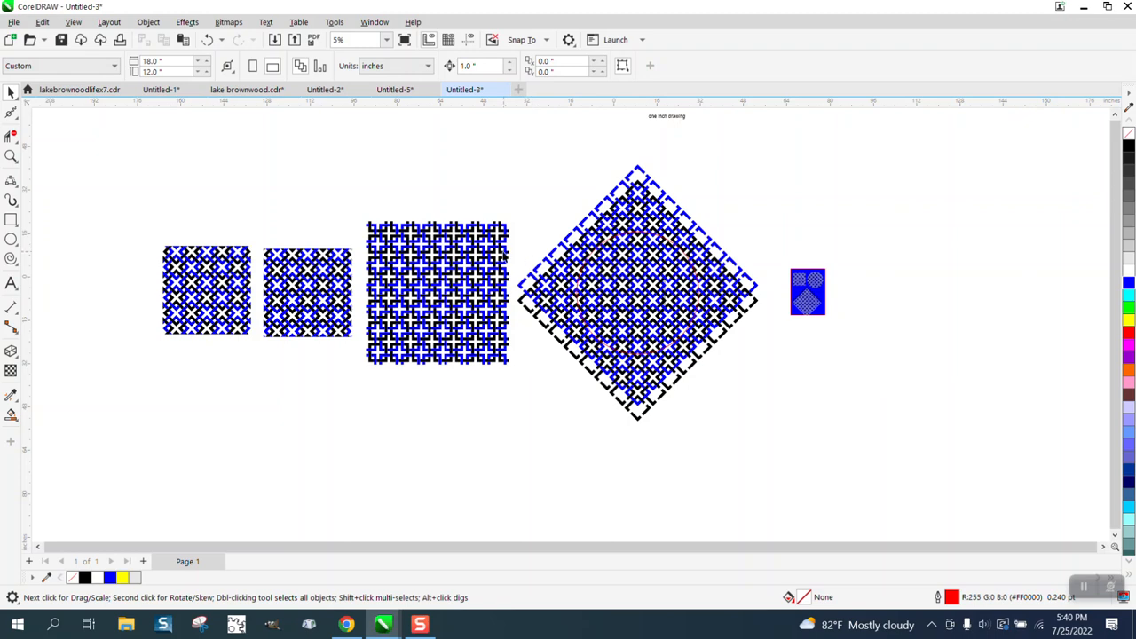
Step: Move the straight square pattern below the two cropped diagonal squares, and intersect the circle with the rotated lattice
{"action": "left_click_drag", "start_coordinate": [497, 253], "coordinate": [343, 374]}
{"action": "left_click_drag", "start_coordinate": [511, 153], "coordinate": [524, 318]}
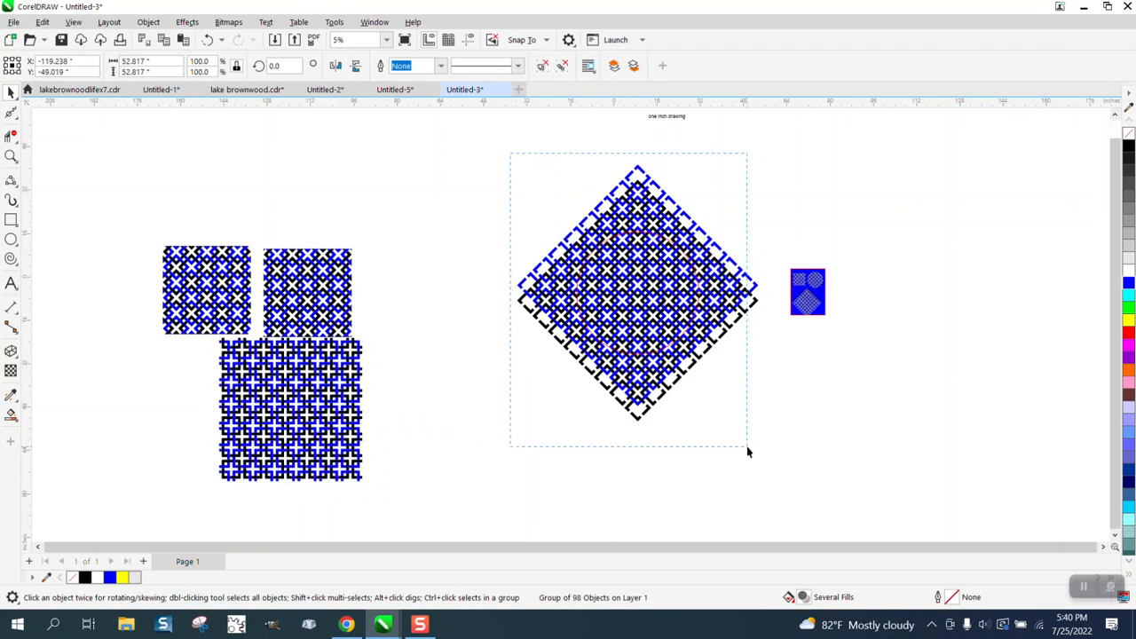
{"action": "left_click_drag", "start_coordinate": [782, 463], "coordinate": [790, 471]}
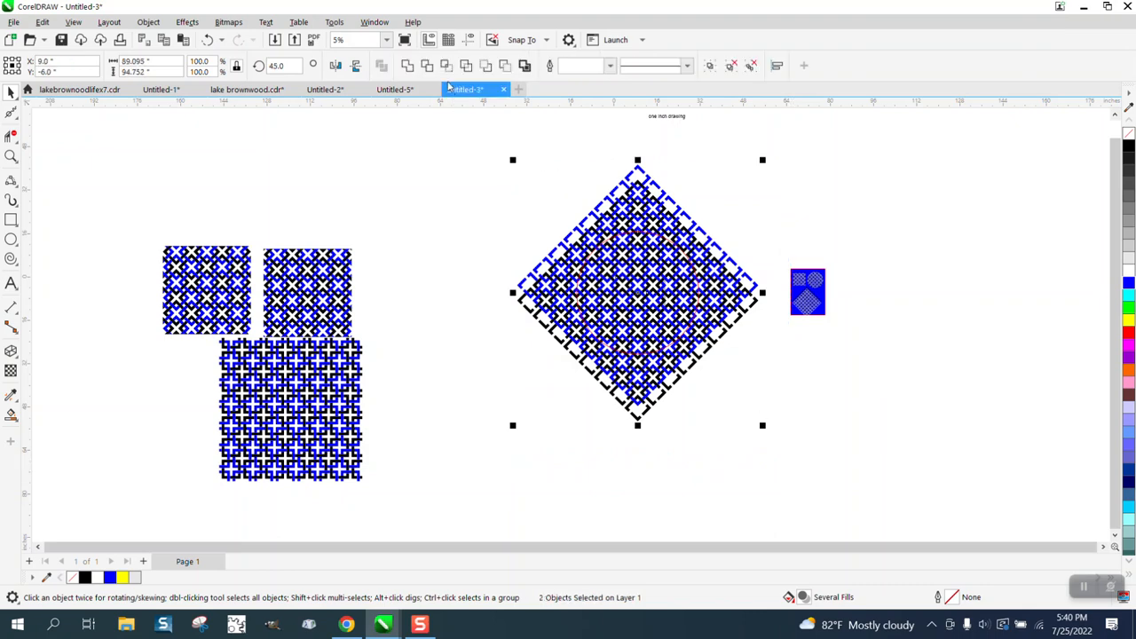
{"action": "key", "text": "ctrl+g"}
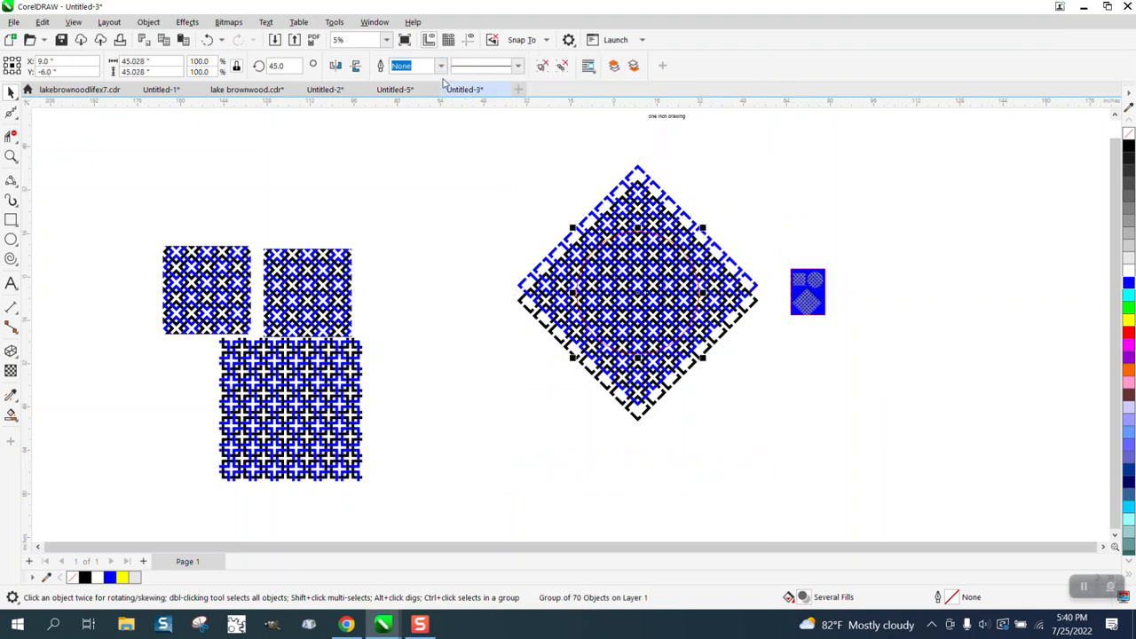
Step: Move the cropped circular pattern 79 inches to the left, beside the cropped diagonal squares
{"action": "key", "text": "Left"}
{"action": "key", "text": "Left"}
{"action": "key", "text": "Left"}
{"action": "key", "text": "Left"}
{"action": "key", "text": "Left"}
{"action": "key", "text": "Left"}
{"action": "key", "text": "Left"}
{"action": "key", "text": "Left"}
{"action": "key", "text": "Left"}
{"action": "key", "text": "Left"}
{"action": "key", "text": "Left"}
{"action": "key", "text": "Left"}
{"action": "key", "text": "Left"}
{"action": "key", "text": "Left"}
{"action": "key", "text": "Left"}
{"action": "key", "text": "Left"}
{"action": "key", "text": "Left"}
{"action": "key", "text": "Left"}
{"action": "key", "text": "Left"}
{"action": "key", "text": "Left"}
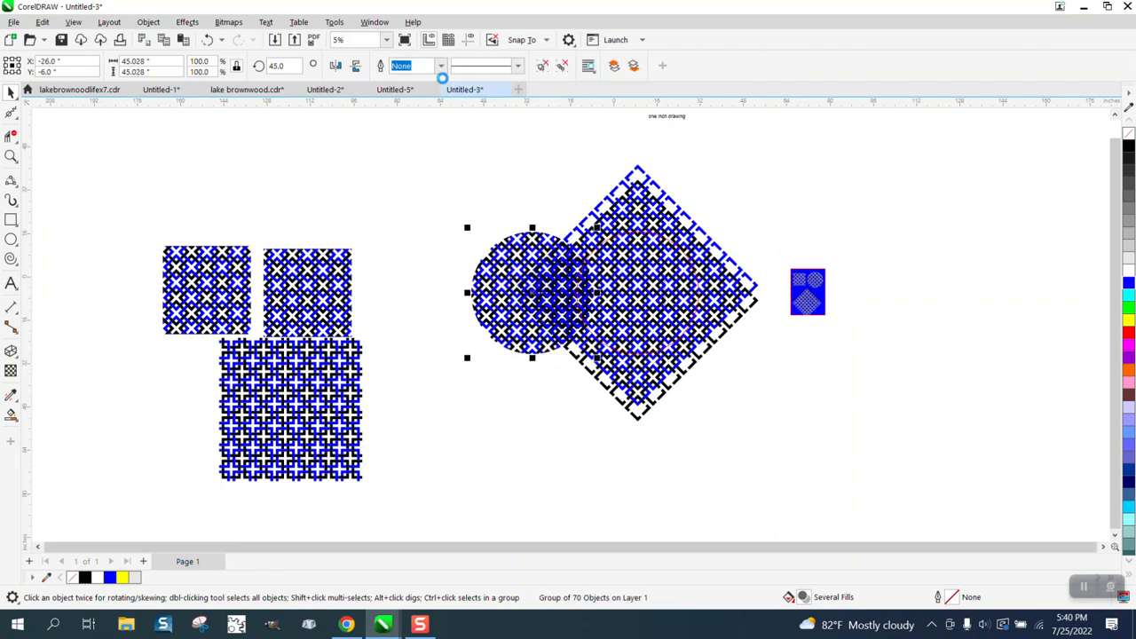
{"action": "key", "text": "Left"}
{"action": "key", "text": "Left"}
{"action": "key", "text": "Left"}
{"action": "key", "text": "Left"}
{"action": "key", "text": "Left"}
{"action": "key", "text": "Left"}
{"action": "key", "text": "Left"}
{"action": "key", "text": "Left"}
{"action": "key", "text": "Left"}
{"action": "key", "text": "Left"}
{"action": "key", "text": "Left"}
{"action": "key", "text": "Left"}
{"action": "key", "text": "Left"}
{"action": "key", "text": "Left"}
{"action": "key", "text": "Left"}
{"action": "key", "text": "Left"}
{"action": "key", "text": "Left"}
{"action": "key", "text": "Left"}
{"action": "key", "text": "Left"}
{"action": "key", "text": "Left"}
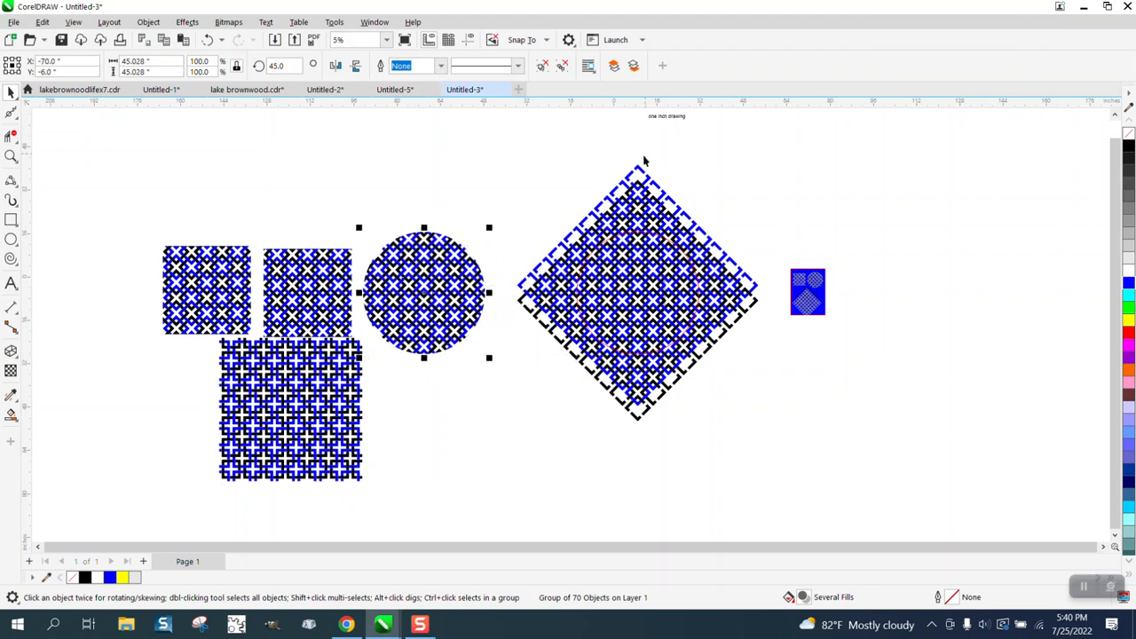
Step: Shift the straight square pattern slightly down and left, and draw a rectangle about 150.7 by 108.8 inches around all four cropped patterns
{"action": "left_click_drag", "start_coordinate": [259, 374], "coordinate": [253, 384]}
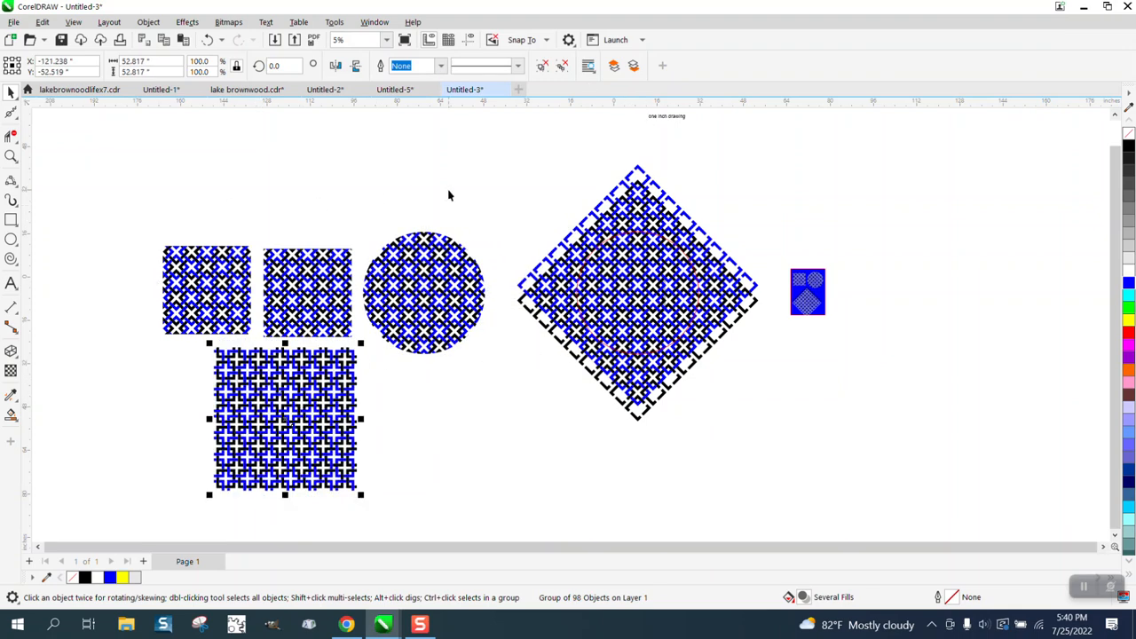
{"action": "left_click", "coordinate": [11, 156]}
{"action": "scroll", "coordinate": [216, 203], "scroll_direction": "down", "scroll_amount": 1}
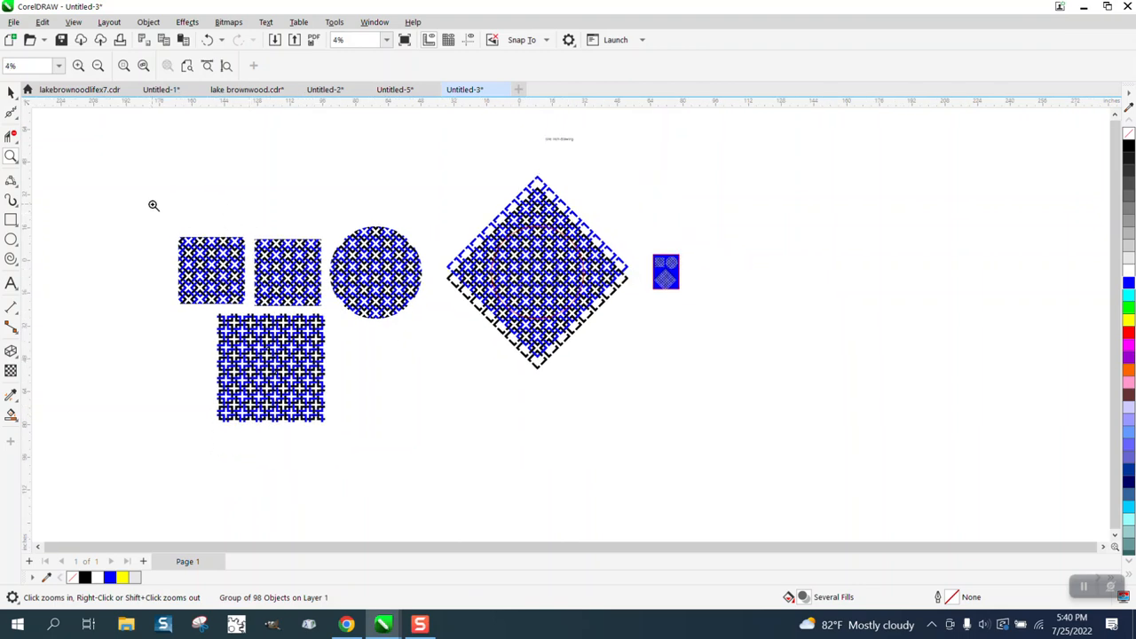
{"action": "left_click_drag", "start_coordinate": [134, 207], "coordinate": [510, 463]}
{"action": "left_click", "coordinate": [10, 220]}
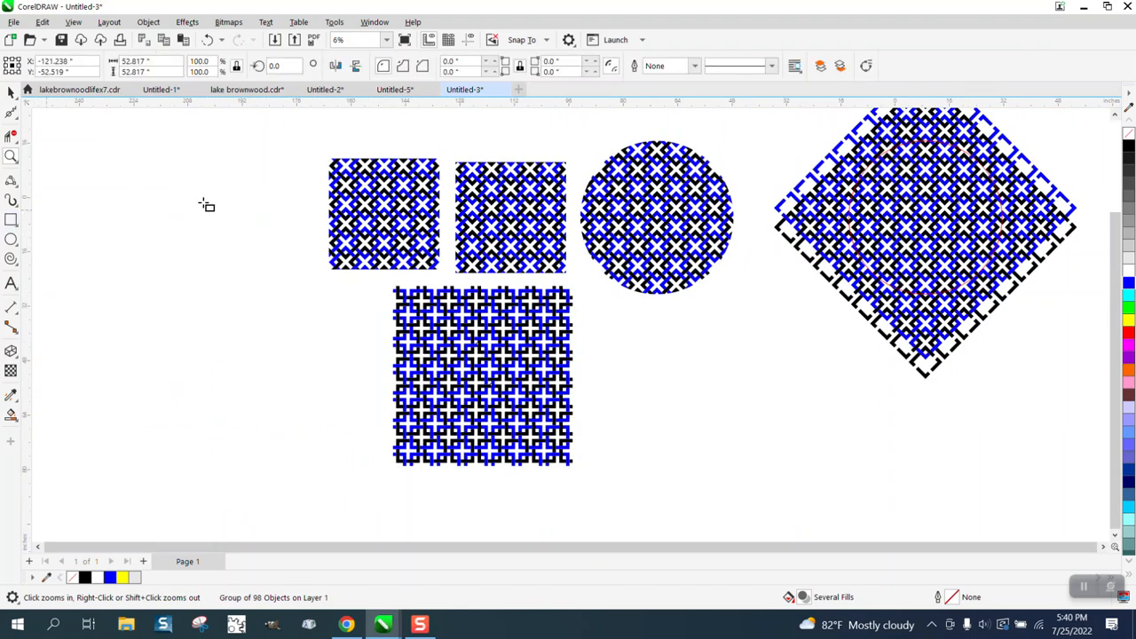
{"action": "left_click_drag", "start_coordinate": [261, 133], "coordinate": [776, 506]}
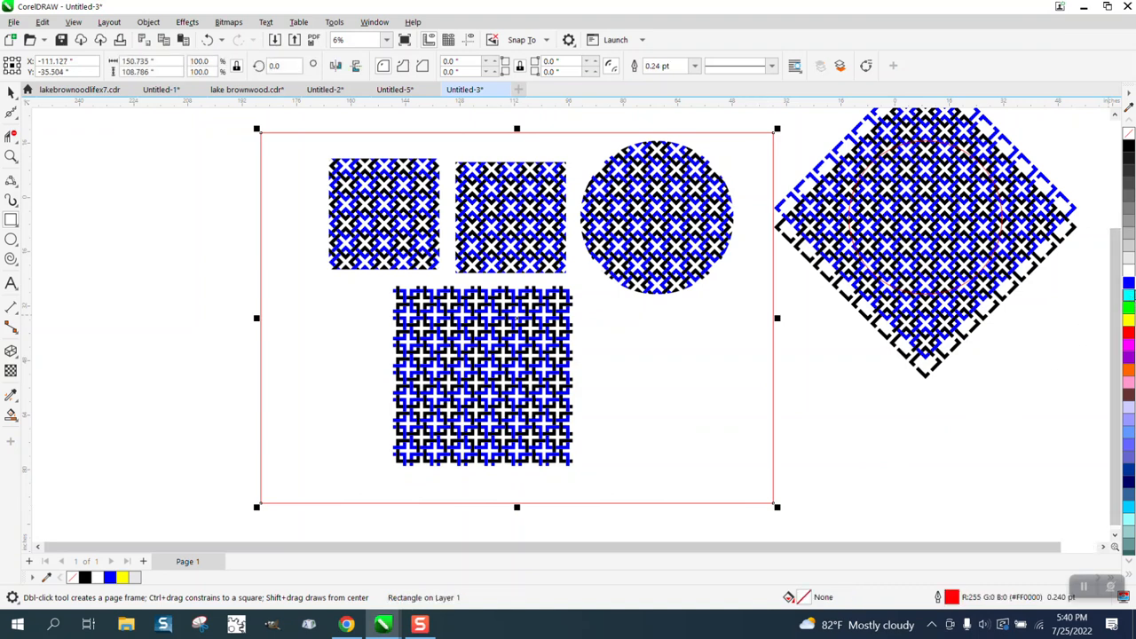
Step: Fill the rectangle around the four cropped patterns with light gray and send it to the back of the page
{"action": "left_click", "coordinate": [1130, 259]}
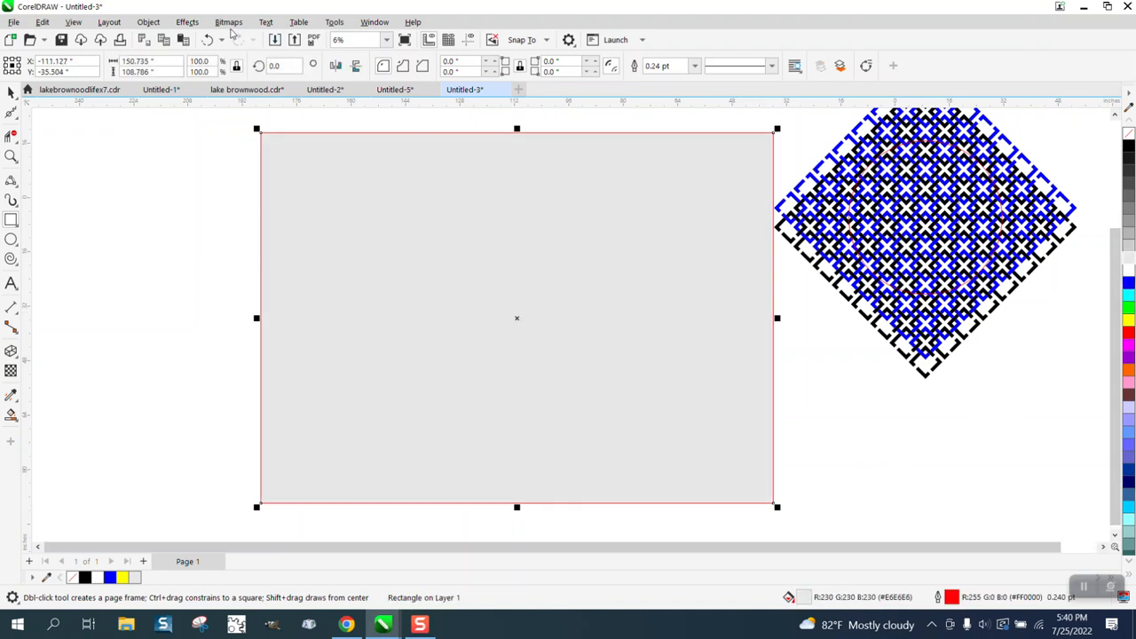
{"action": "left_click", "coordinate": [149, 23]}
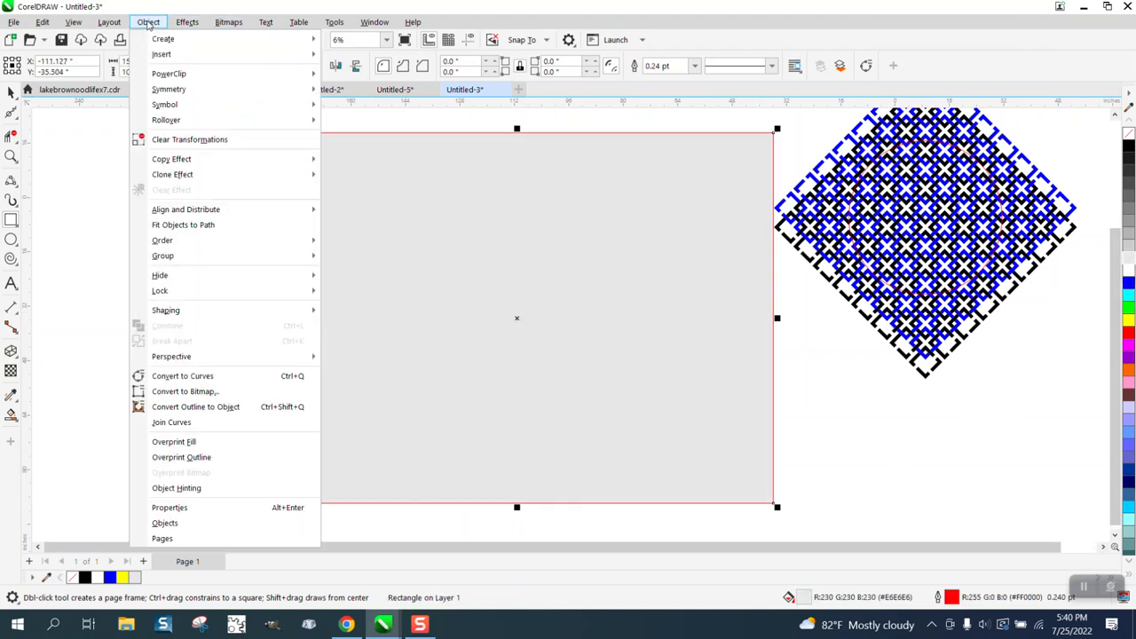
{"action": "mouse_move", "coordinate": [160, 241]}
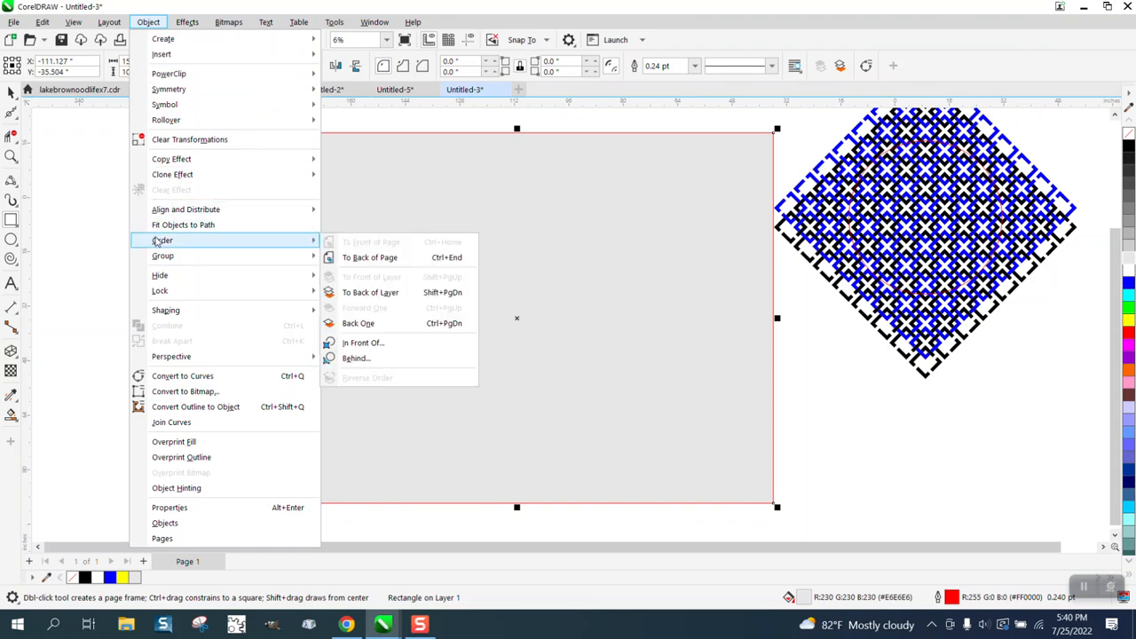
{"action": "left_click", "coordinate": [339, 259]}
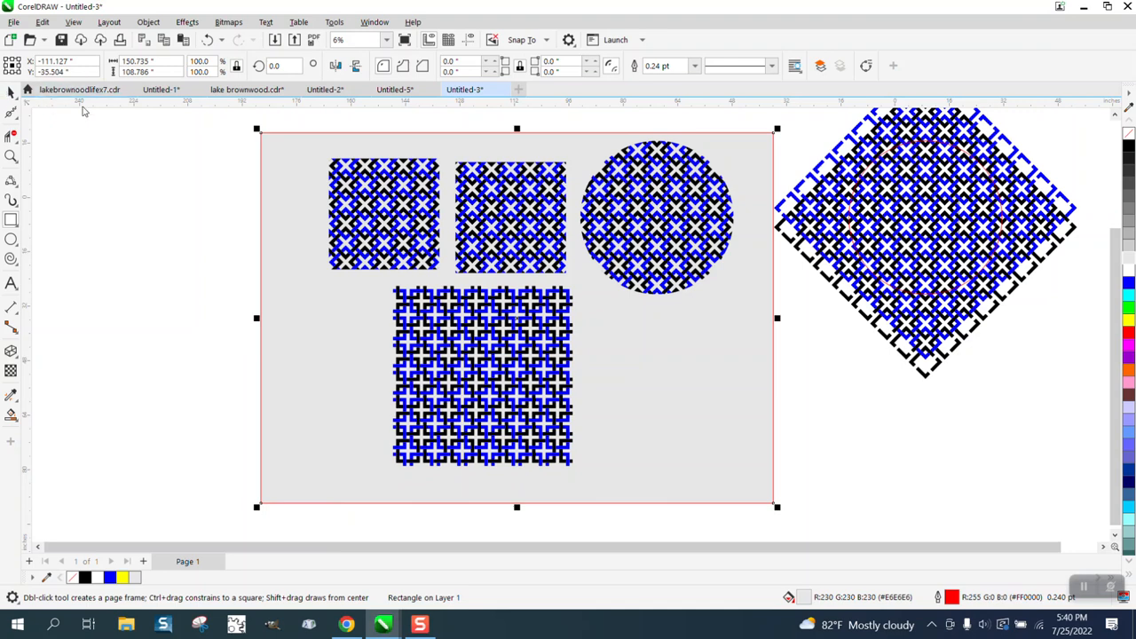
Step: Change the fill of the background rectangle behind the cropped patterns to yellow
{"action": "left_click", "coordinate": [220, 165]}
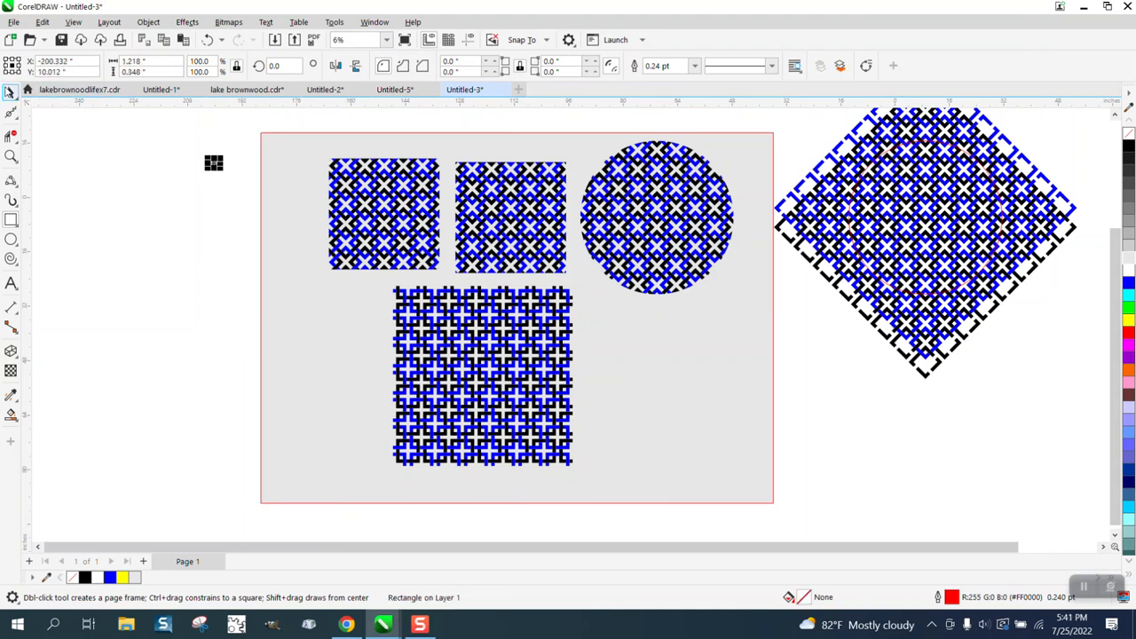
{"action": "left_click", "coordinate": [8, 93]}
{"action": "left_click", "coordinate": [301, 163]}
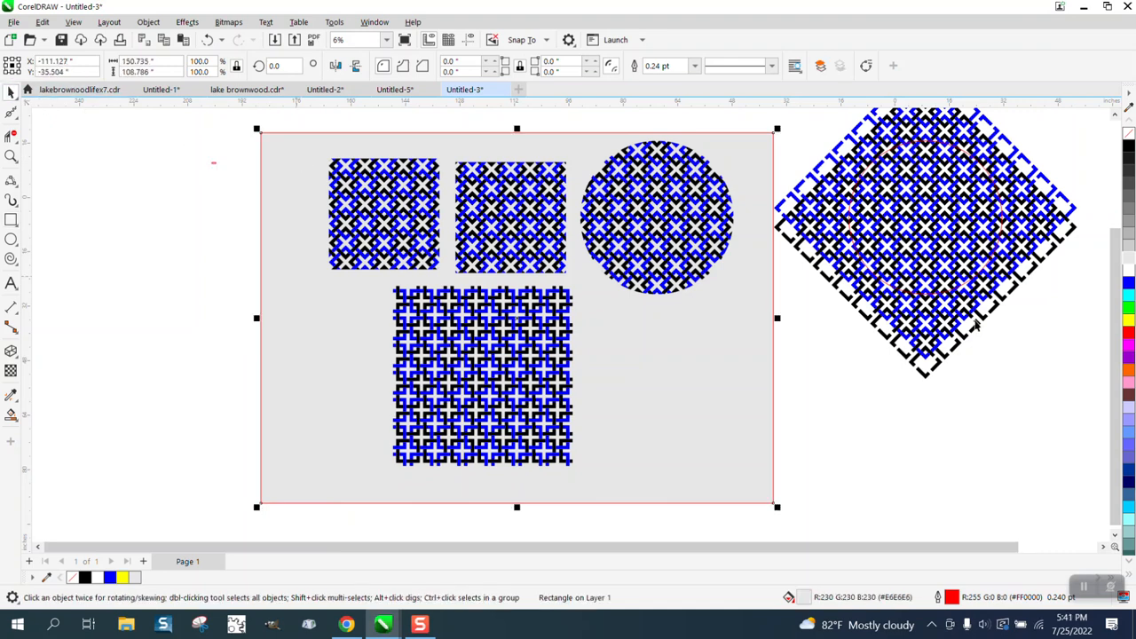
{"action": "left_click", "coordinate": [1128, 321]}
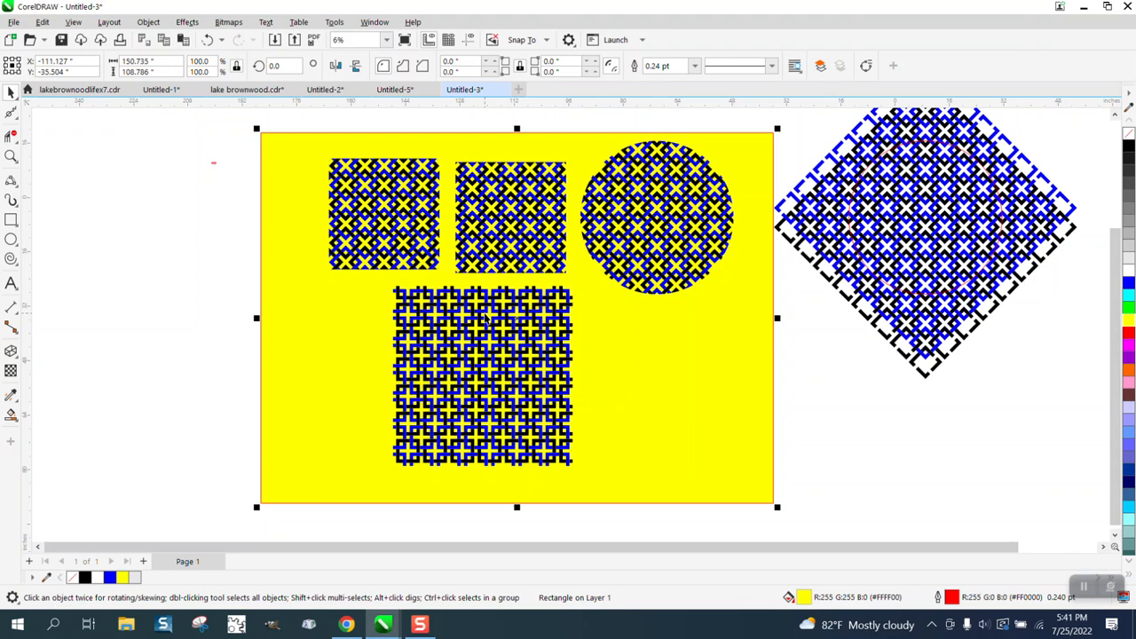
Step: Move the straight square pattern out to the left of the yellow rectangle, and delete the rectangle with everything on and to the right of it
{"action": "scroll", "coordinate": [508, 308], "scroll_direction": "down", "scroll_amount": 3}
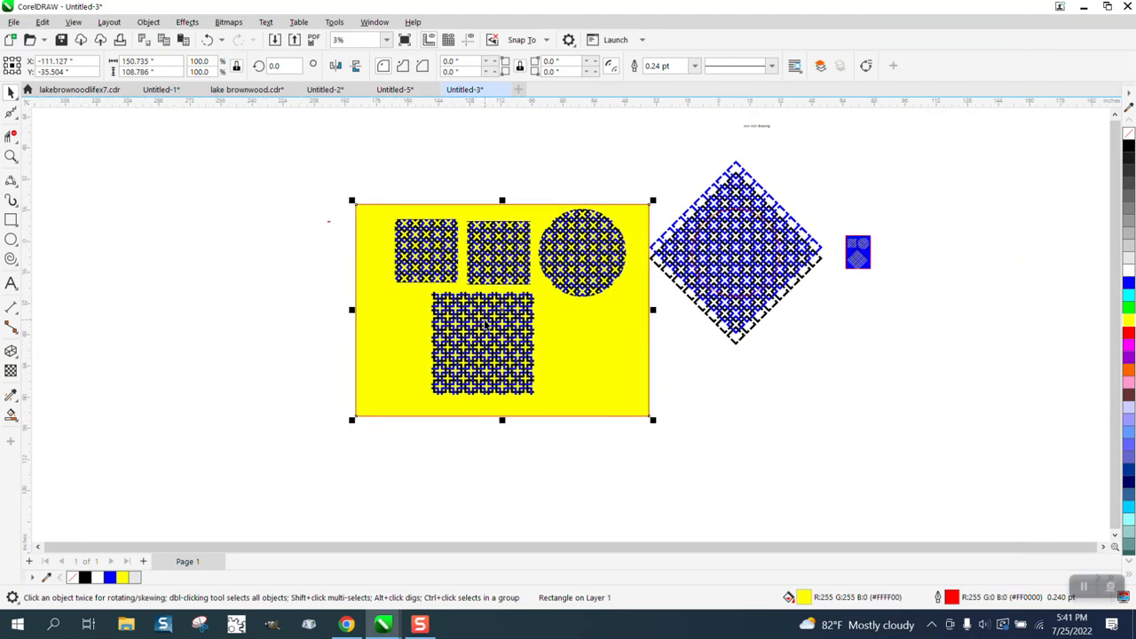
{"action": "left_click", "coordinate": [486, 326]}
{"action": "left_click_drag", "start_coordinate": [487, 327], "coordinate": [259, 290]}
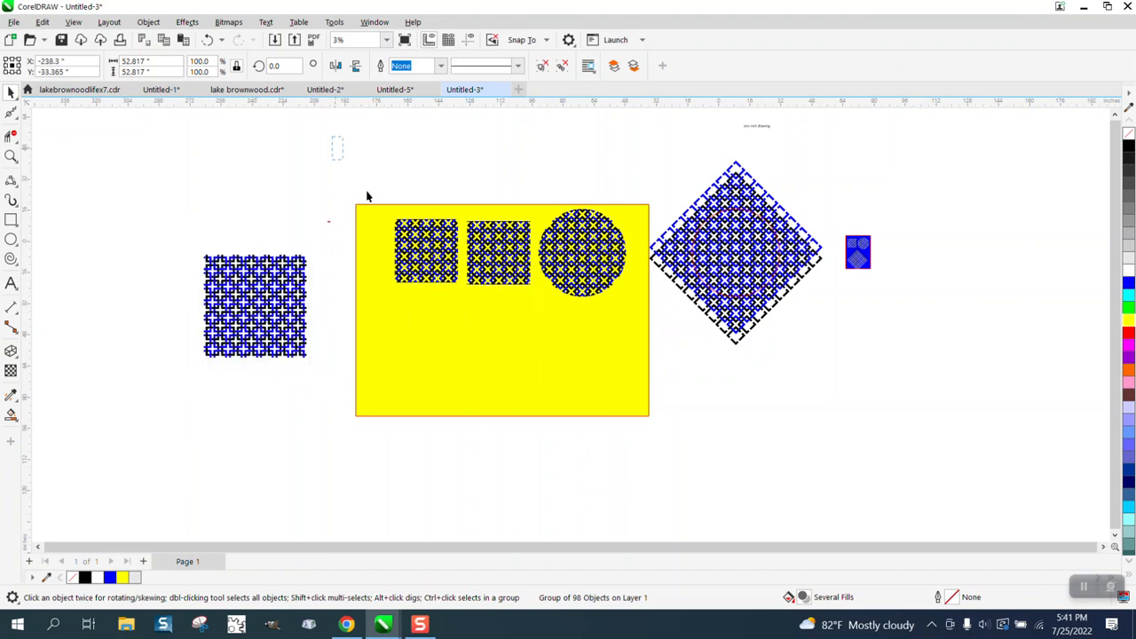
{"action": "left_click_drag", "start_coordinate": [1053, 500], "coordinate": [1052, 500]}
{"action": "key", "text": "Delete"}
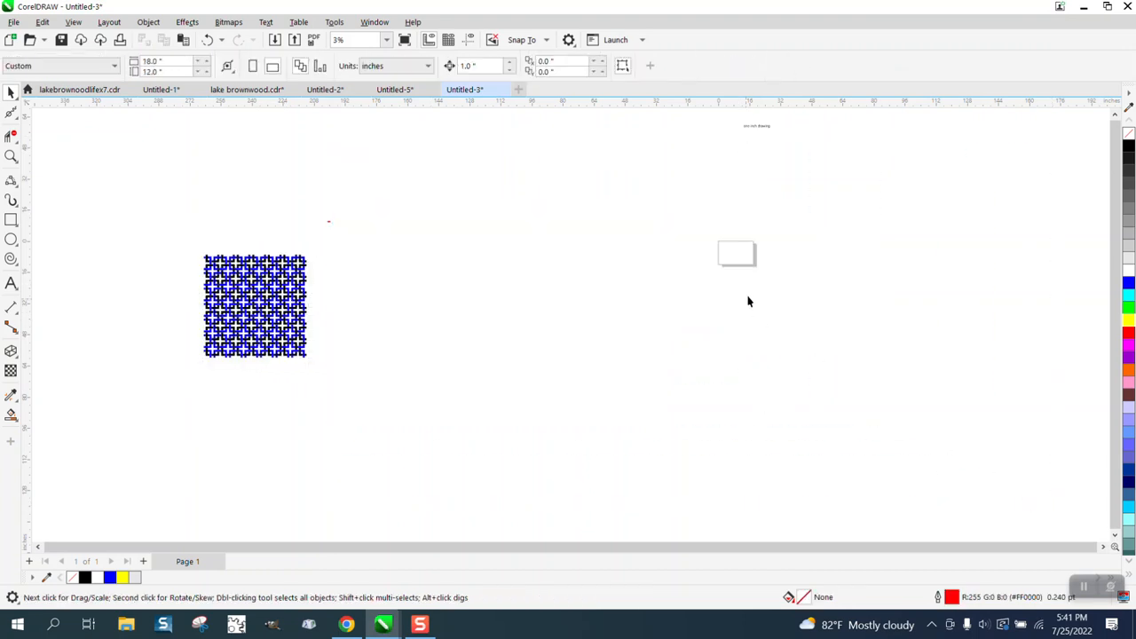
Step: Scale the remaining straight square lattice down to 28.2%, about 14.9 inches square, and center it on the page
{"action": "left_click", "coordinate": [282, 315]}
{"action": "left_click_drag", "start_coordinate": [202, 253], "coordinate": [277, 315]}
{"action": "key", "text": "p"}
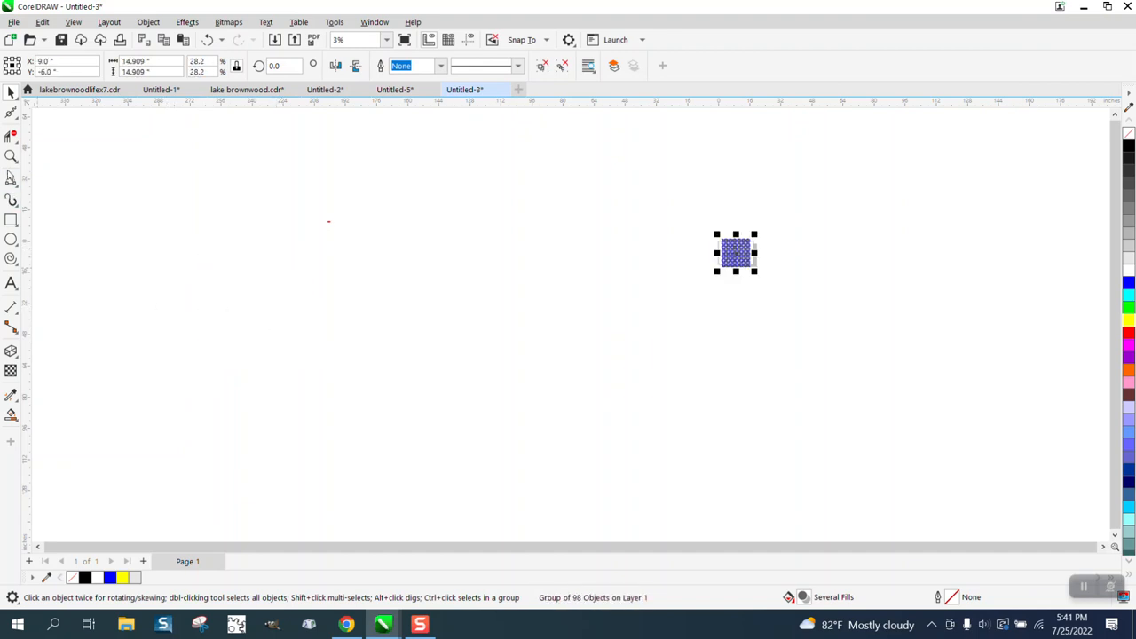
Step: Ungroup the straight black and blue lattice on the page
{"action": "key", "text": "z"}
{"action": "left_click_drag", "start_coordinate": [714, 236], "coordinate": [785, 287]}
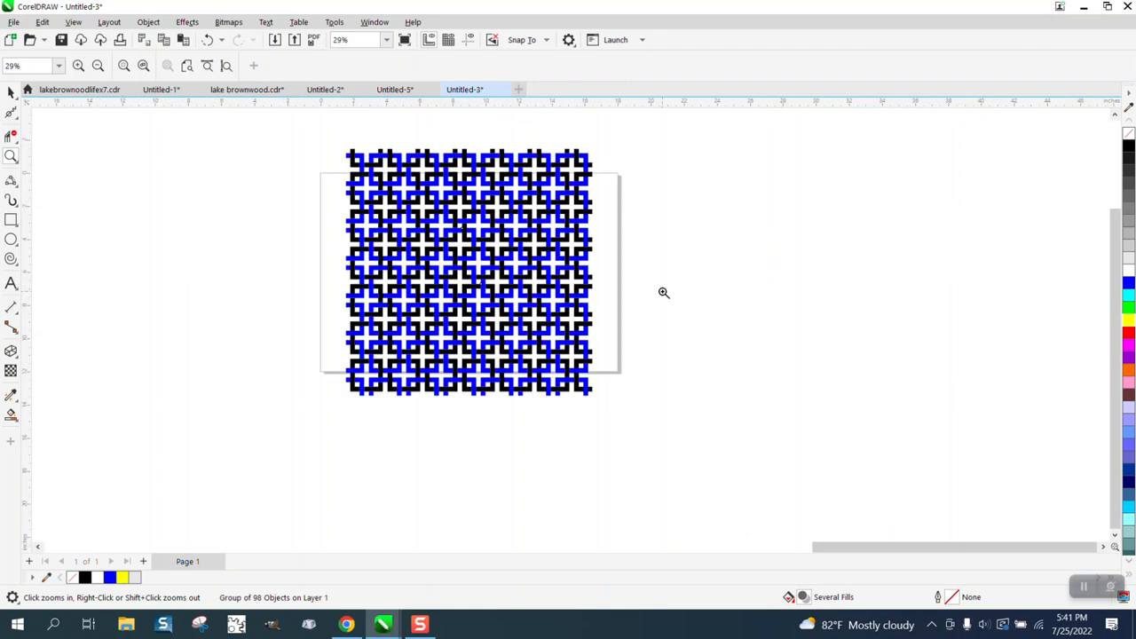
{"action": "left_click", "coordinate": [10, 92]}
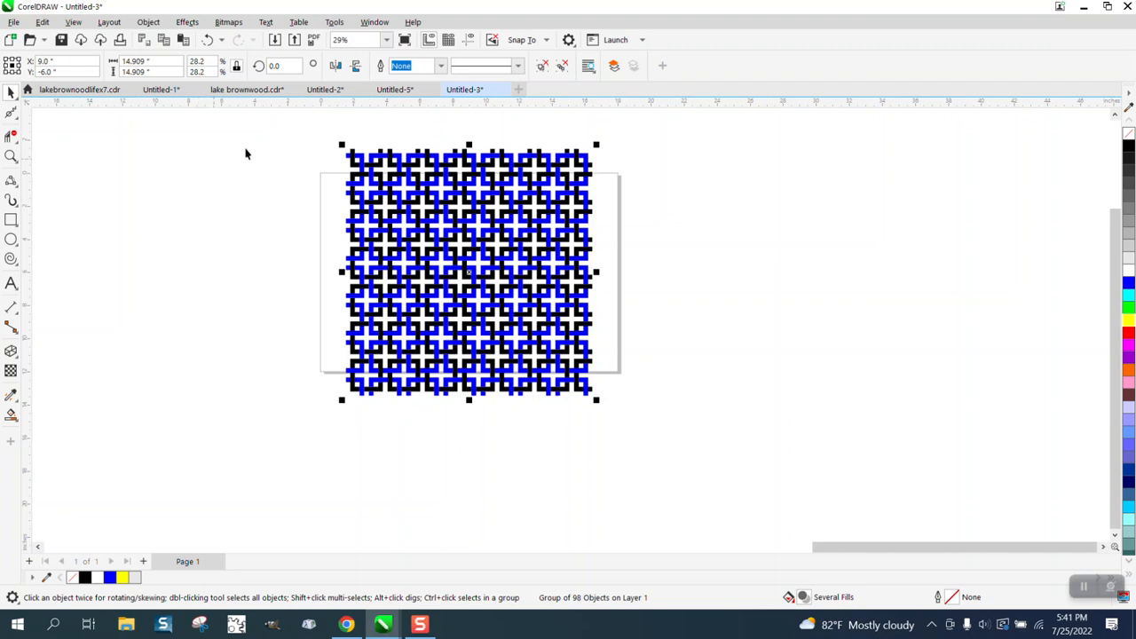
{"action": "left_click", "coordinate": [148, 22]}
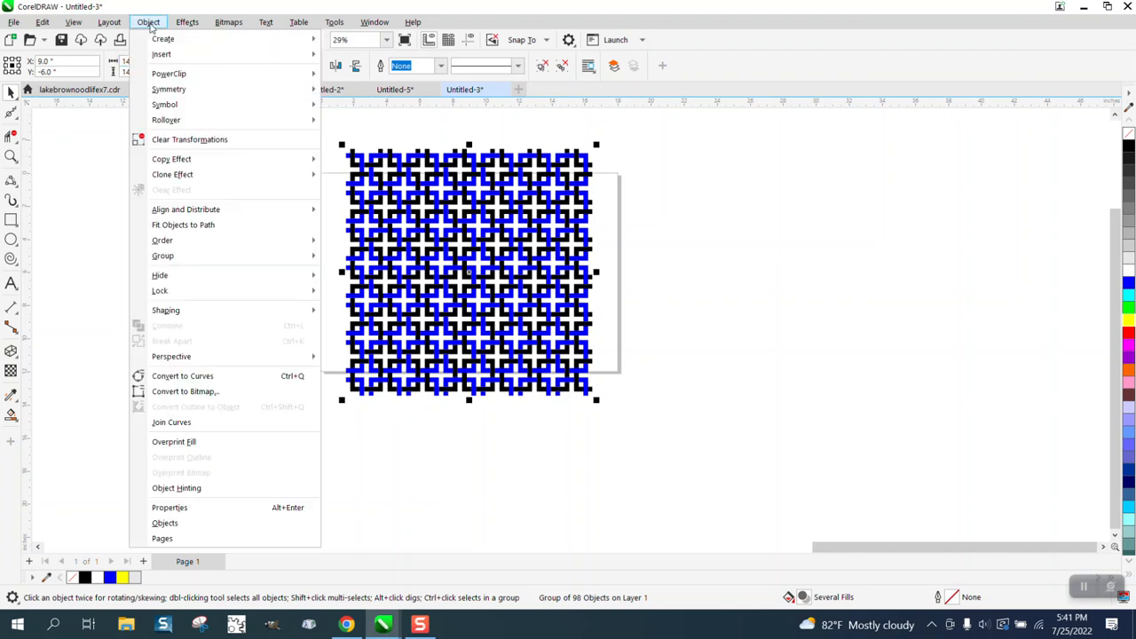
{"action": "mouse_move", "coordinate": [186, 255]}
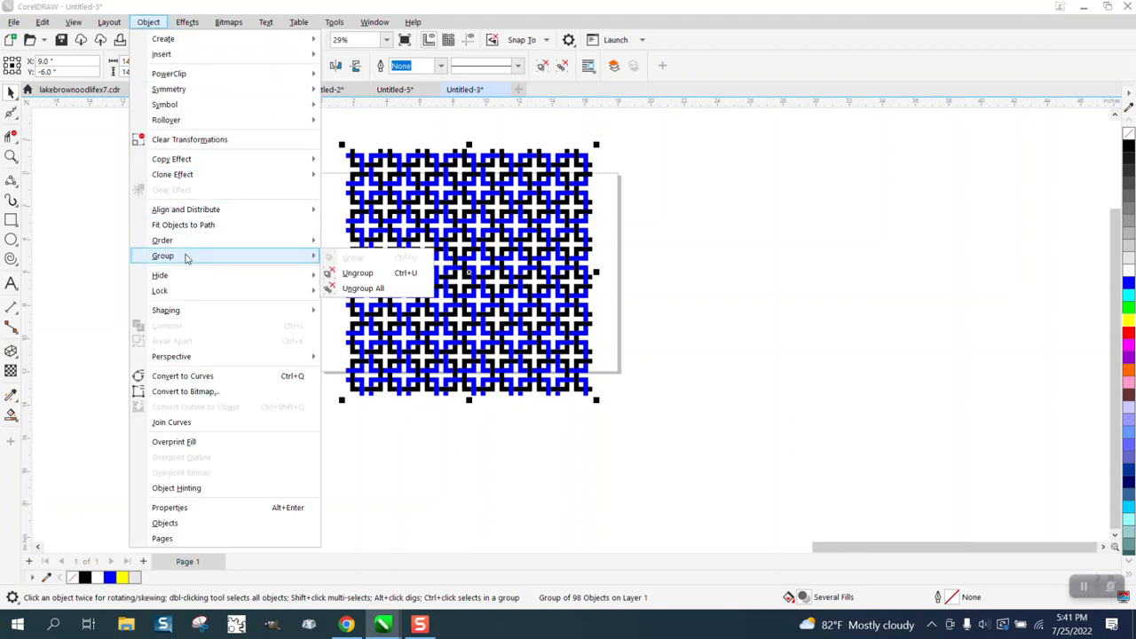
{"action": "left_click", "coordinate": [357, 275]}
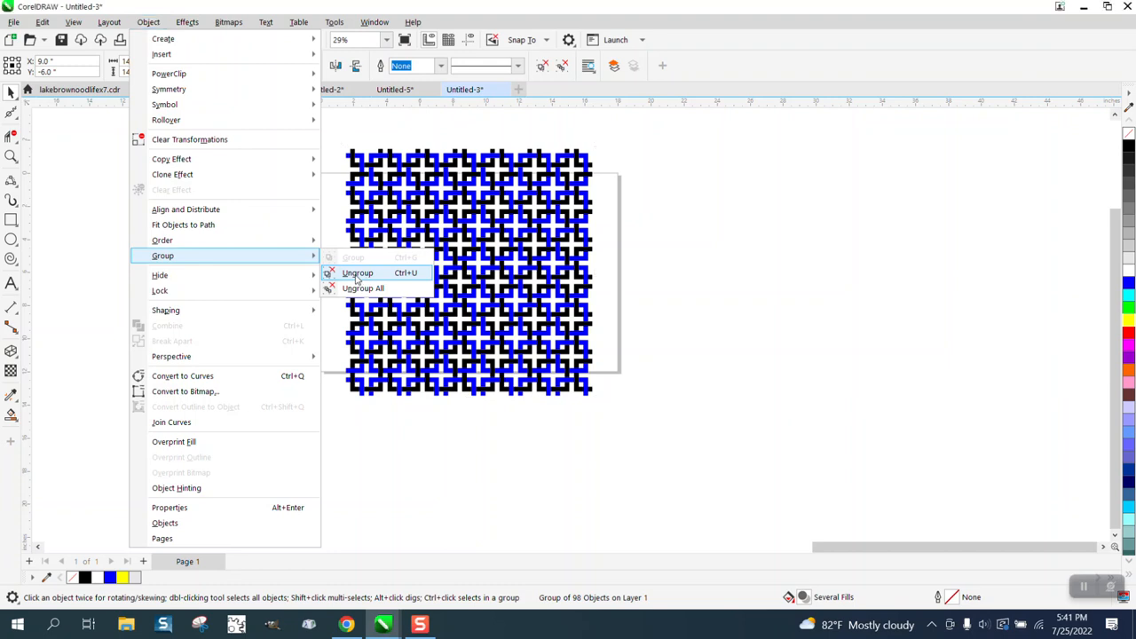
Step: Find and select all blue lattice curves with Find and Replace, using one blue piece's properties as the search query
{"action": "left_click", "coordinate": [41, 23]}
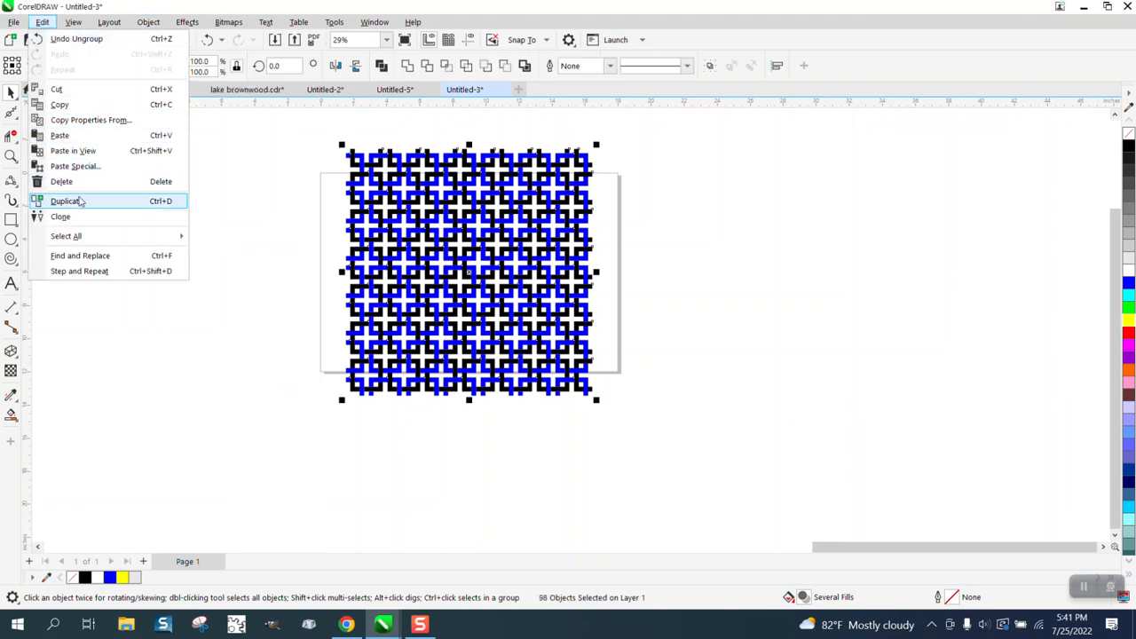
{"action": "left_click", "coordinate": [82, 256]}
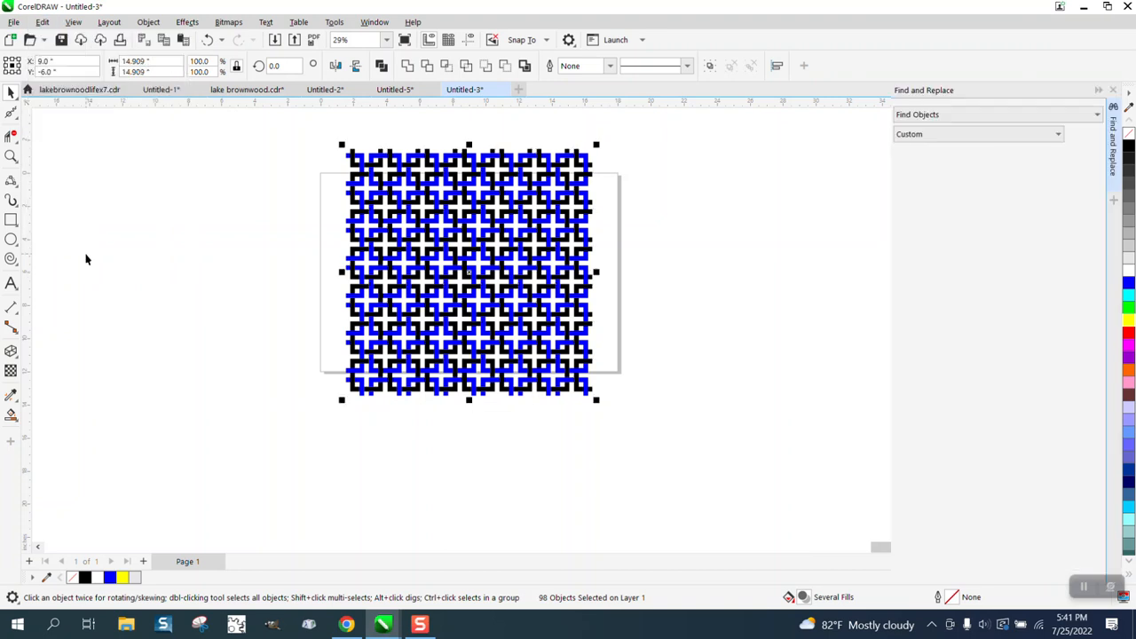
{"action": "left_click", "coordinate": [674, 254]}
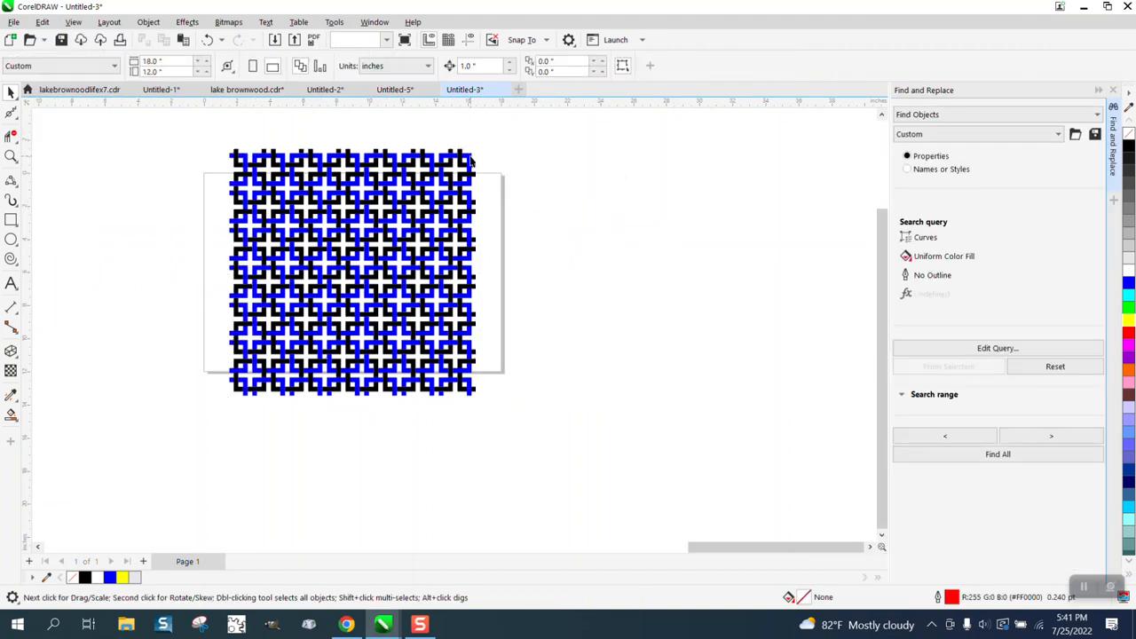
{"action": "left_click", "coordinate": [470, 160]}
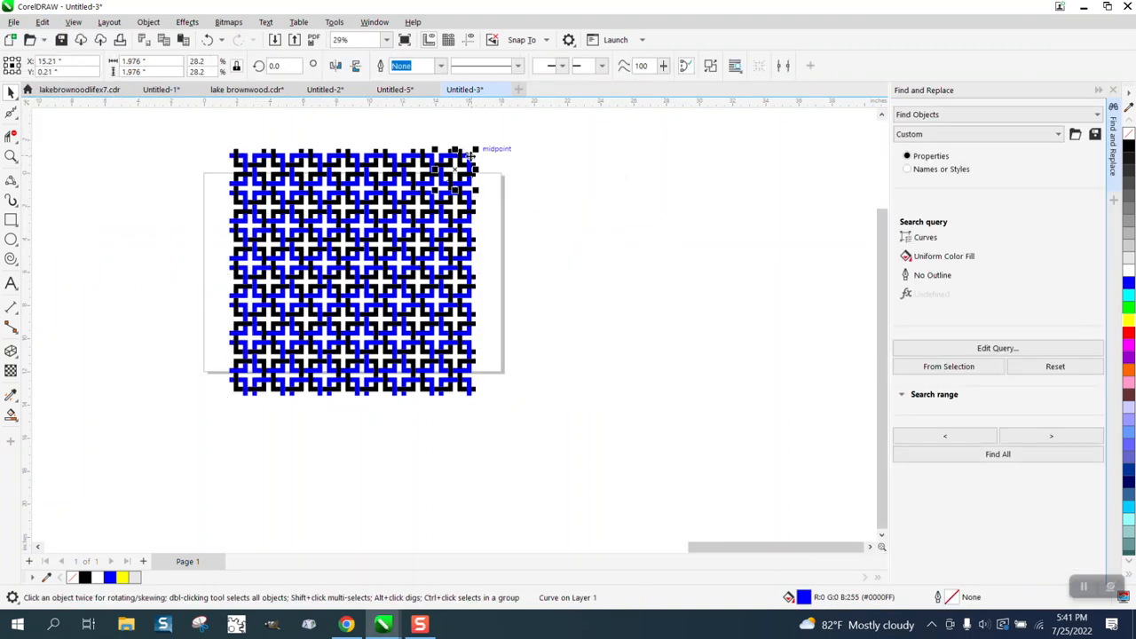
{"action": "left_click", "coordinate": [960, 373]}
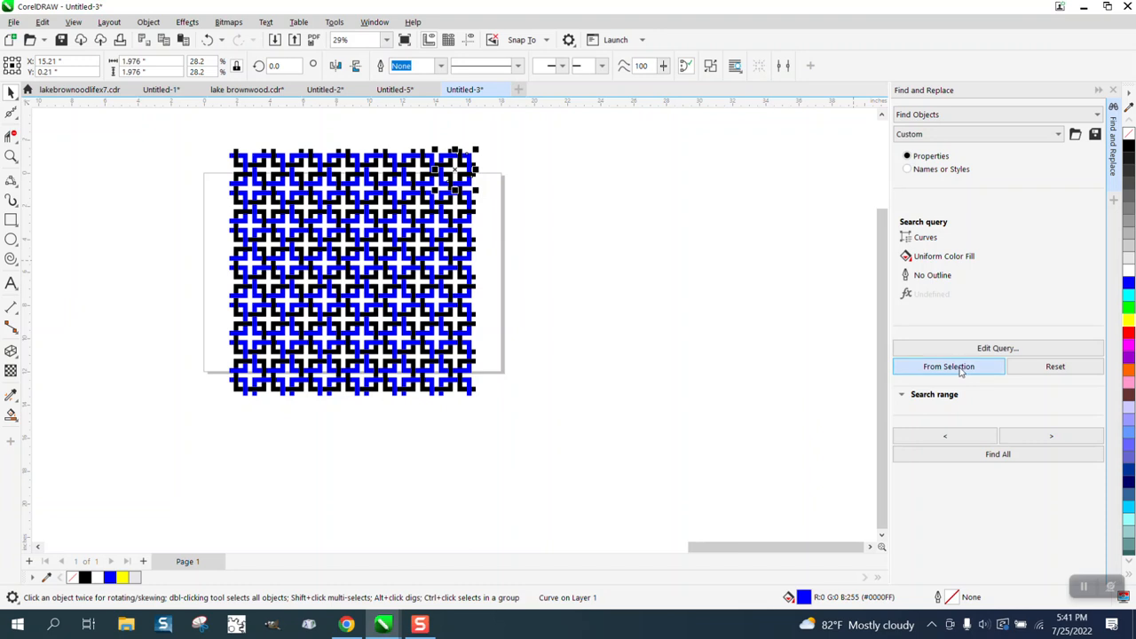
{"action": "left_click", "coordinate": [990, 455]}
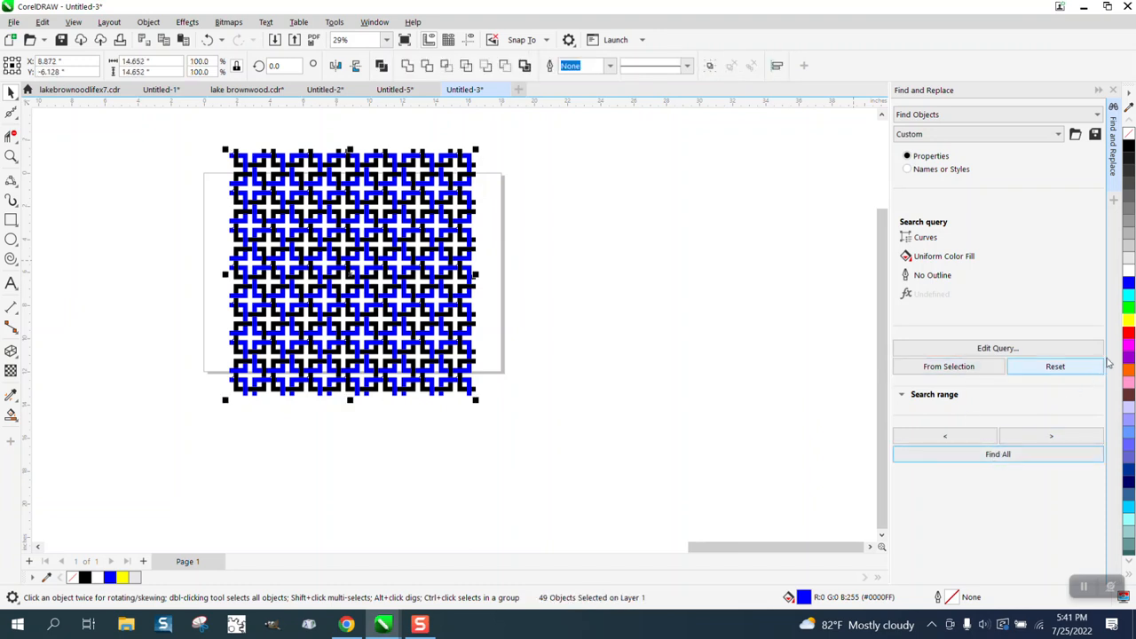
Step: Recolor the selected blue lattice pieces, trying yellow and red before applying white
{"action": "left_click", "coordinate": [1128, 322]}
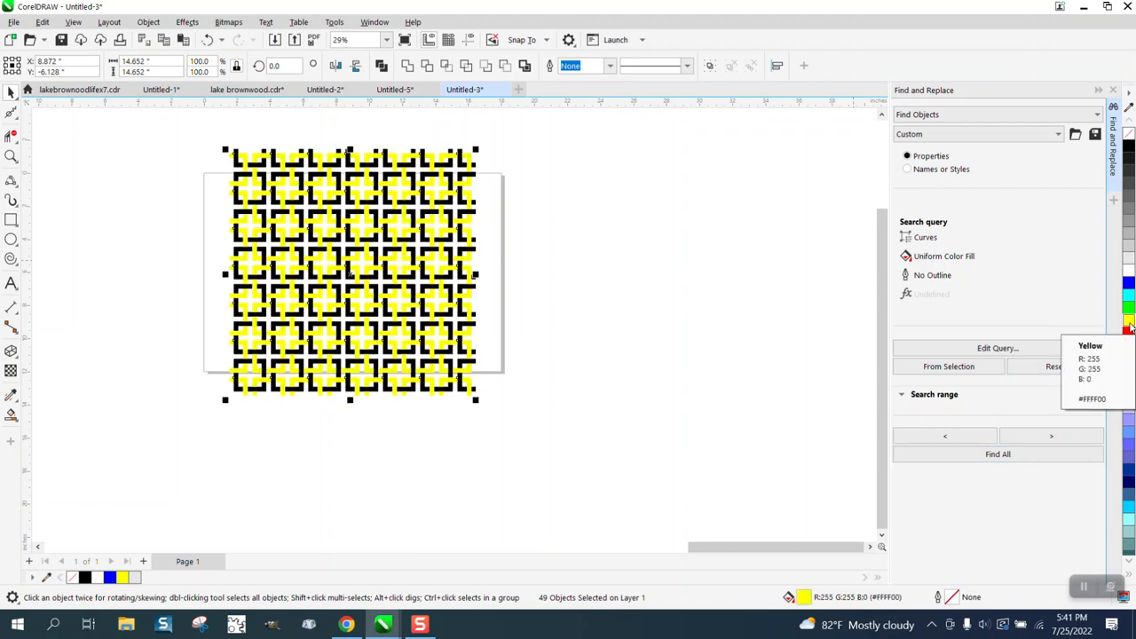
{"action": "left_click", "coordinate": [1129, 330]}
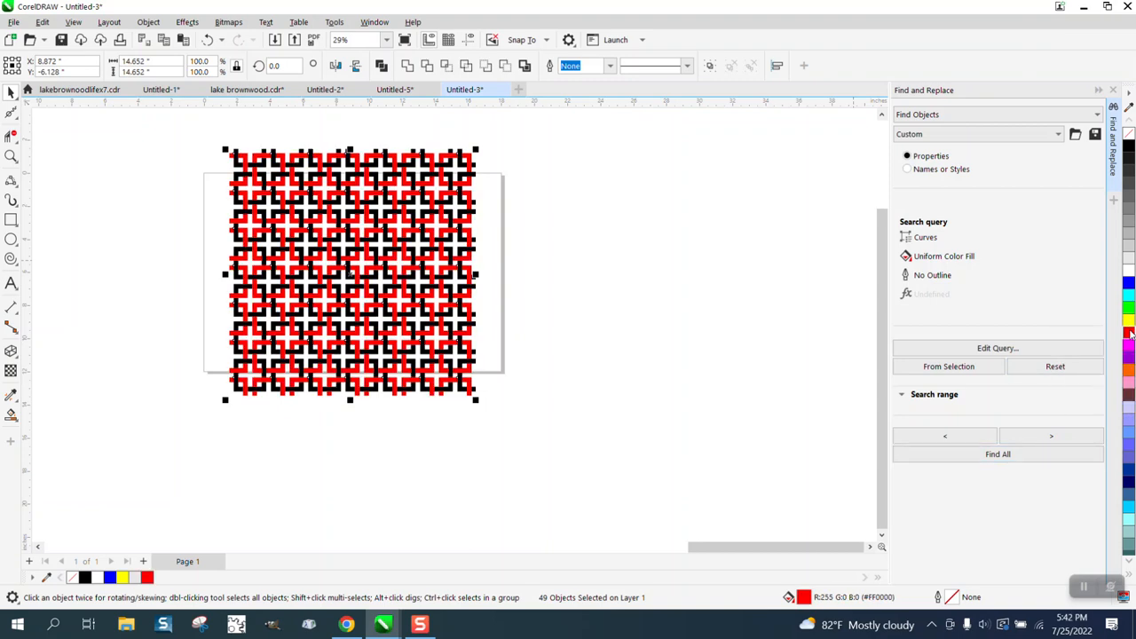
{"action": "left_click", "coordinate": [1129, 271]}
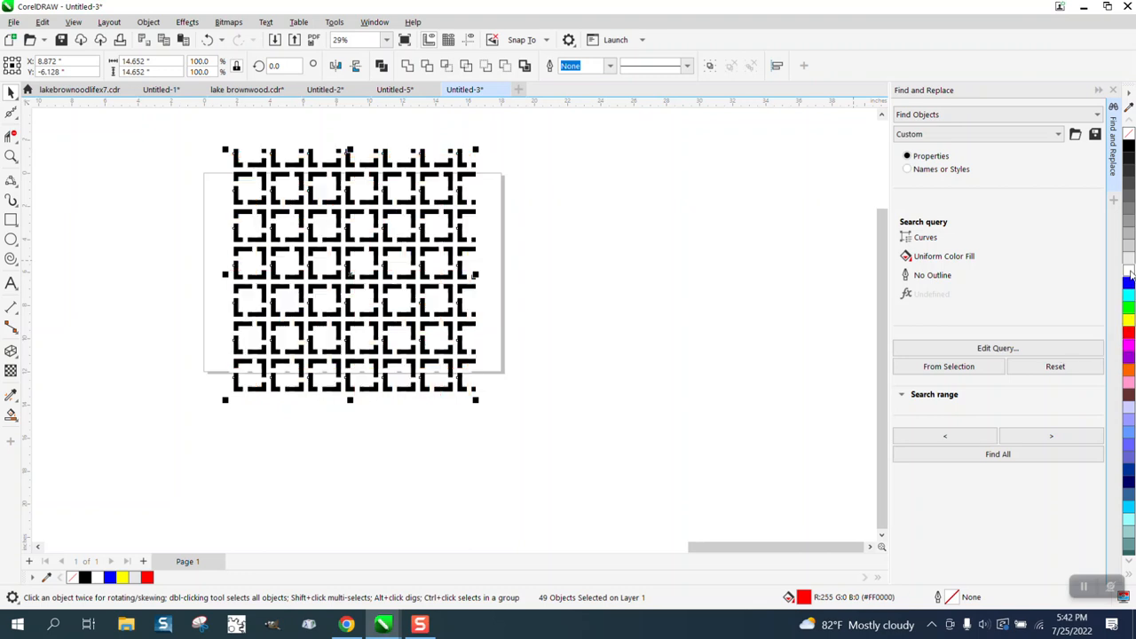
Step: Draw a rectangle about 24.9 by 17.4 inches around the black and white lattice and fill it green
{"action": "left_click", "coordinate": [11, 220]}
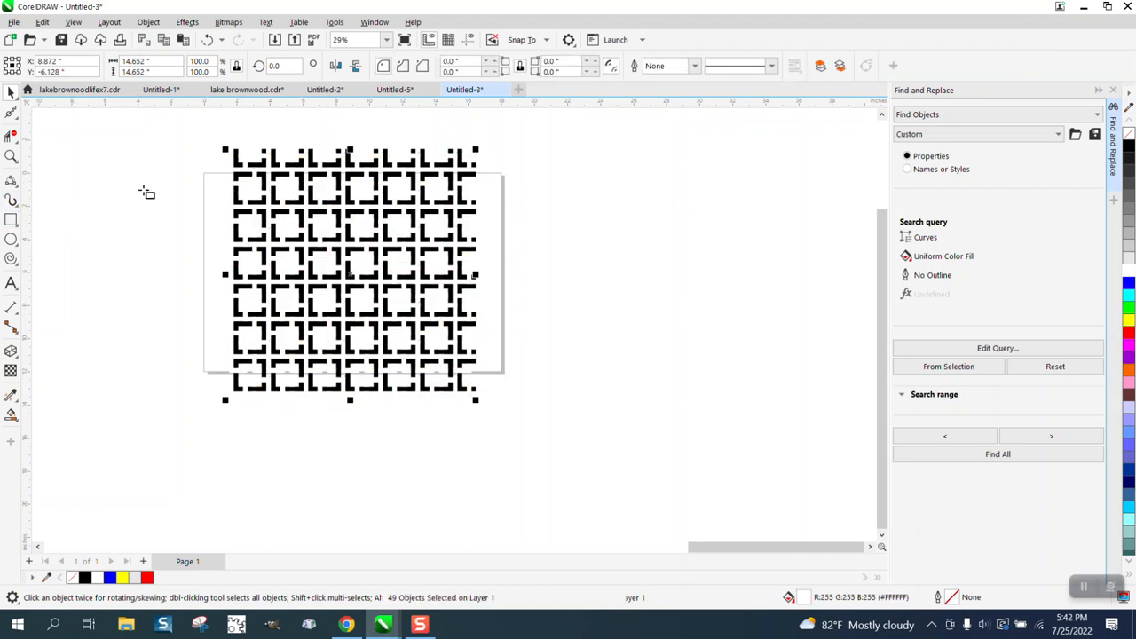
{"action": "left_click_drag", "start_coordinate": [159, 135], "coordinate": [574, 425]}
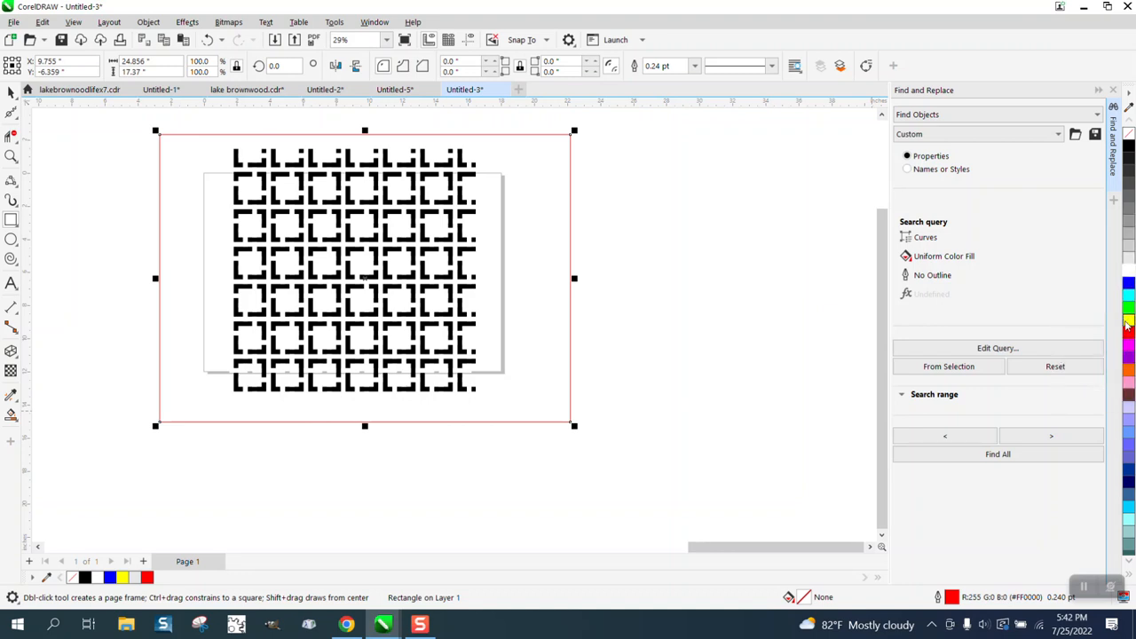
{"action": "left_click", "coordinate": [1128, 309]}
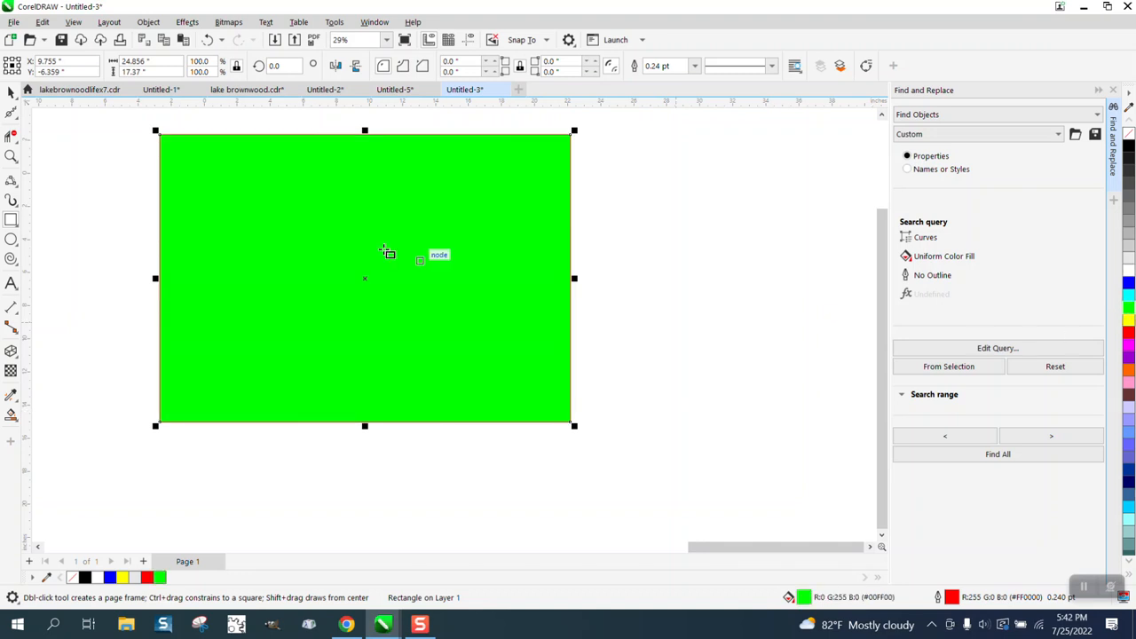
Step: Send the green rectangle to the back of the page behind the lattice and check the woven strips up close
{"action": "left_click", "coordinate": [148, 22]}
{"action": "mouse_move", "coordinate": [206, 245]}
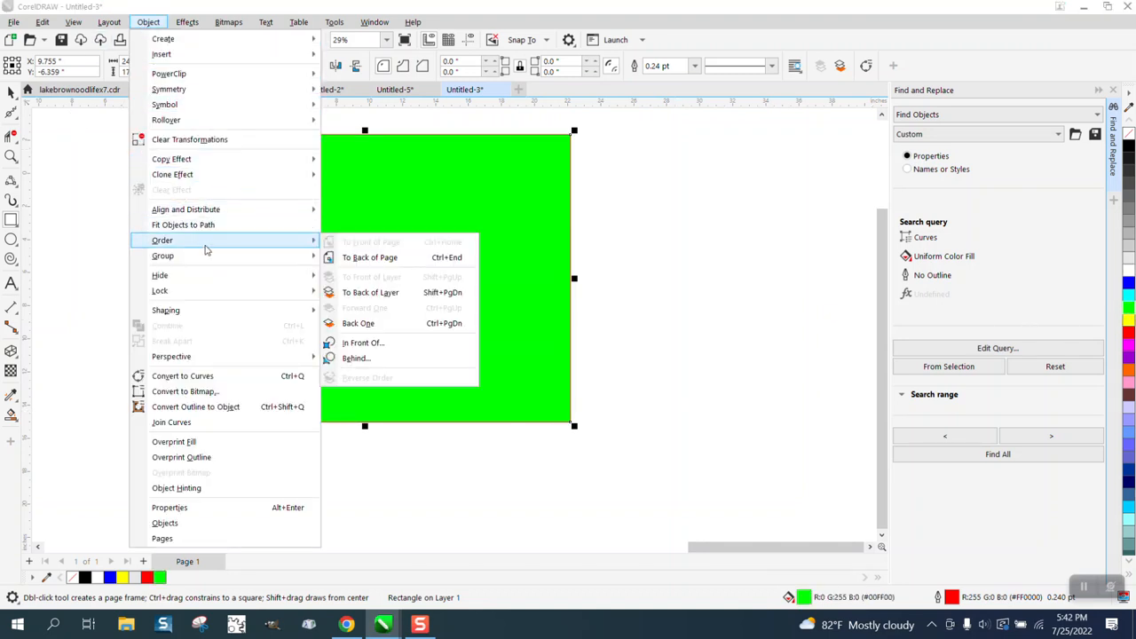
{"action": "left_click", "coordinate": [335, 255]}
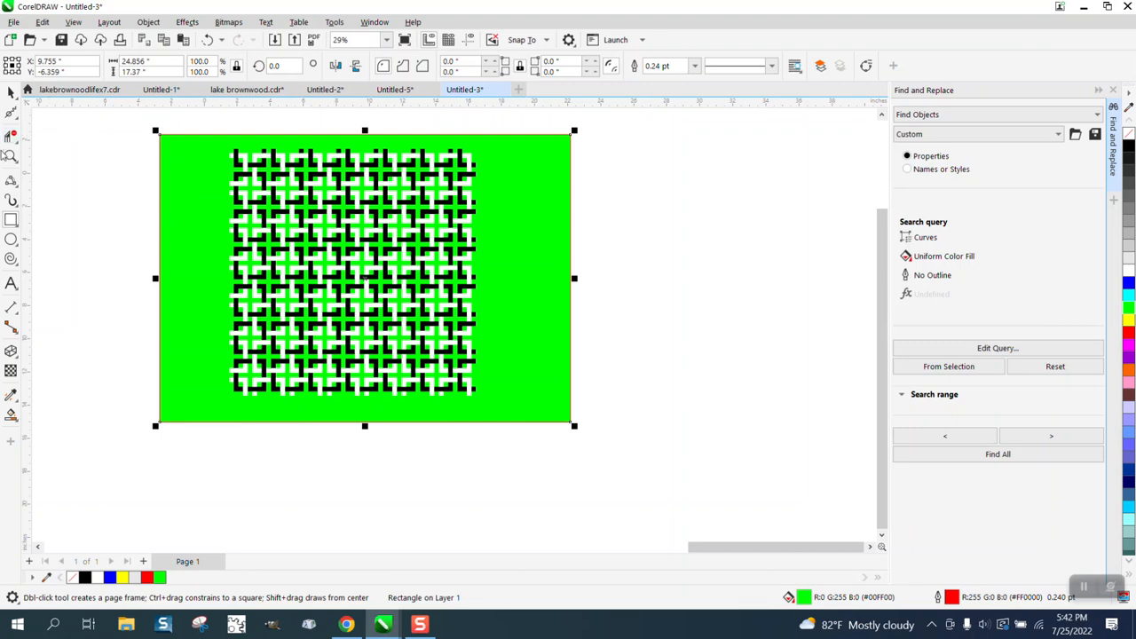
{"action": "left_click", "coordinate": [11, 157]}
{"action": "left_click", "coordinate": [353, 198]}
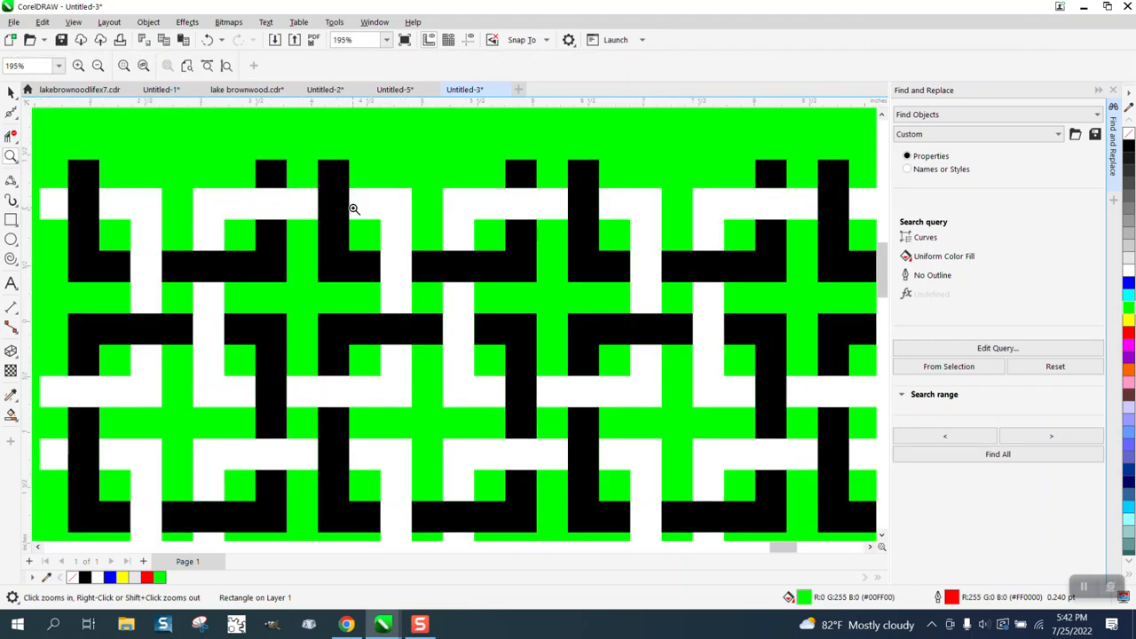
{"action": "scroll", "coordinate": [353, 208], "scroll_direction": "down", "scroll_amount": 3}
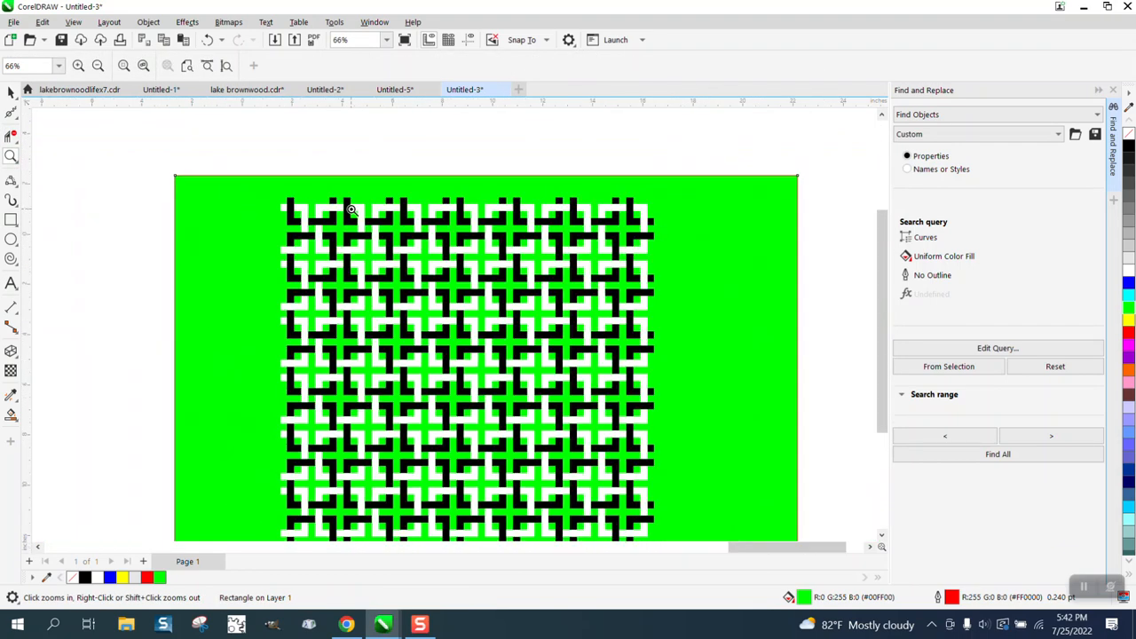